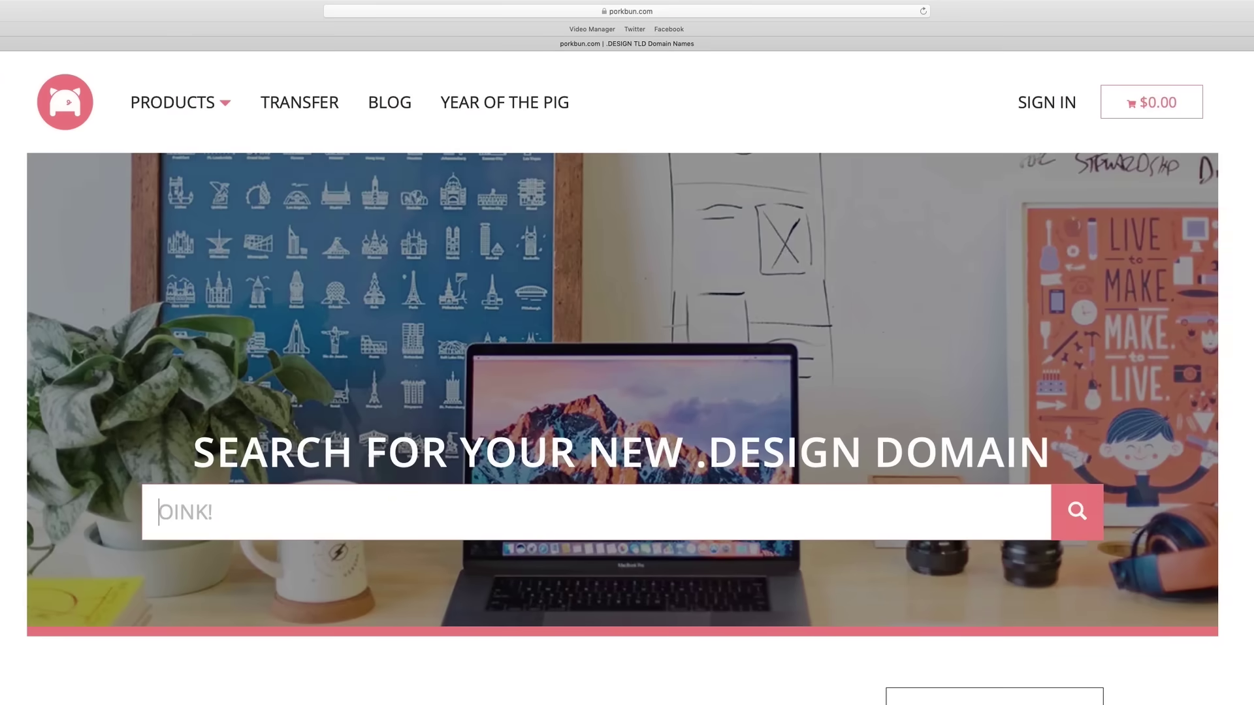
# - Add the .design domain with the free first year to the cart and proceed to checkout
pyautogui.scroll(-10, 622, 366)
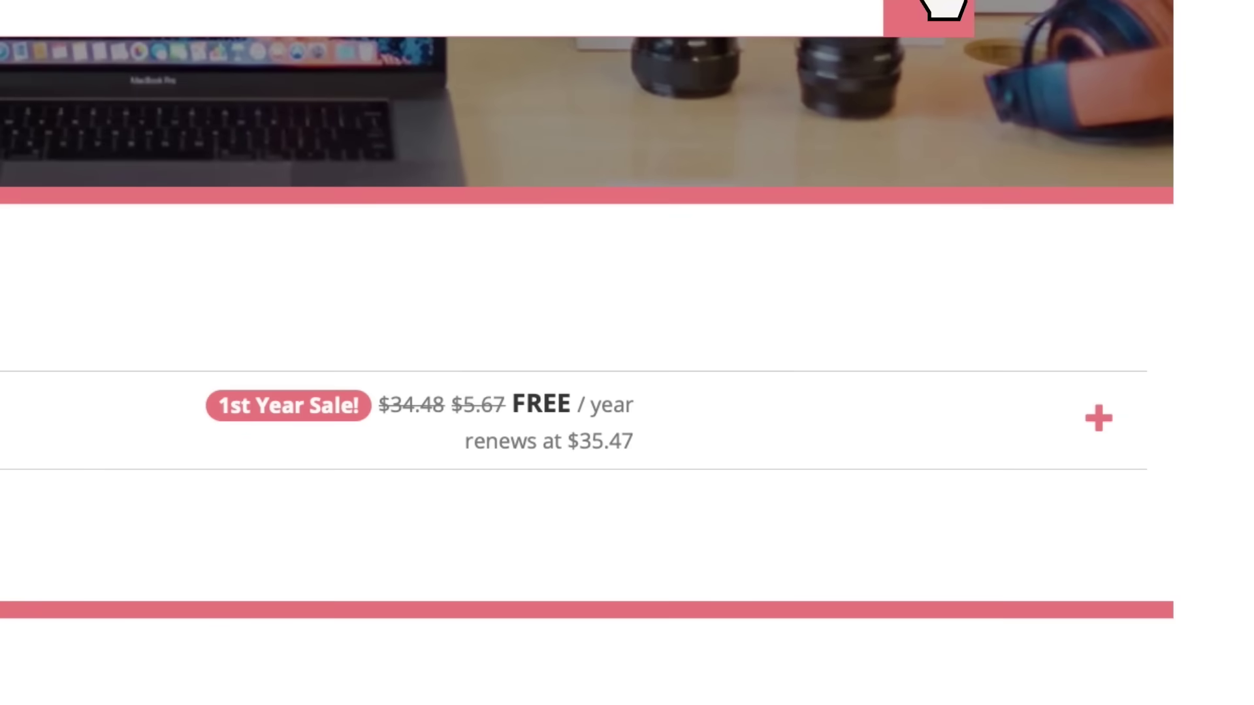
pyautogui.click(1098, 418)
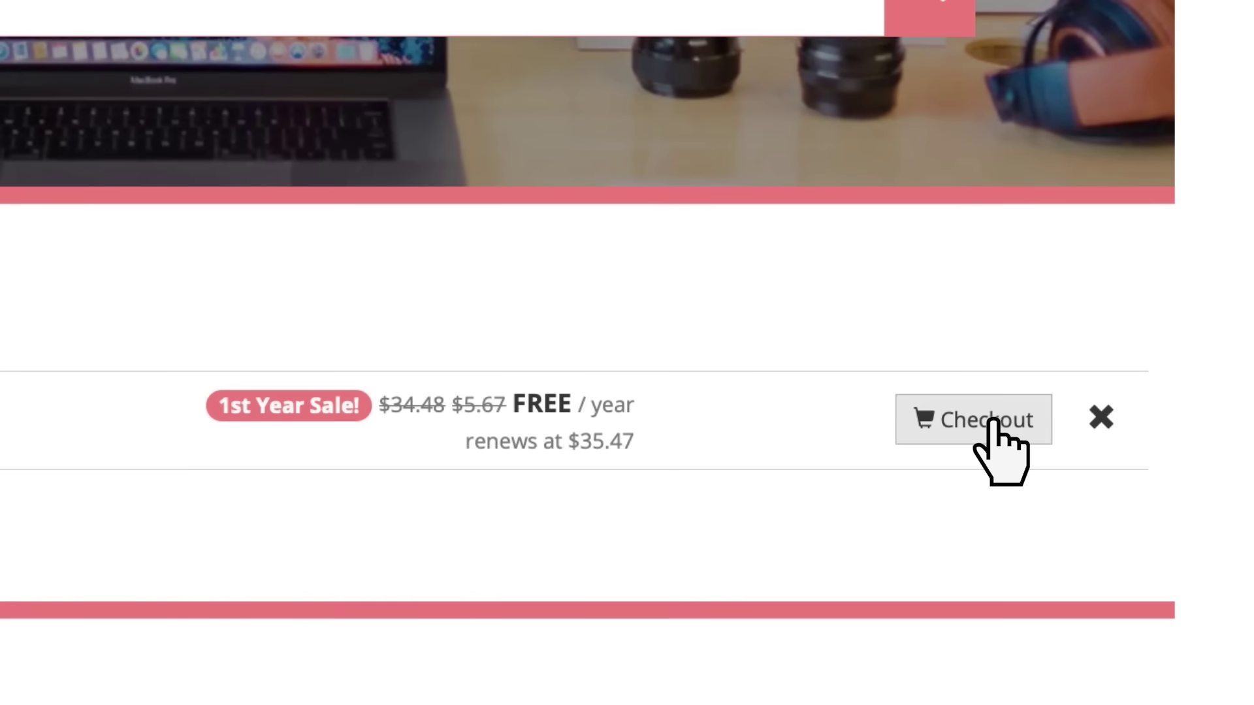
pyautogui.click(989, 421)
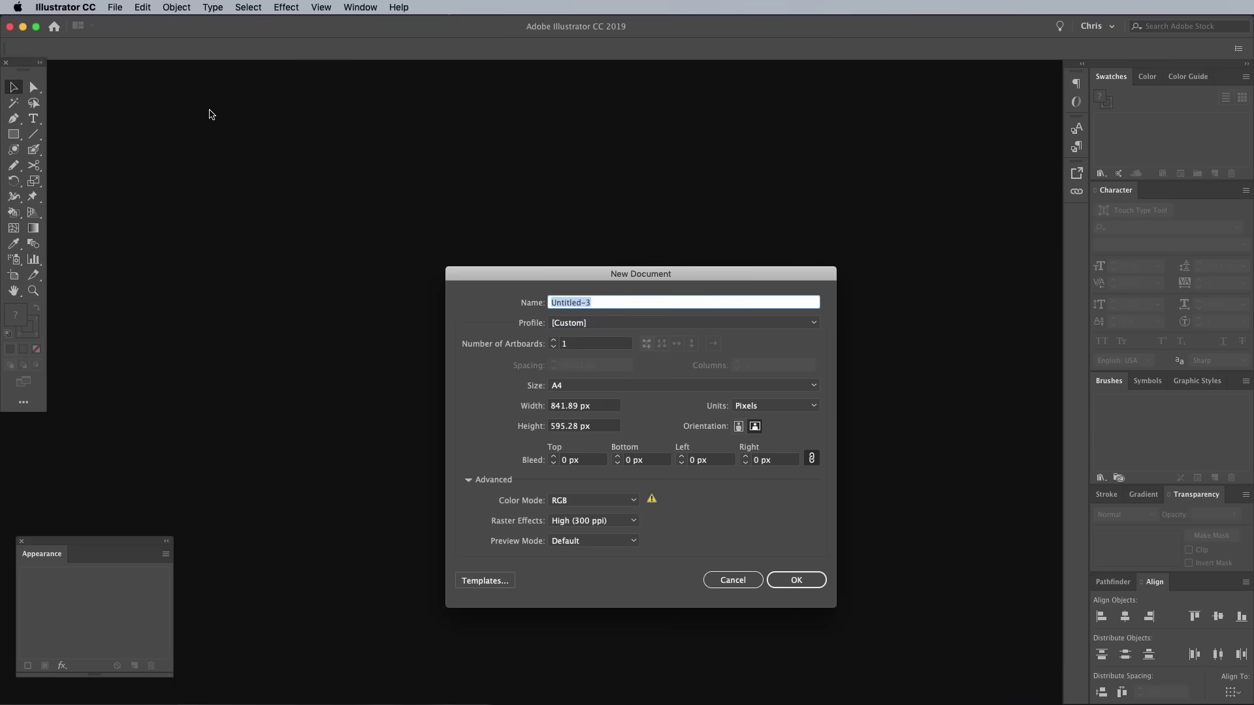
# - Create an A4 landscape RGB document in Adobe Illustrator and place the linked image sketch.jpg in it
pyautogui.click(791, 584)
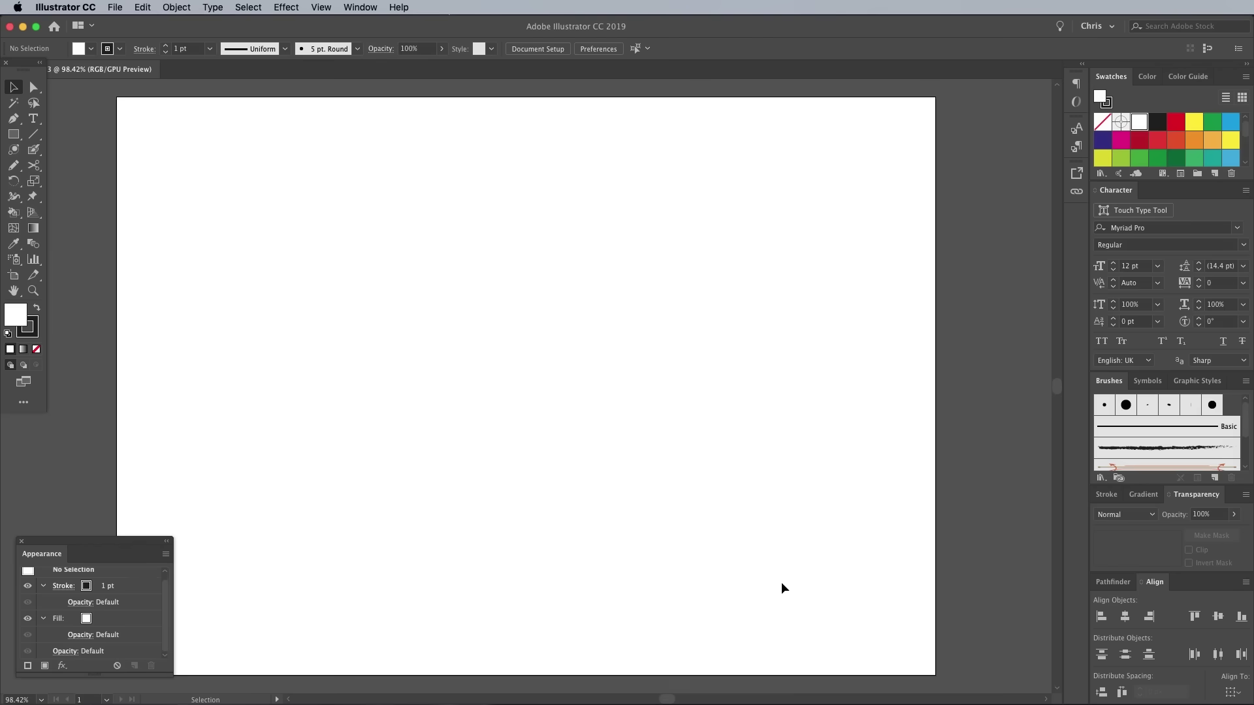
pyautogui.click(118, 9)
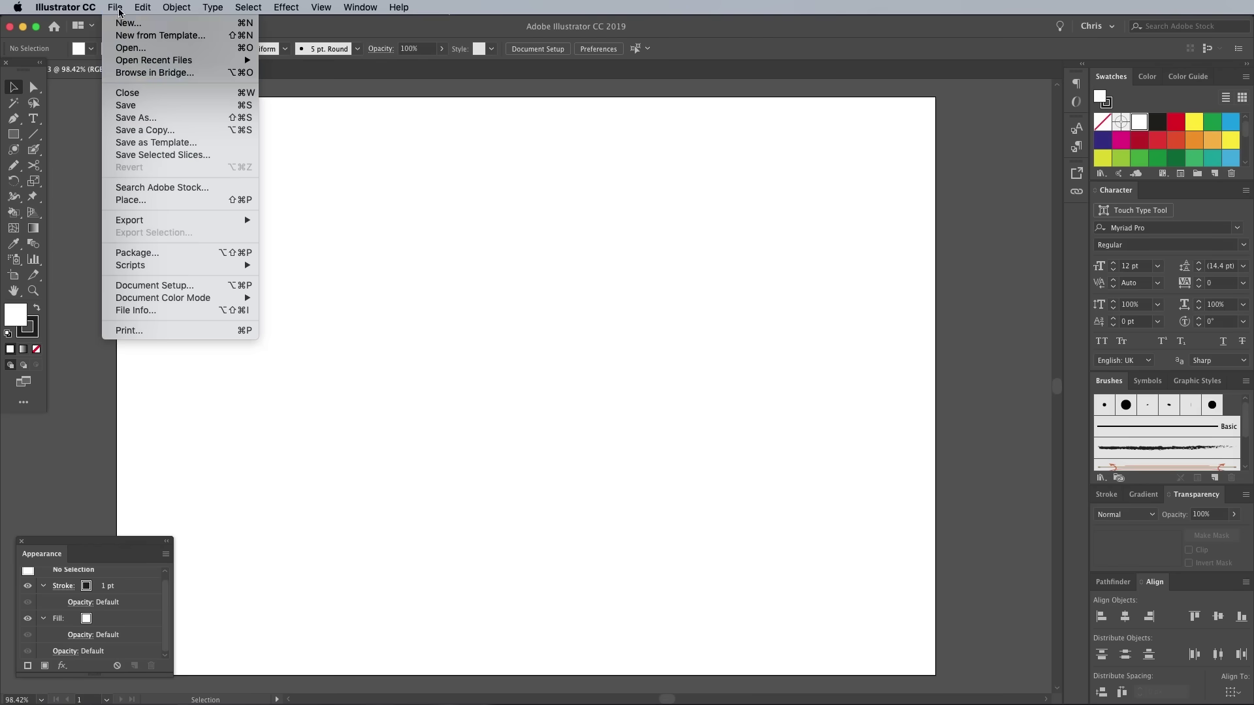
pyautogui.click(145, 200)
pyautogui.click(753, 336)
pyautogui.click(1061, 472)
pyautogui.click(234, 183)
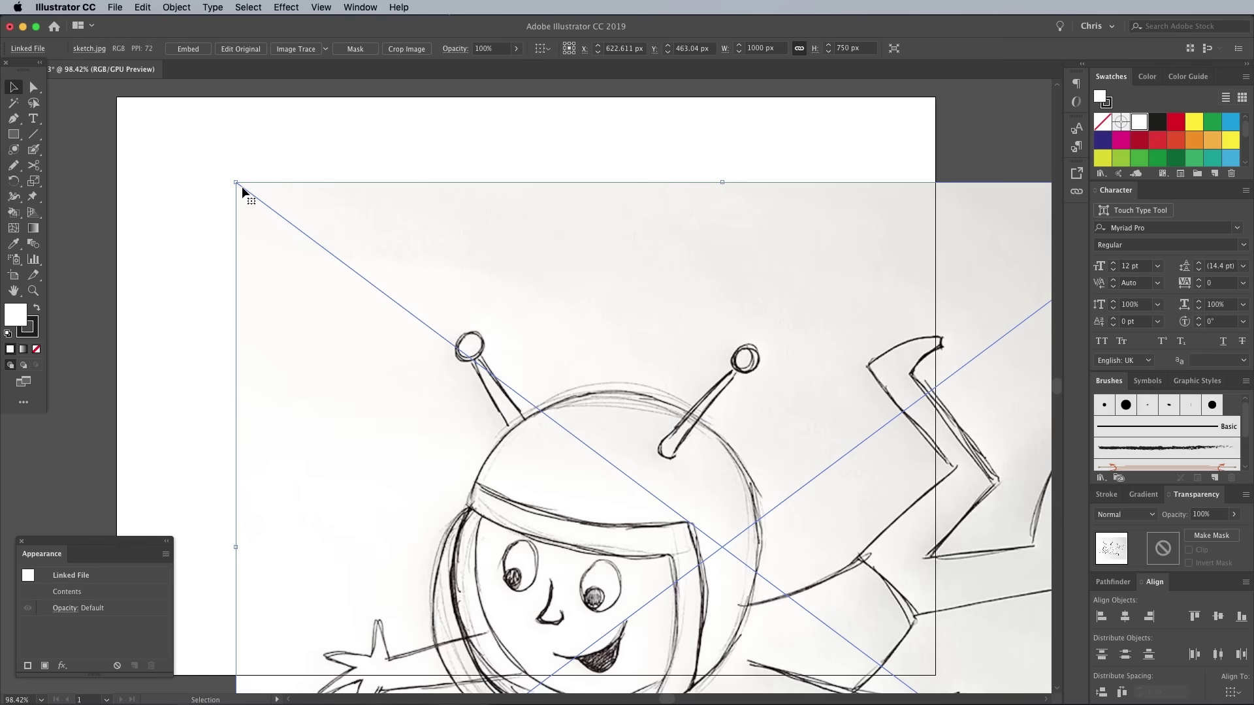
# - Scale the sketch to about 683 × 512 px, centred on the artboard, and set its opacity to 20%
pyautogui.moveTo(236, 184); pyautogui.dragTo(391, 228)
pyautogui.moveTo(616, 463)
pyautogui.mouseDown()
pyautogui.moveTo(414, 304)
pyautogui.moveTo(419, 290)
pyautogui.mouseUp()
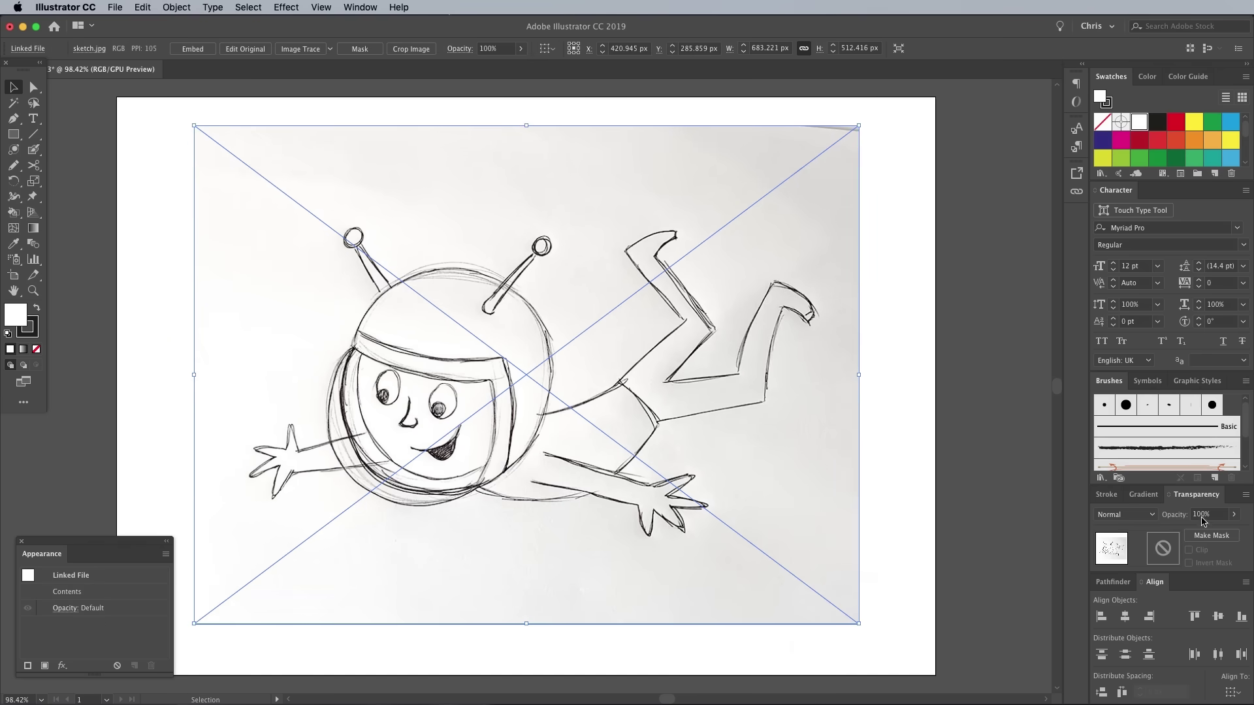
pyautogui.doubleClick(1200, 514)
pyautogui.write('20')
pyautogui.press('Return')
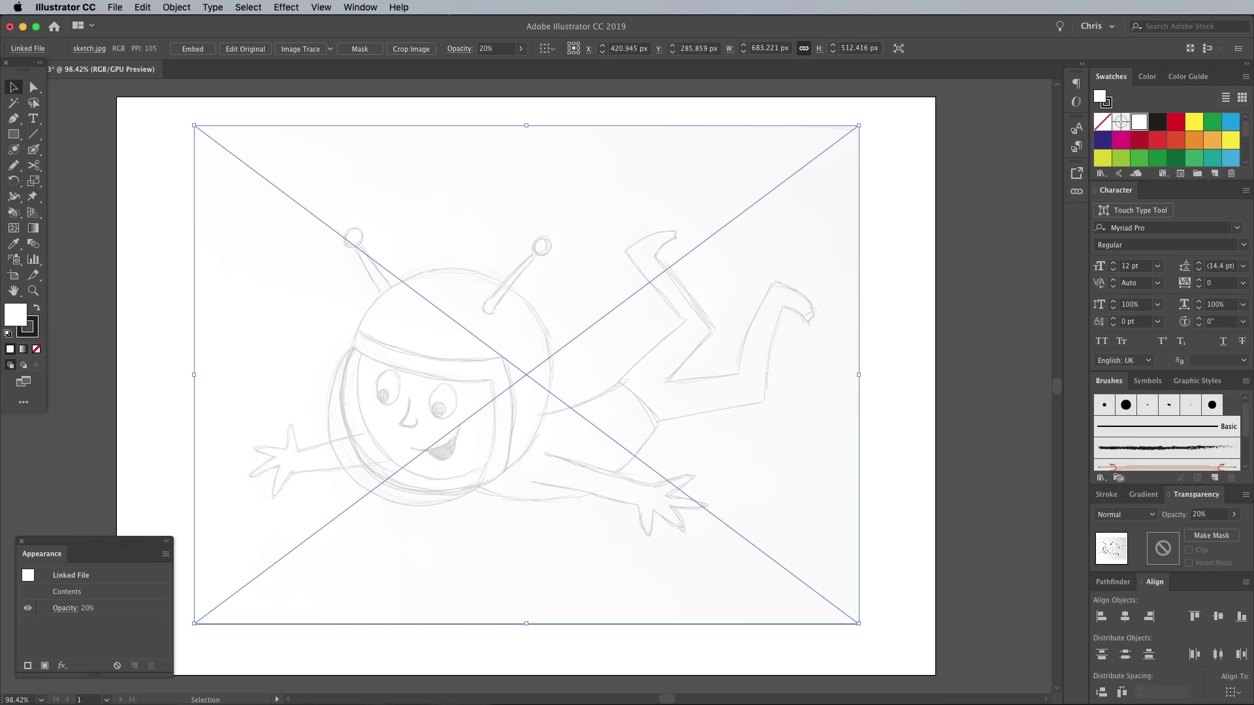
# - Lock the placed sketch so it cannot be selected
pyautogui.click(178, 7)
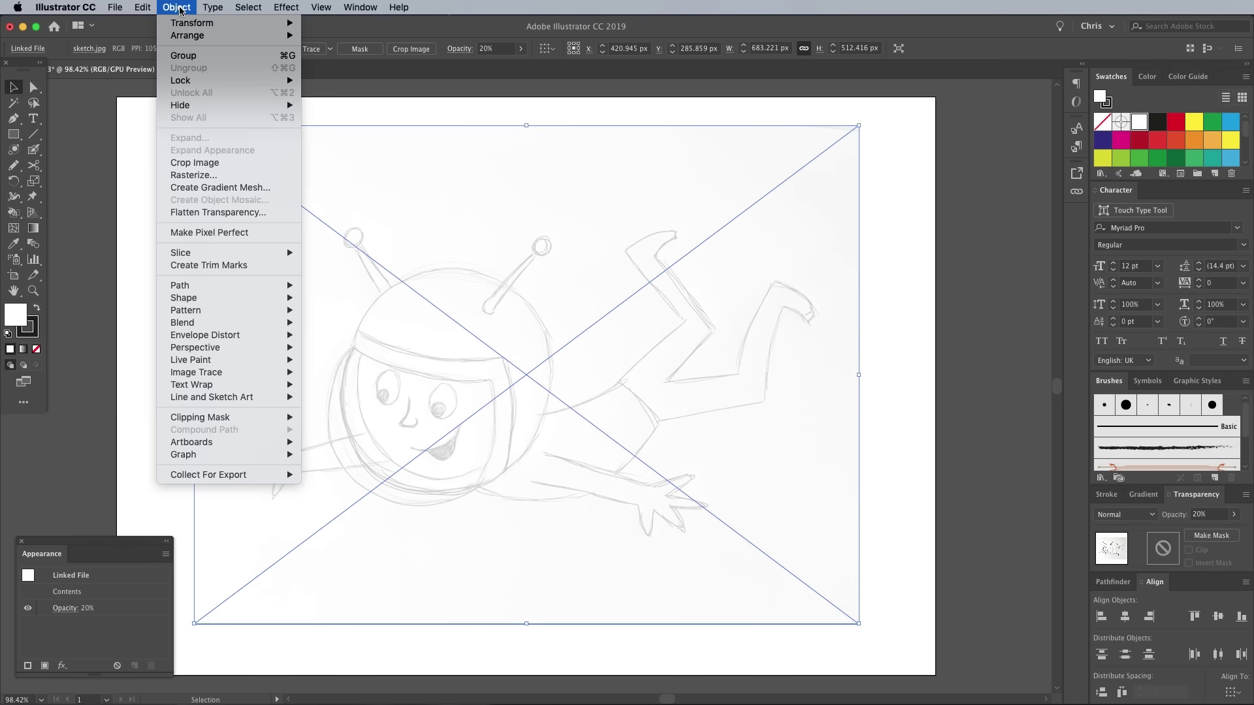
pyautogui.moveTo(194, 79)
pyautogui.click(317, 80)
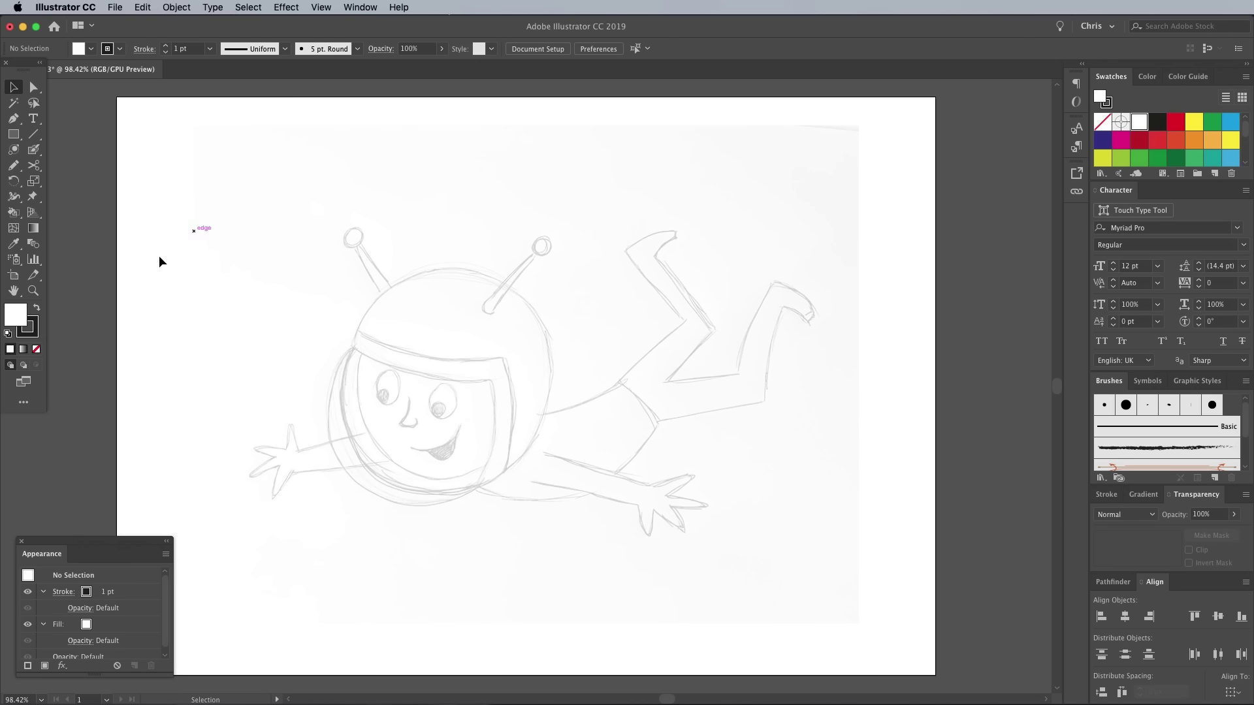
# - Draw an ellipse about 209 × 231 px over the helmet and a circle about 193 px over the visor, with black strokes and no fill
pyautogui.click(36, 349)
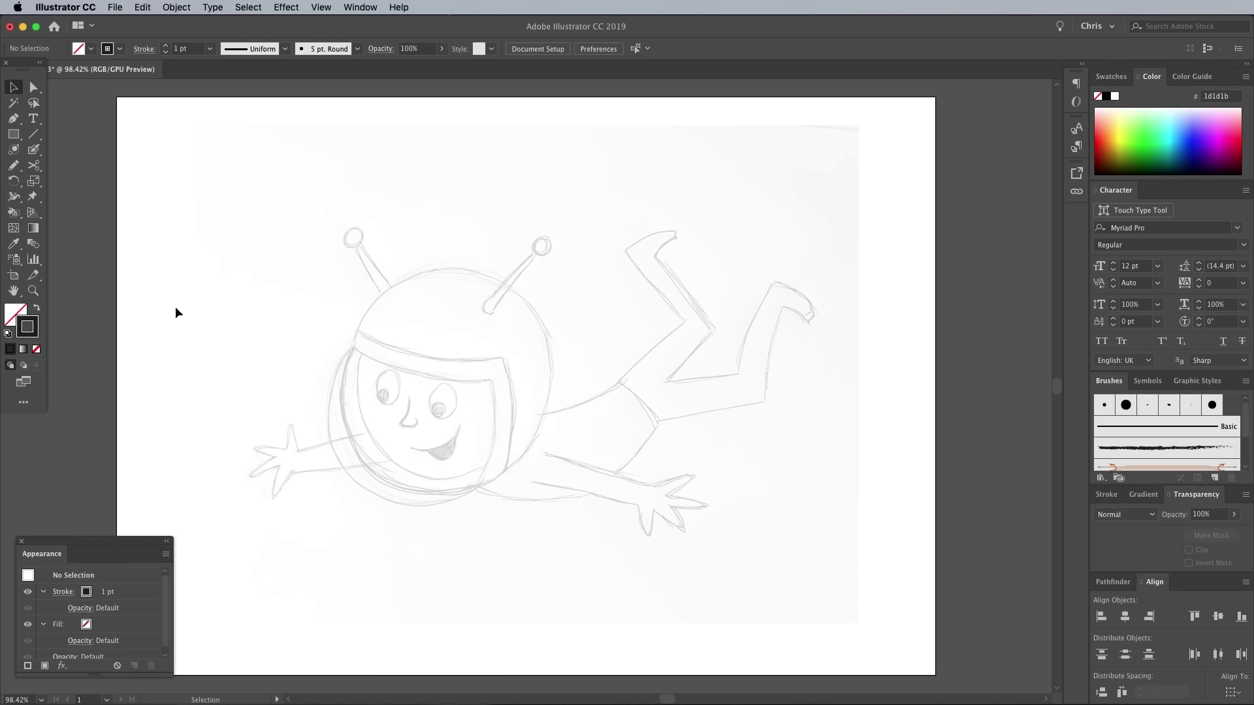
pyautogui.click(1107, 96)
pyautogui.moveTo(15, 134); pyautogui.dragTo(68, 131)
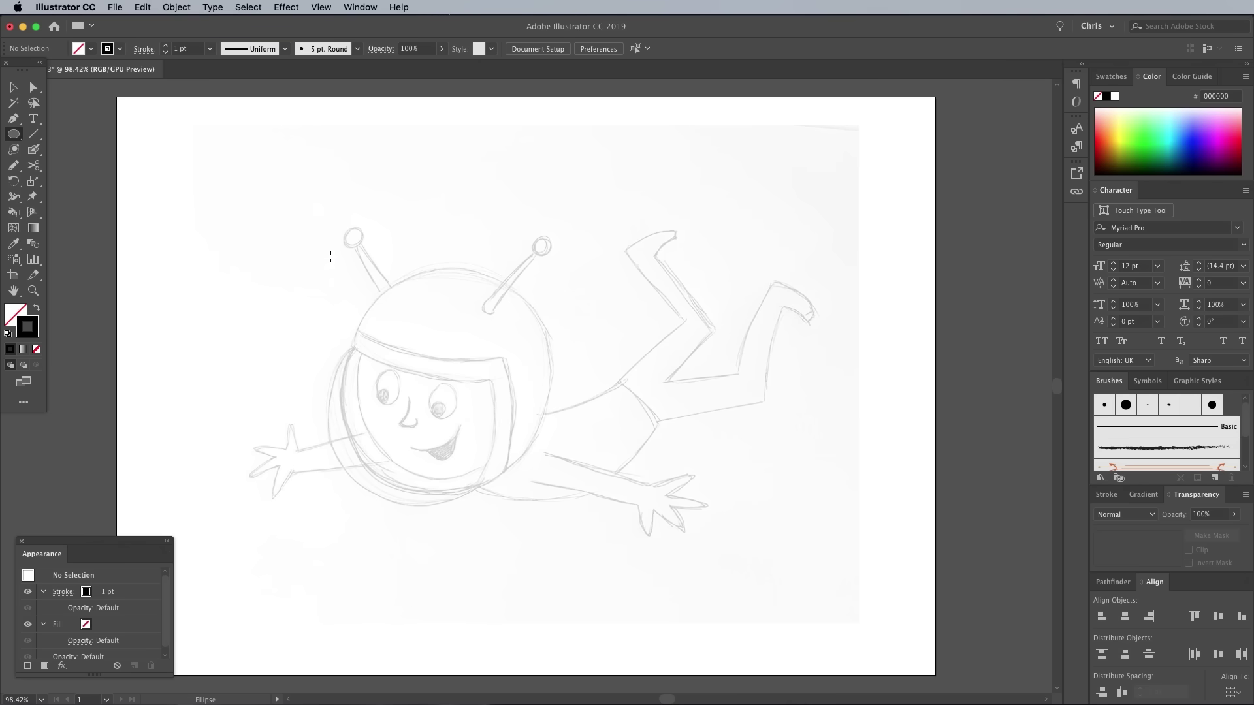
pyautogui.moveTo(329, 256); pyautogui.dragTo(546, 493)
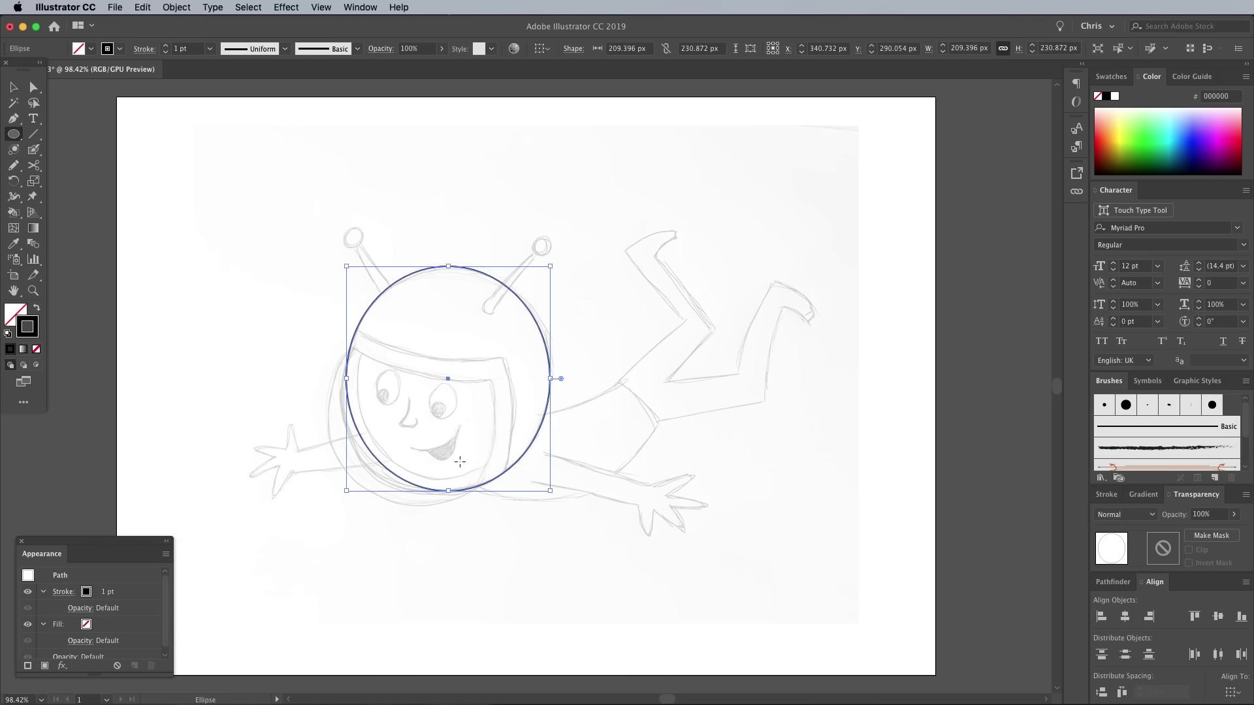
pyautogui.press('super+equal')
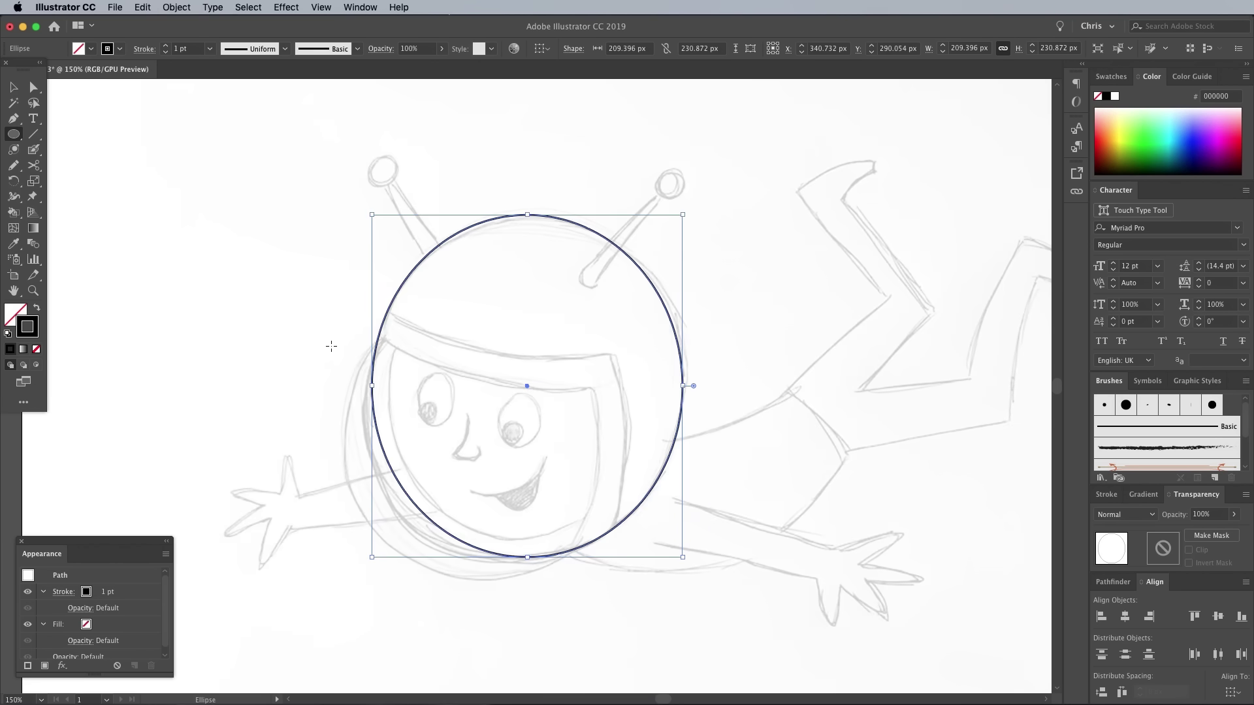
pyautogui.moveTo(474, 437); pyautogui.dragTo(627, 554)
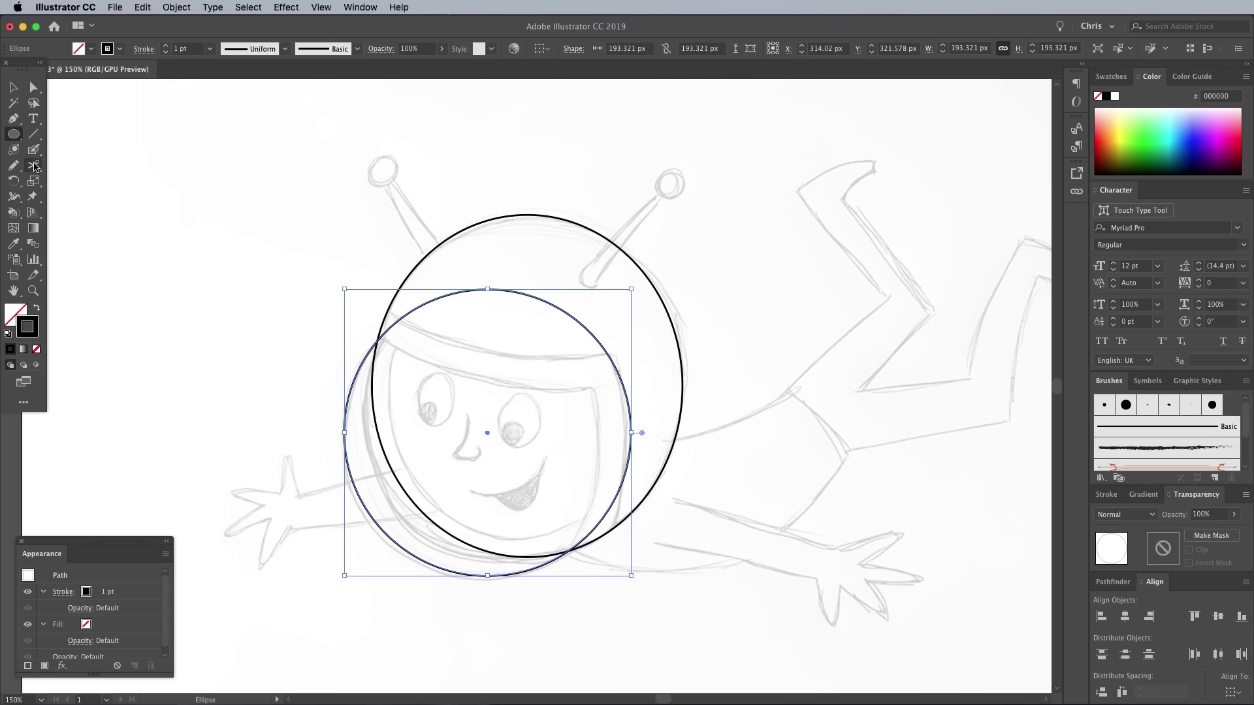
# - With Smart Guides turned off, cut the visor circle with Scissors where it crosses the helmet outline and delete its part inside the helmet
pyautogui.click(33, 165)
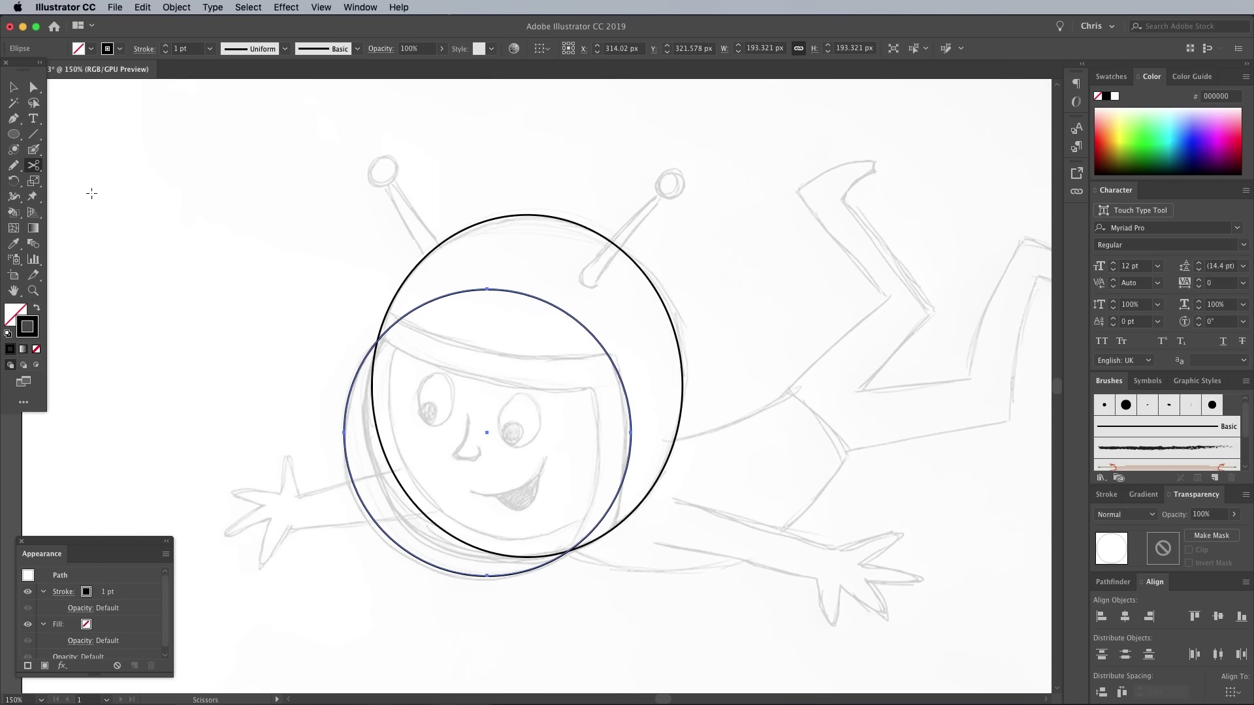
pyautogui.click(377, 338)
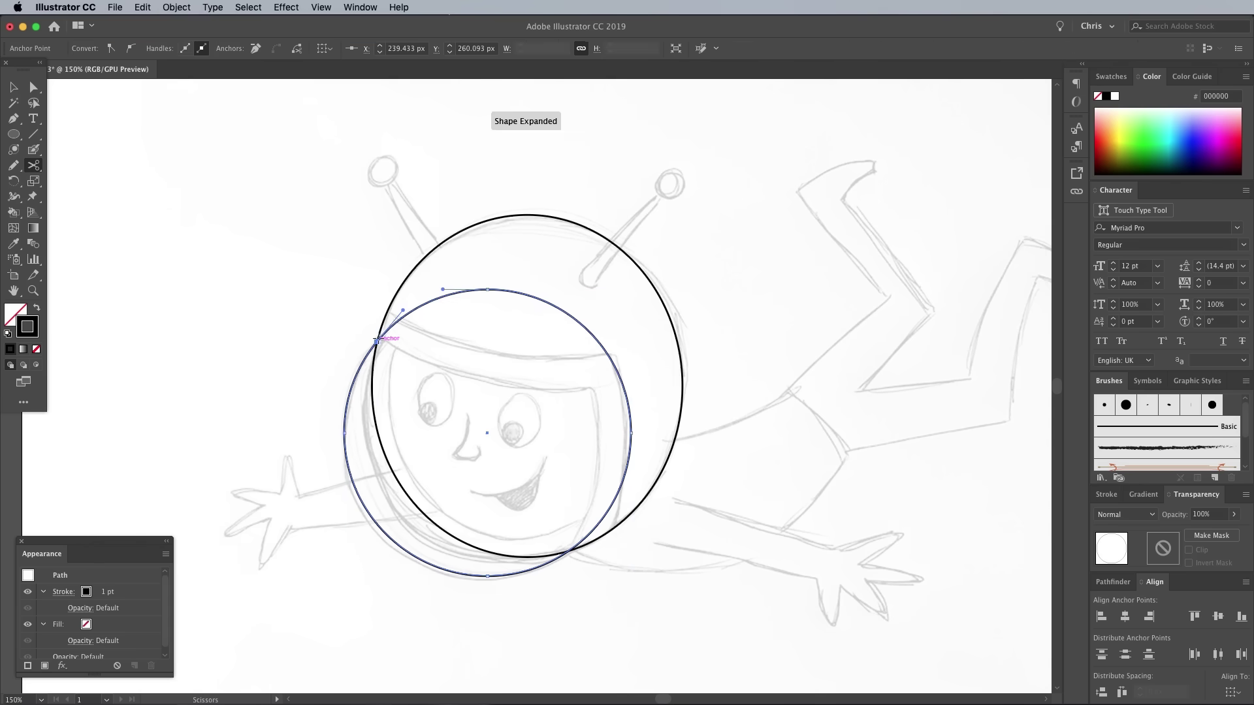
pyautogui.click(321, 8)
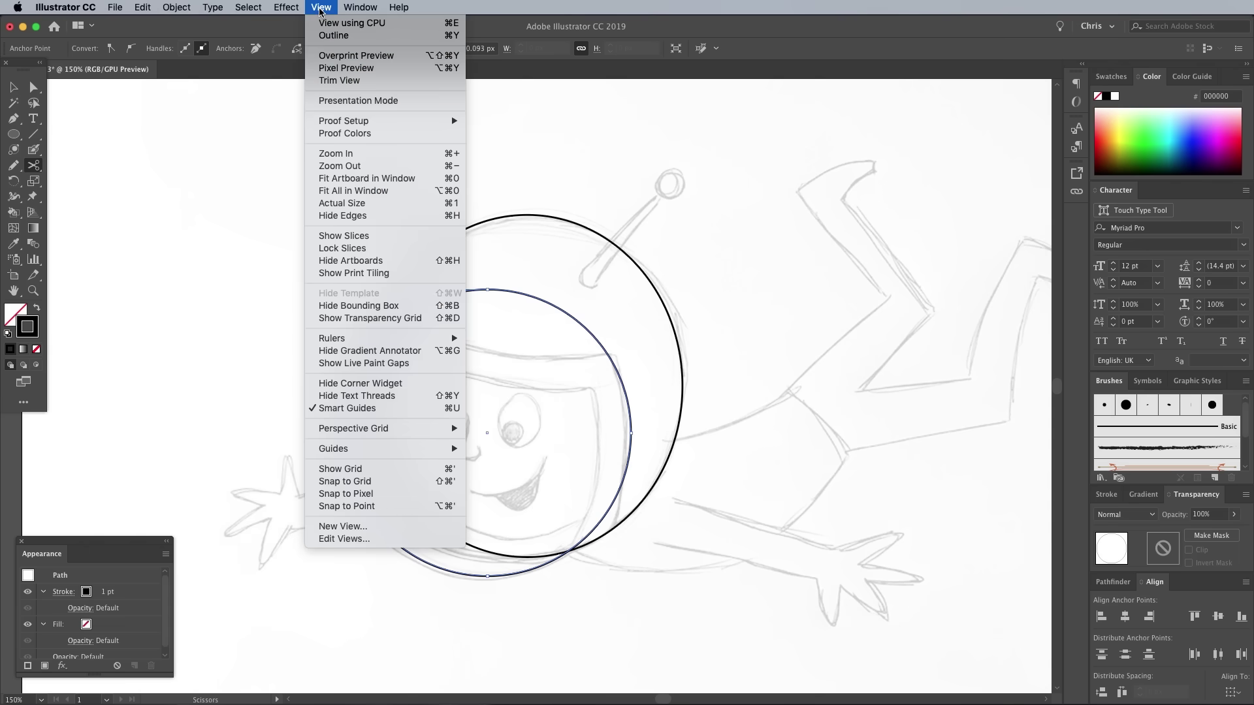
pyautogui.click(355, 408)
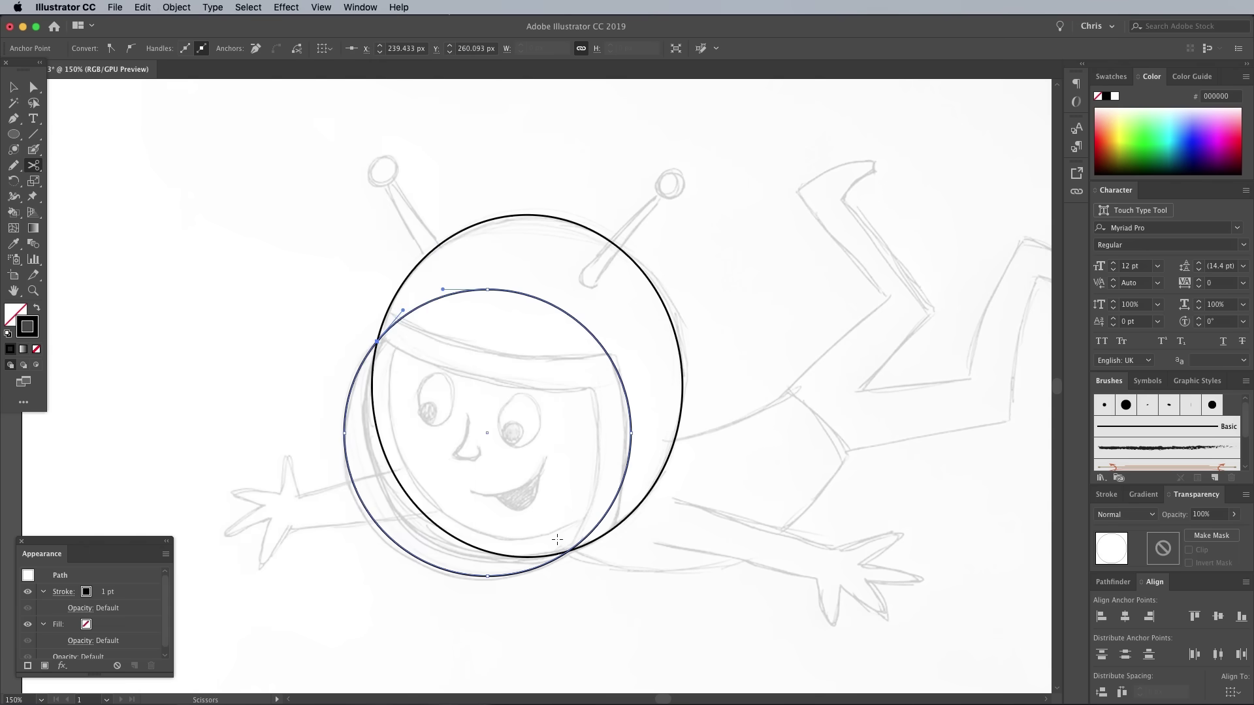
pyautogui.click(569, 550)
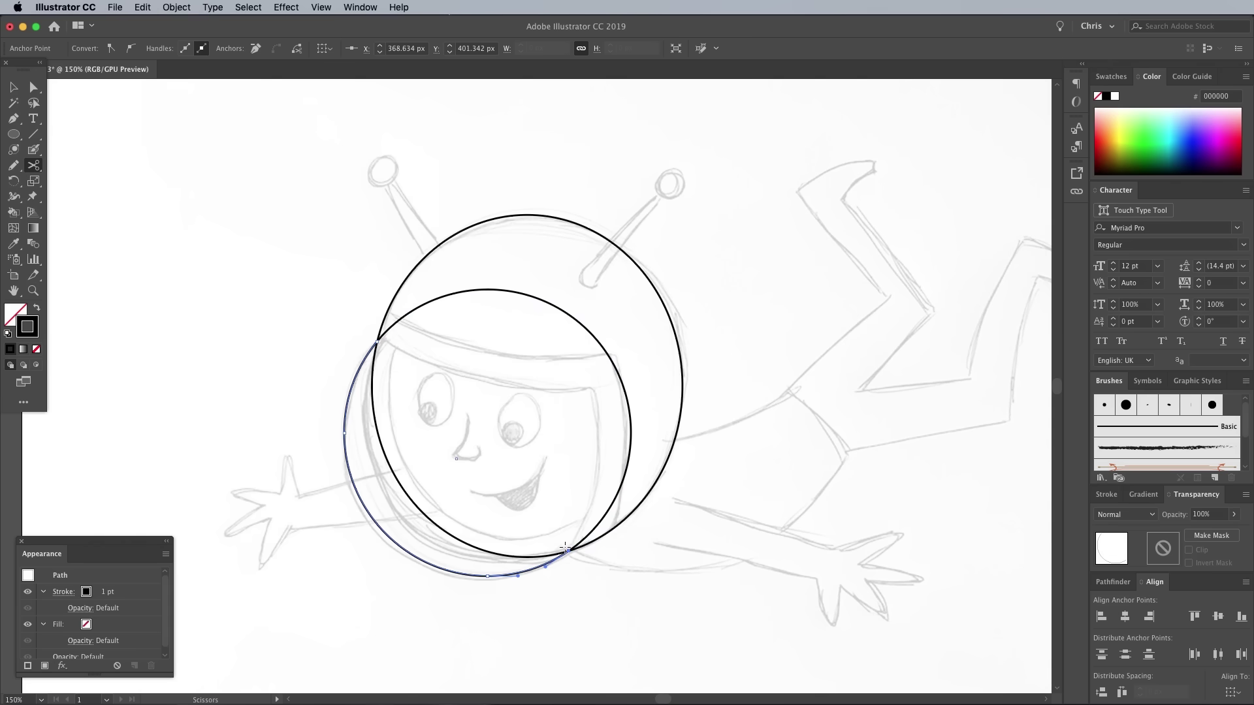
pyautogui.keyDown('super'); pyautogui.click(604, 516); pyautogui.keyUp('super')
pyautogui.keyDown('super'); pyautogui.click(602, 516); pyautogui.keyUp('super')
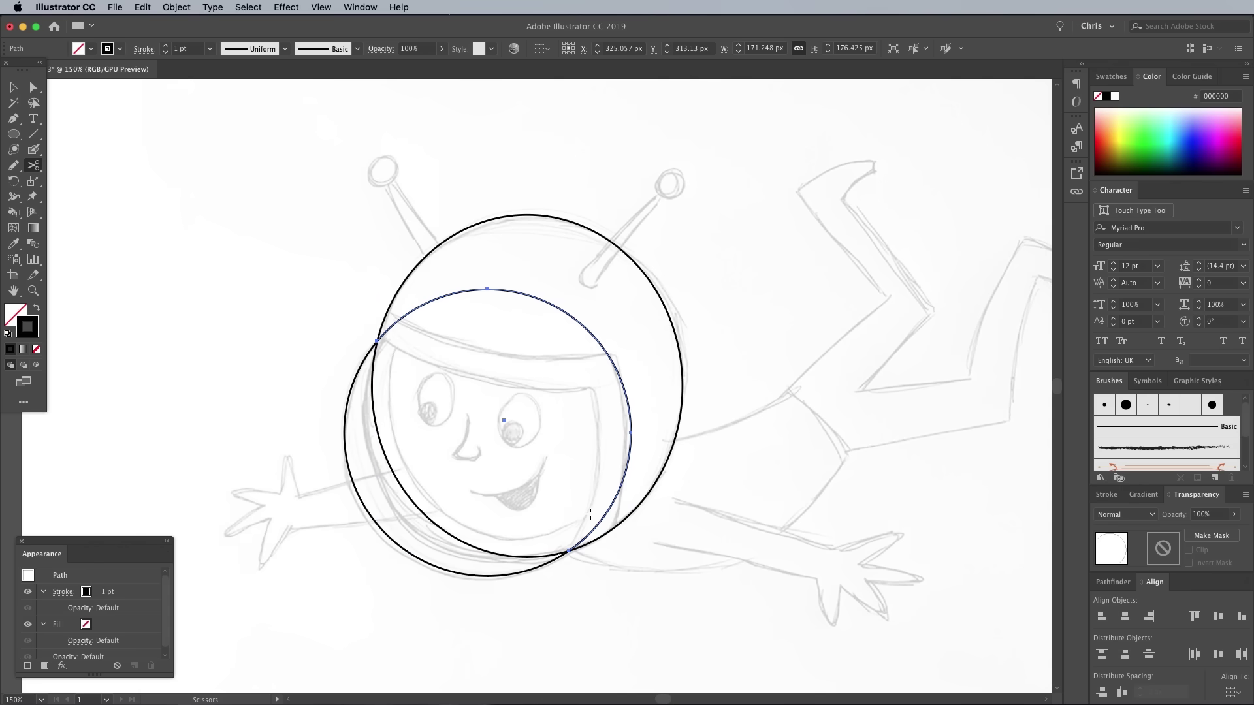
pyautogui.press('Delete')
# - Cut the helmet ellipse where it meets the visor arc and remove its segment inside the visor
pyautogui.keyDown('super'); pyautogui.click(380, 332); pyautogui.keyUp('super')
pyautogui.click(377, 340)
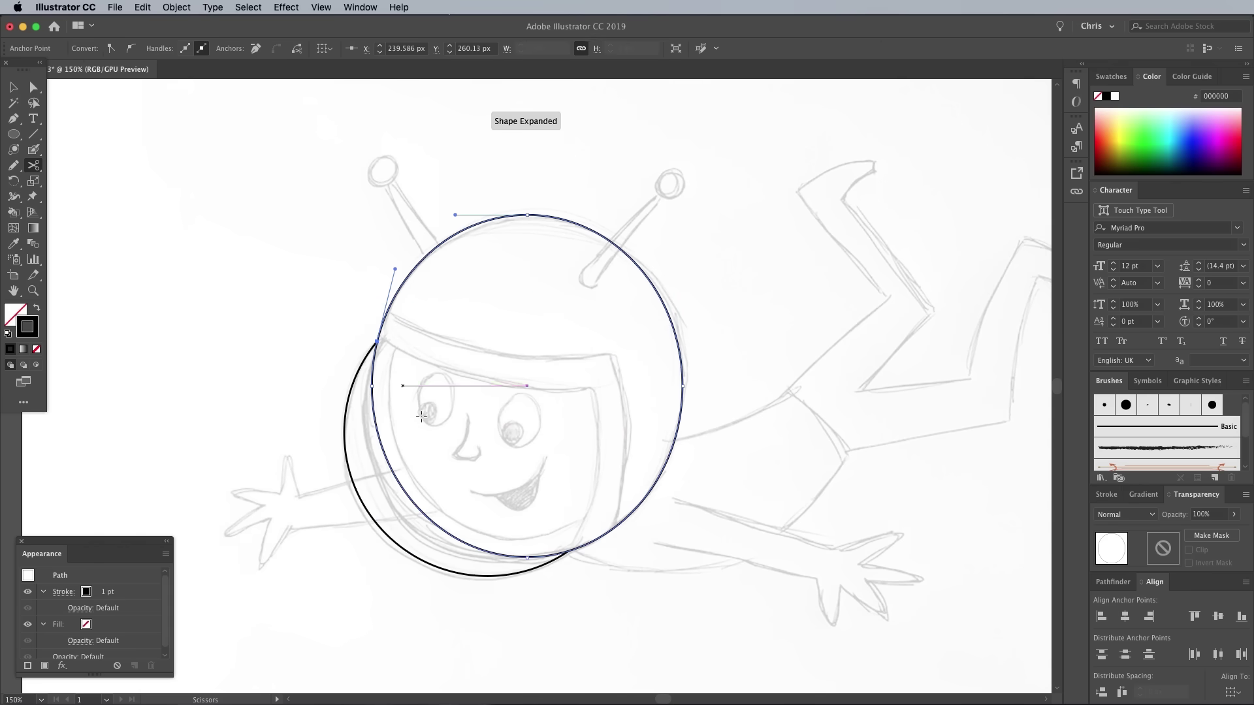
pyautogui.click(527, 557)
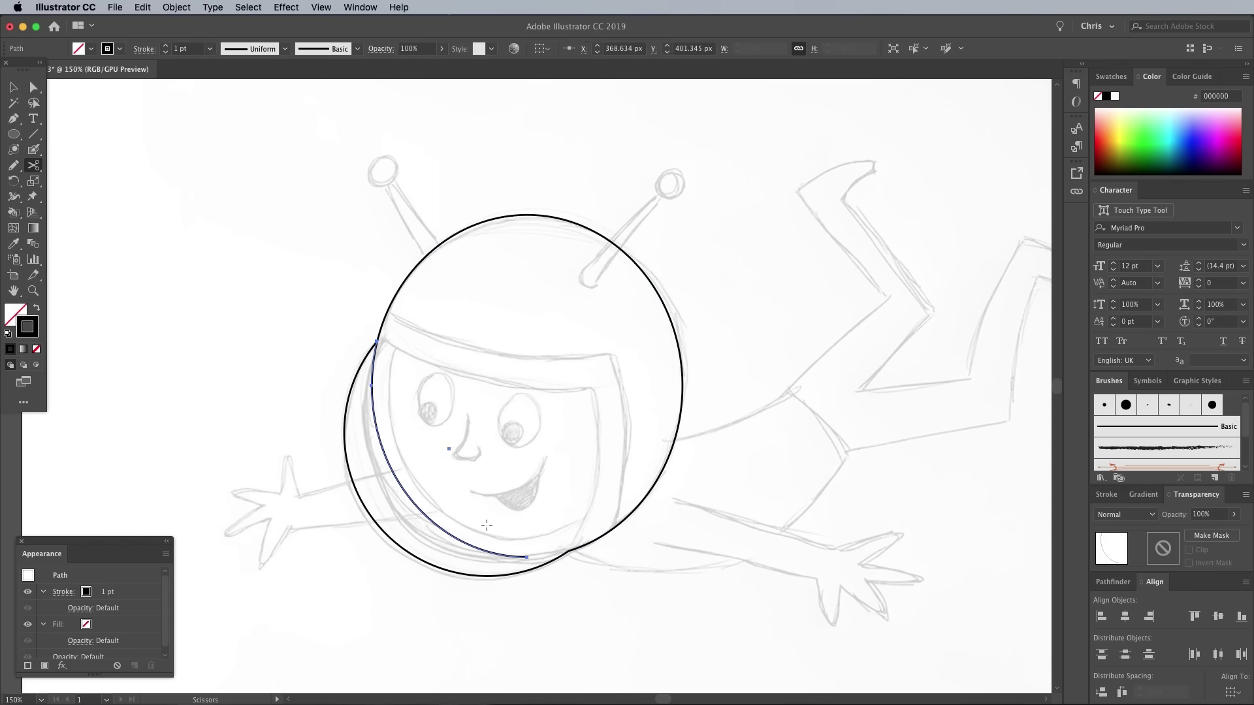
pyautogui.press('super+shift+a')
# - Trace the inner edge of the visor opening with the Pen tool, curving across the brow and down to the lower helmet junction
pyautogui.press('p')
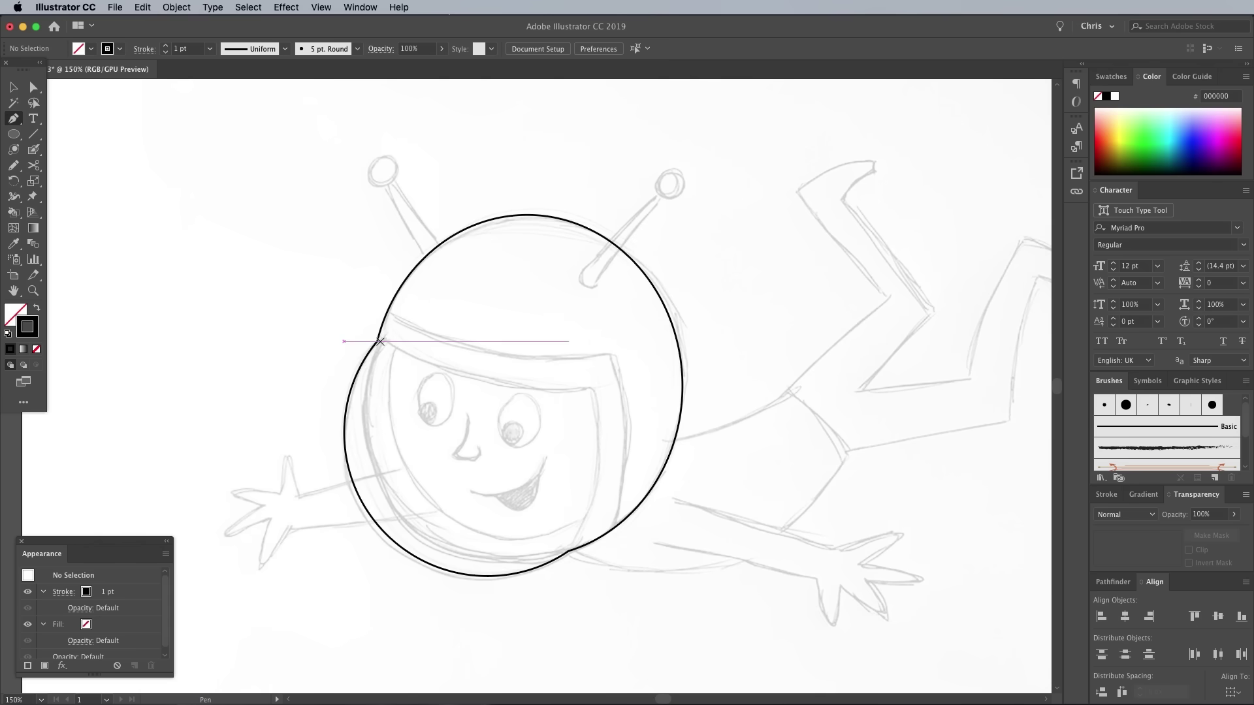
pyautogui.click(380, 341)
pyautogui.moveTo(589, 388); pyautogui.dragTo(708, 378)
pyautogui.click(590, 387)
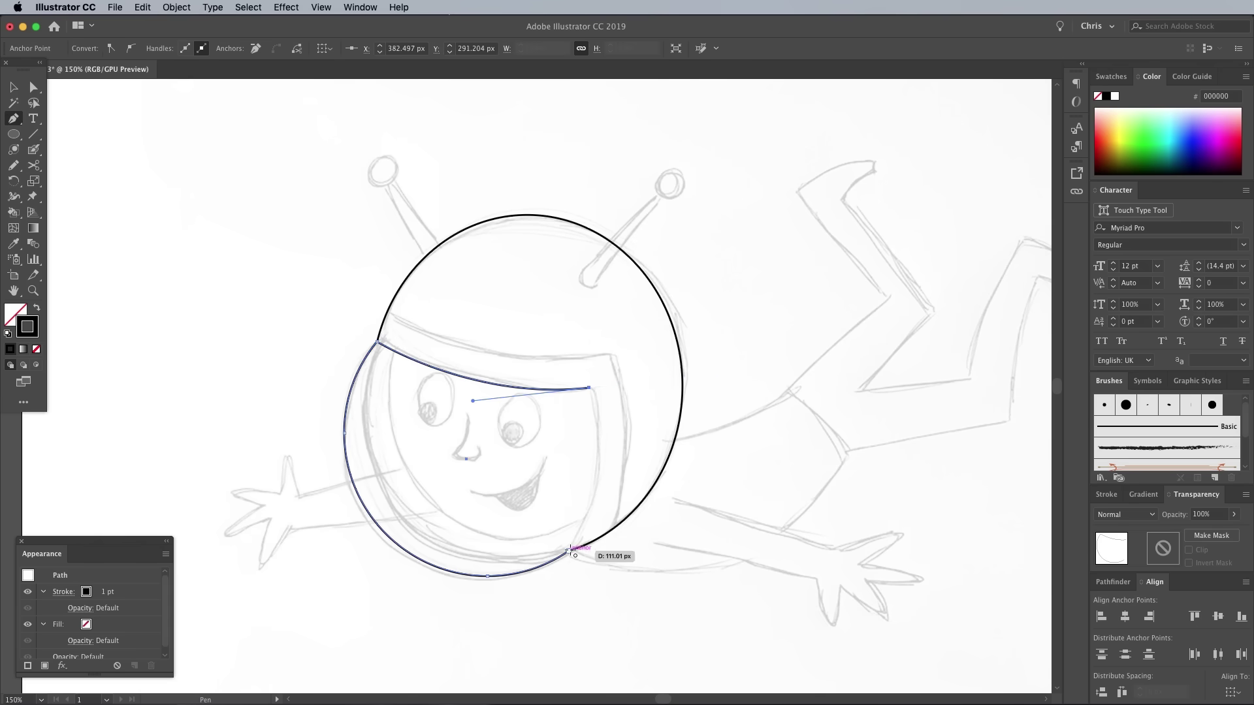
pyautogui.moveTo(568, 551)
pyautogui.mouseDown()
pyautogui.moveTo(512, 655)
pyautogui.moveTo(571, 552)
pyautogui.moveTo(556, 564)
pyautogui.mouseUp()
pyautogui.keyDown('super'); pyautogui.click(572, 583); pyautogui.keyUp('super')
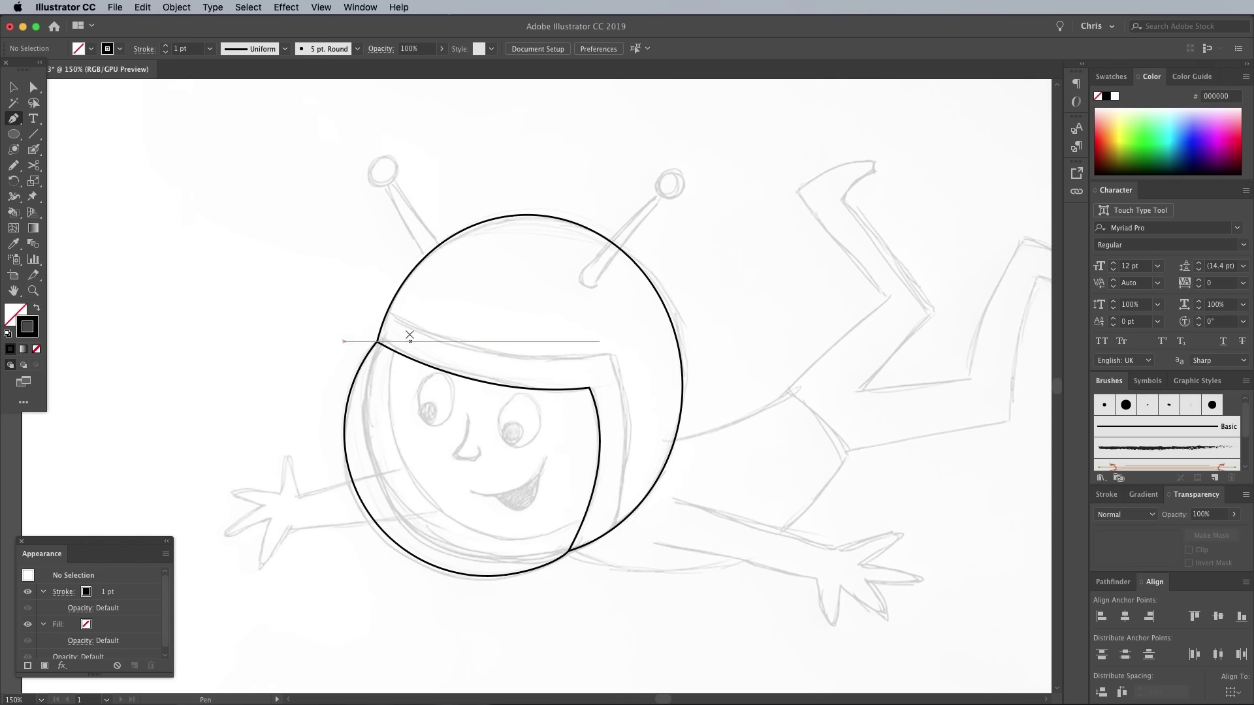
# - Draw the outer rim line of the visor opening with the Pen tool, from the helmet's front edge down to its lower edge
pyautogui.click(388, 313)
pyautogui.moveTo(608, 354); pyautogui.dragTo(720, 335)
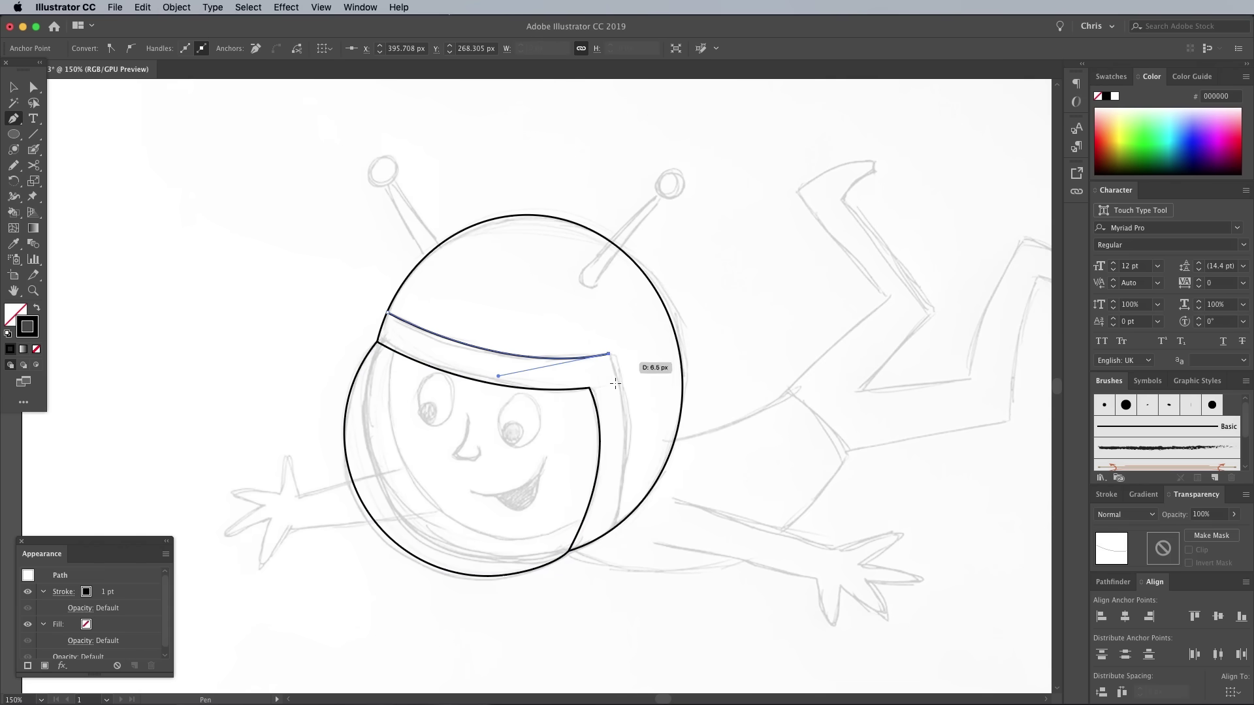
pyautogui.moveTo(614, 528); pyautogui.dragTo(575, 635)
pyautogui.keyDown('super'); pyautogui.click(498, 630); pyautogui.keyUp('super')
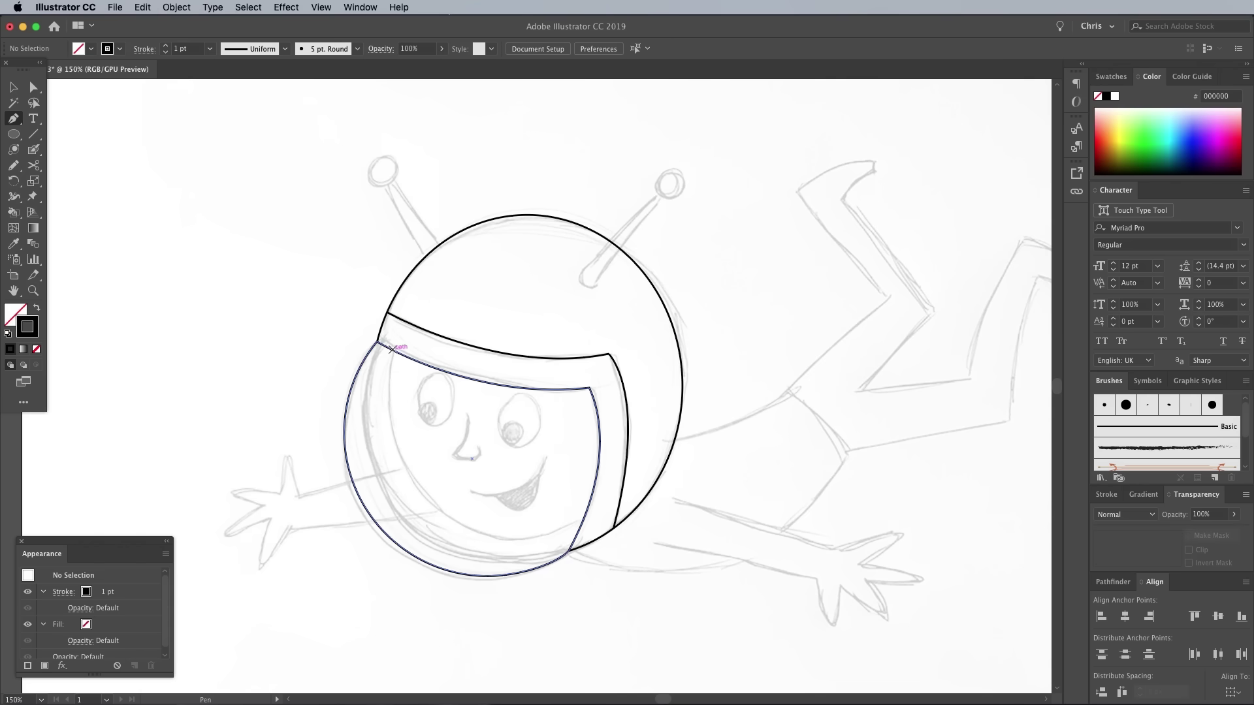
# - Draw the curved face outline inside the visor, from the brow line round to the visor's side edge
pyautogui.keyDown('super'); pyautogui.click(581, 523); pyautogui.keyUp('super')
pyautogui.moveTo(581, 522); pyautogui.dragTo(751, 441)
pyautogui.keyDown('super'); pyautogui.click(270, 380); pyautogui.keyUp('super')
# - Draw the left eye as an ellipse about 29 × 42 px with a solid black pupil about 16 px across
pyautogui.press('super+equal')
pyautogui.press('super+equal')
pyautogui.press('super+equal')
pyautogui.press('super+equal')
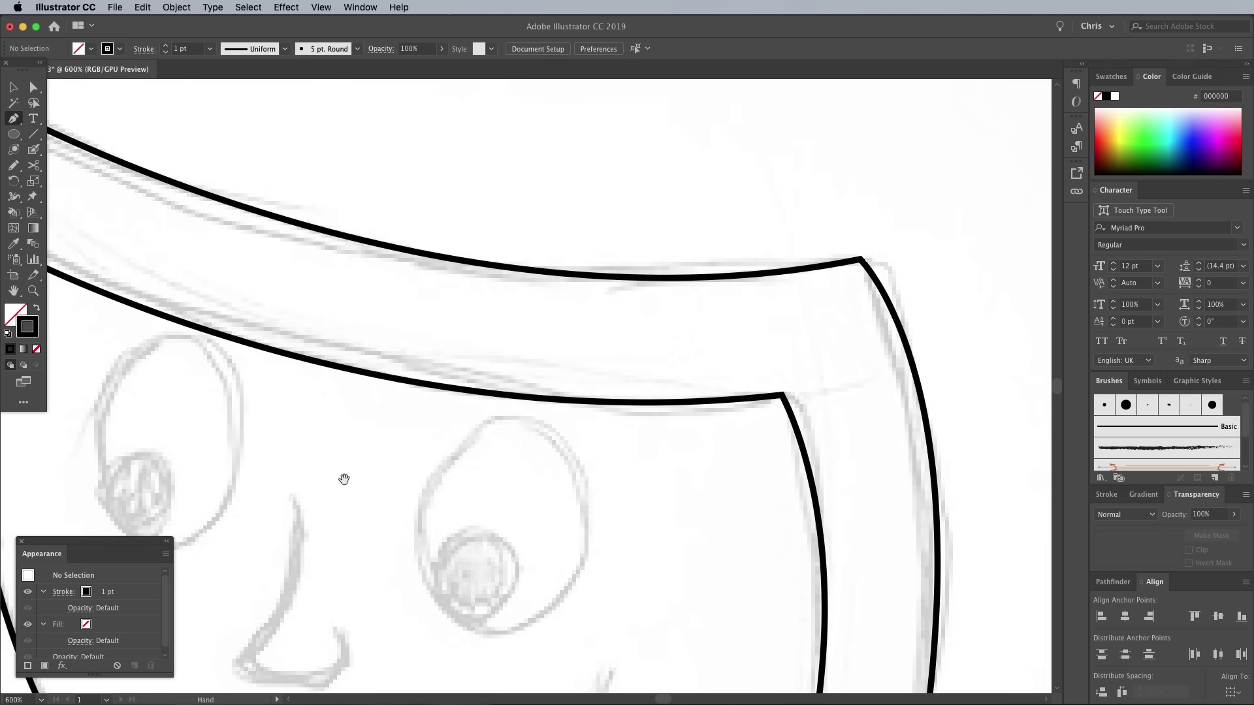
pyautogui.moveTo(318, 481); pyautogui.dragTo(637, 362)
pyautogui.moveTo(416, 221); pyautogui.dragTo(578, 447)
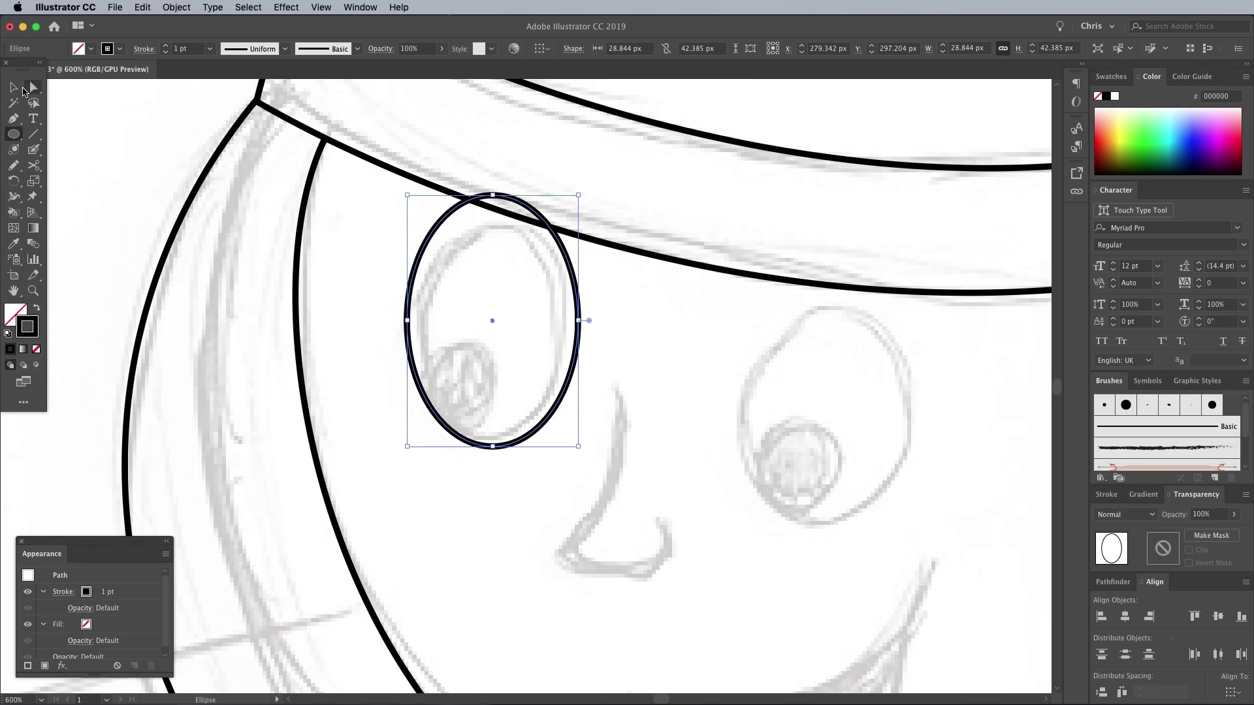
pyautogui.moveTo(421, 334)
pyautogui.mouseDown()
pyautogui.moveTo(512, 359)
pyautogui.moveTo(531, 420)
pyautogui.moveTo(515, 429)
pyautogui.mouseUp()
pyautogui.click(37, 308)
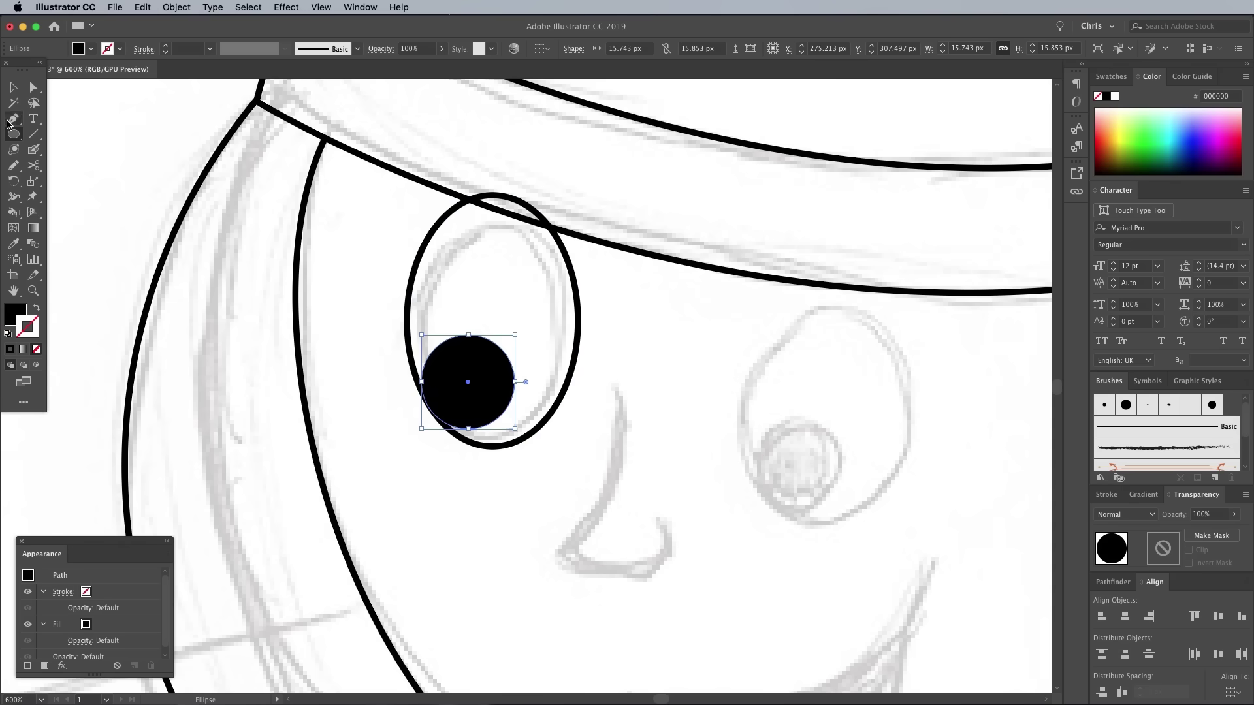
# - Duplicate the left eye and pupil together onto the sketched right eye
pyautogui.click(14, 88)
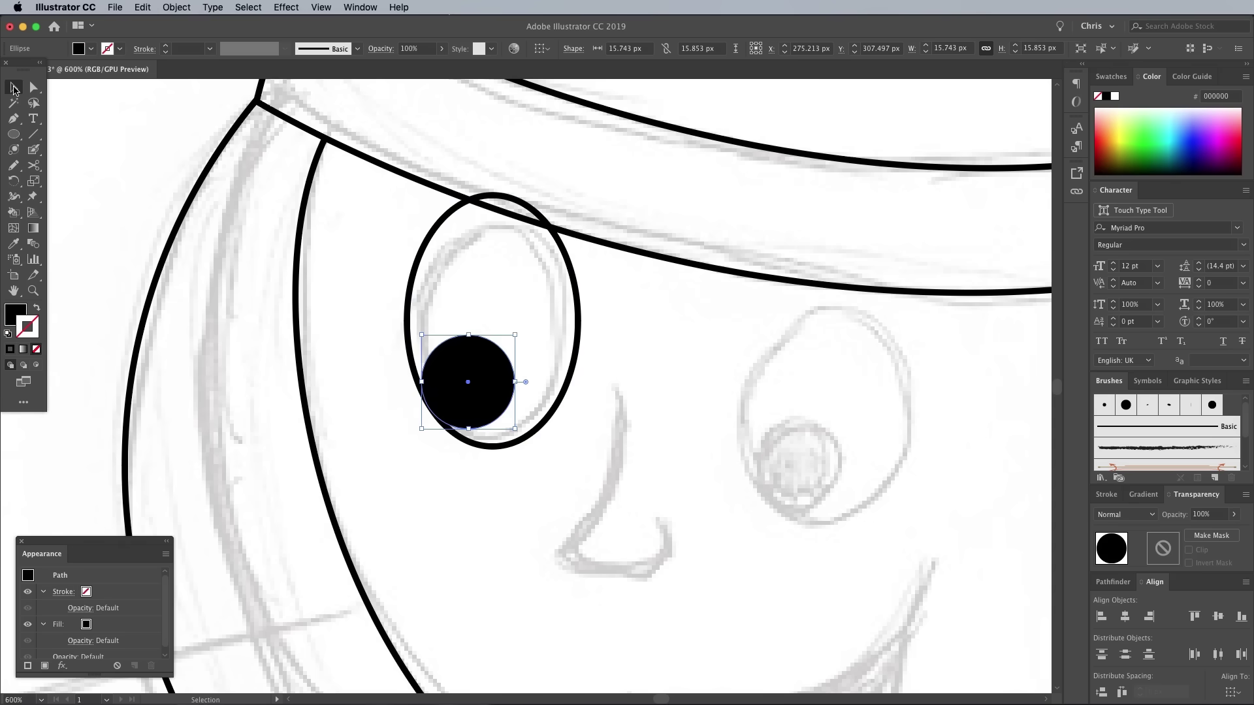
pyautogui.keyDown('shift'); pyautogui.click(408, 299); pyautogui.keyUp('shift')
pyautogui.moveTo(467, 380); pyautogui.dragTo(803, 465)
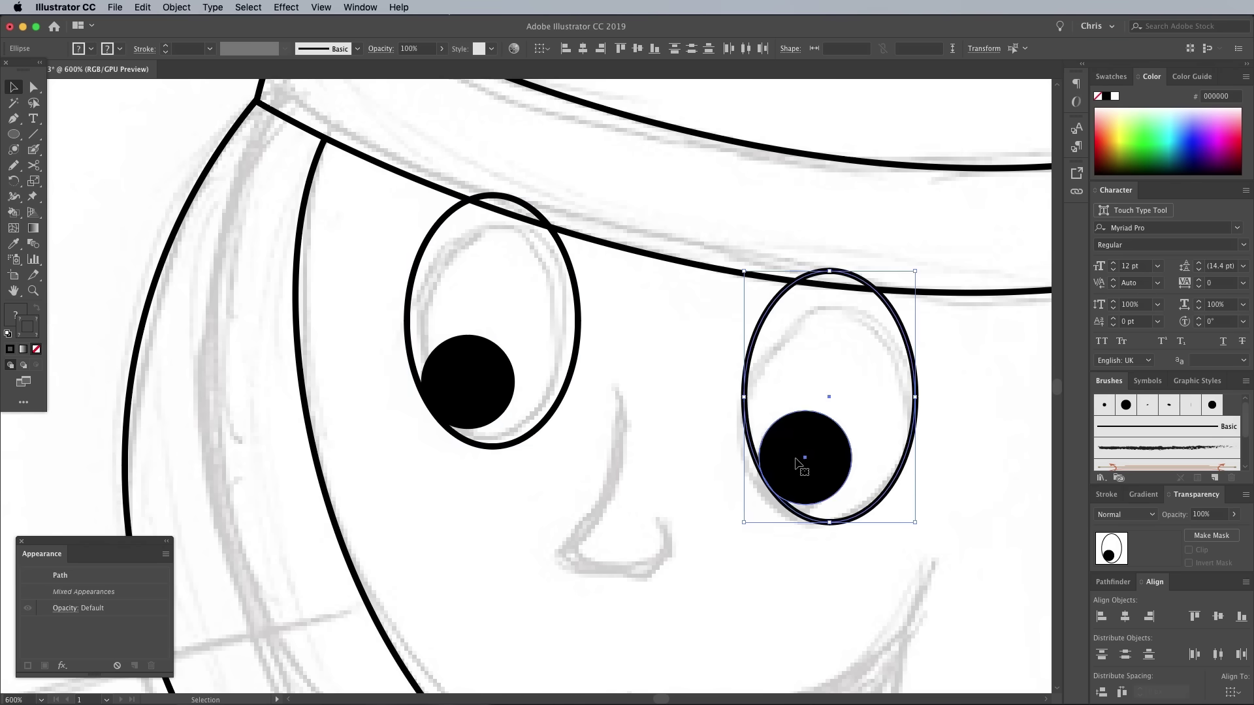
# - Cut the left eye outline with Scissors along the visor's brow line and delete the part above it
pyautogui.click(38, 167)
pyautogui.click(549, 225)
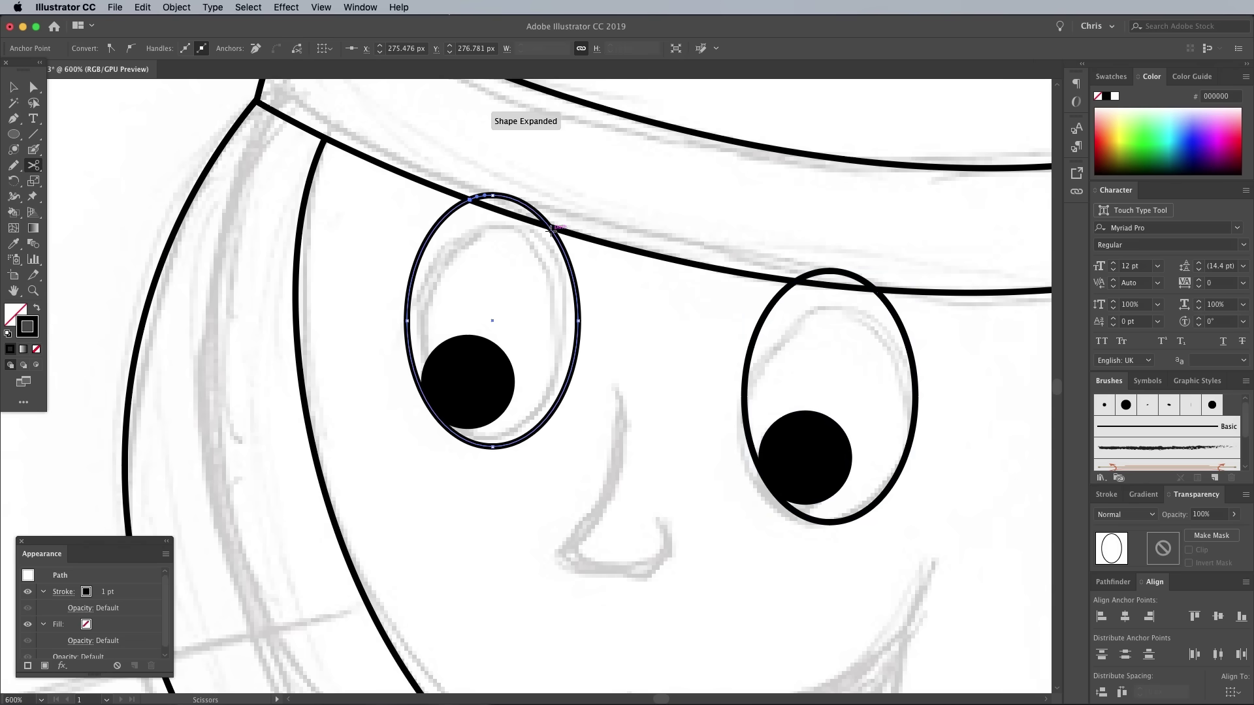
pyautogui.keyDown('super'); pyautogui.click(542, 212); pyautogui.keyUp('super')
pyautogui.press('Delete')
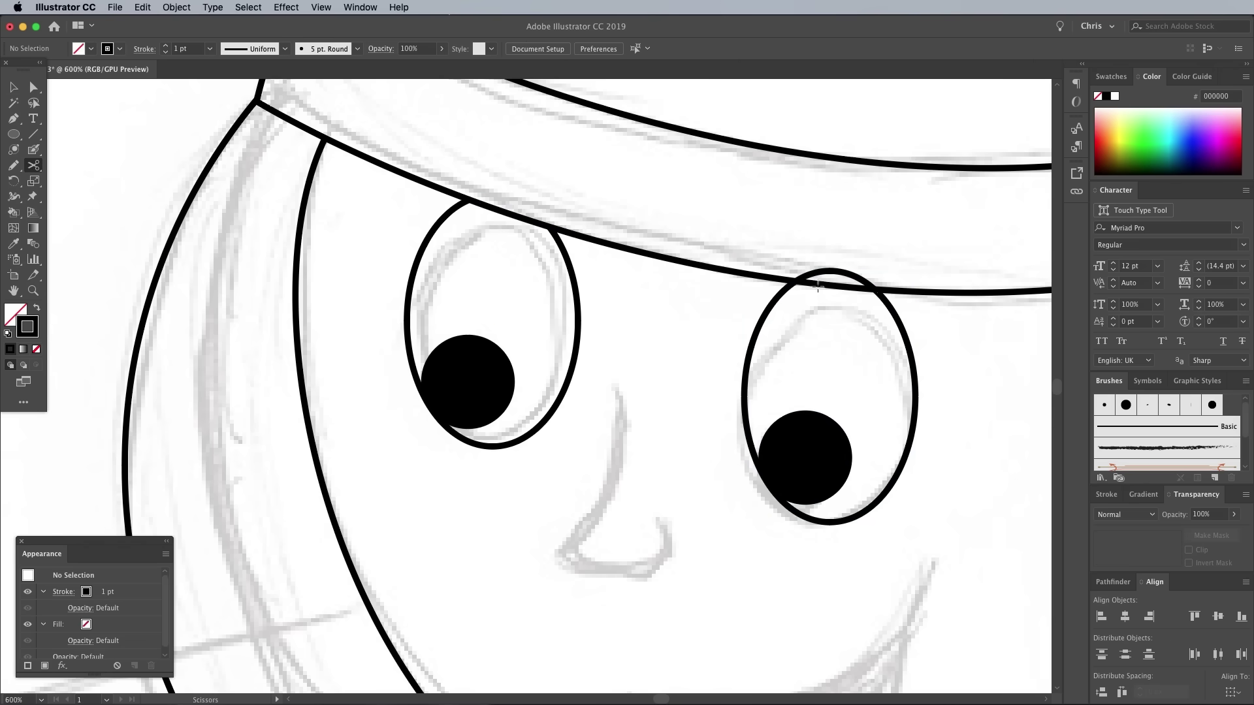
# - Cut the right eye outline with Scissors along the visor's brow line and delete the part above it
pyautogui.click(796, 281)
pyautogui.click(873, 287)
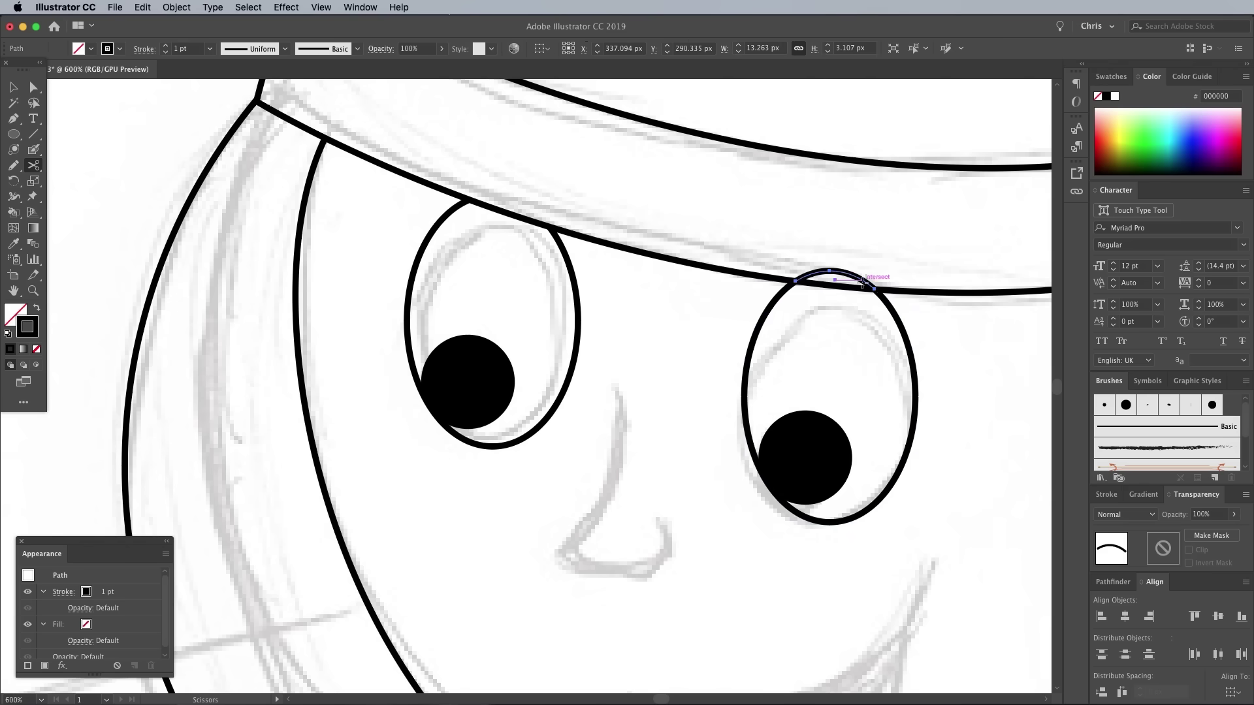
pyautogui.press('Delete')
# - Draw the nose freehand with the Pencil tool, about 28 × 37 px, and give its stroke round caps
pyautogui.click(14, 166)
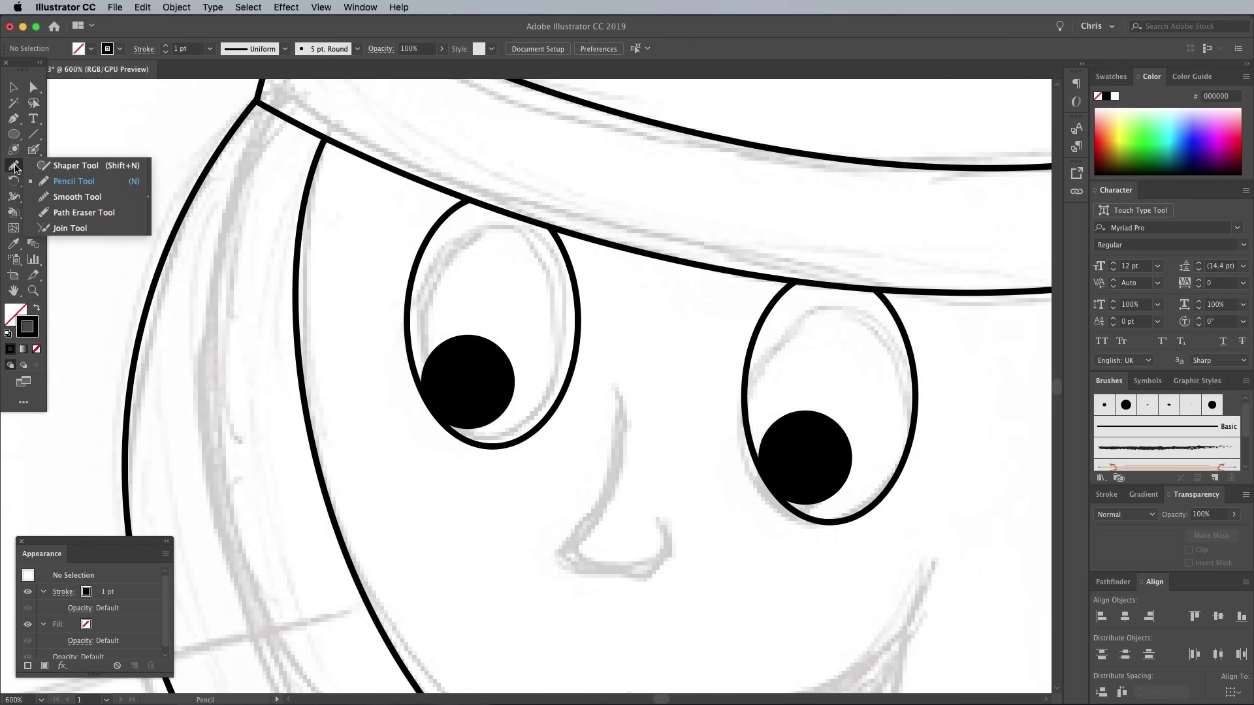
pyautogui.click(75, 183)
pyautogui.moveTo(569, 453); pyautogui.dragTo(515, 305)
pyautogui.moveTo(511, 440); pyautogui.dragTo(614, 380)
pyautogui.press('cmd+z')
pyautogui.moveTo(501, 430); pyautogui.dragTo(608, 371)
pyautogui.press('super+z')
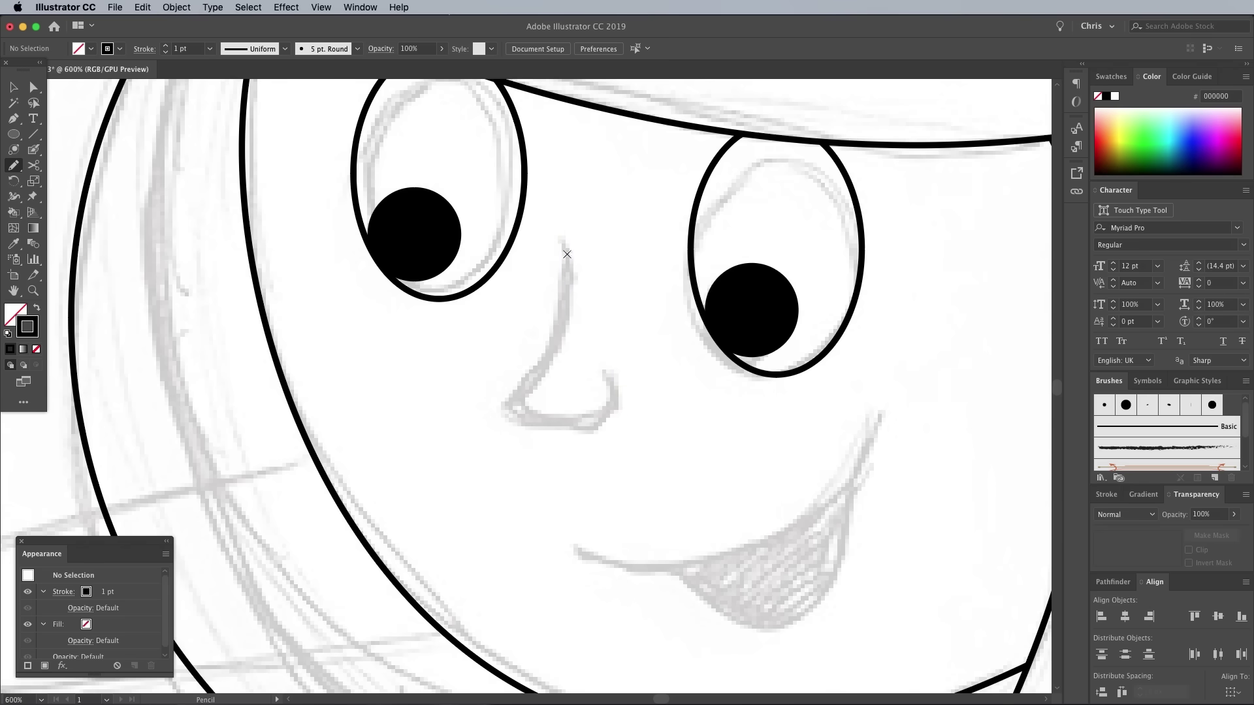
pyautogui.moveTo(484, 427); pyautogui.dragTo(631, 382)
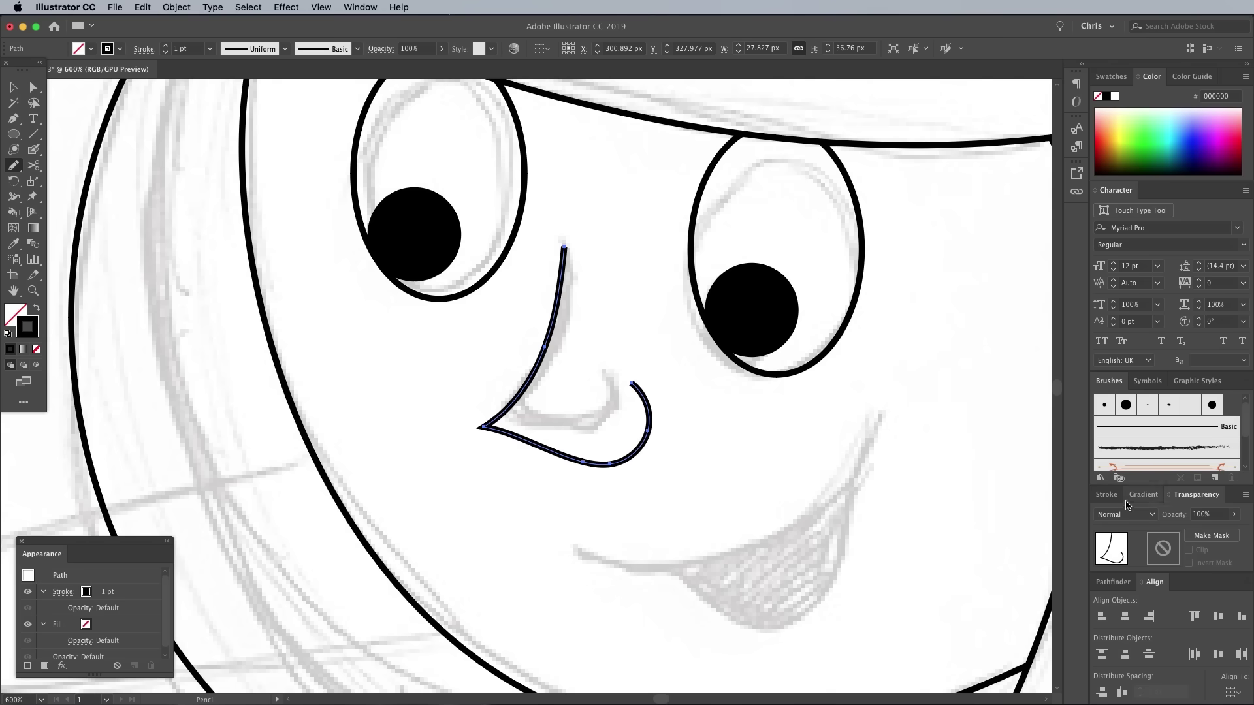
pyautogui.click(1105, 495)
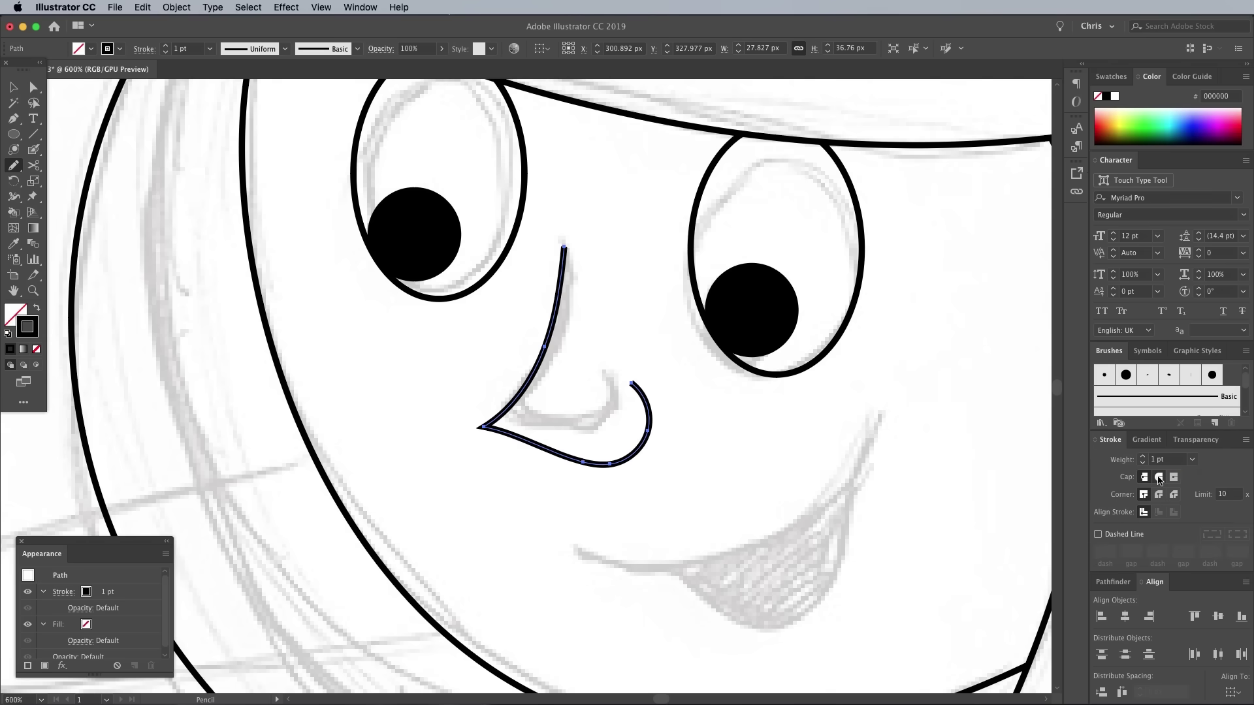
# - Draw the smile line freehand with the Pencil tool over the sketched mouth, curving up towards the cheek
pyautogui.moveTo(752, 483); pyautogui.dragTo(601, 303)
pyautogui.moveTo(437, 378); pyautogui.dragTo(742, 230)
pyautogui.press('super+z')
pyautogui.press('super+minus')
pyautogui.moveTo(473, 386)
pyautogui.mouseDown()
pyautogui.moveTo(670, 270)
pyautogui.moveTo(661, 308)
pyautogui.mouseUp()
# - Draw the open mouth shape beneath the smile line with the Pen tool and swap its outline for a black fill
pyautogui.press('super+shift+a')
pyautogui.press('a')
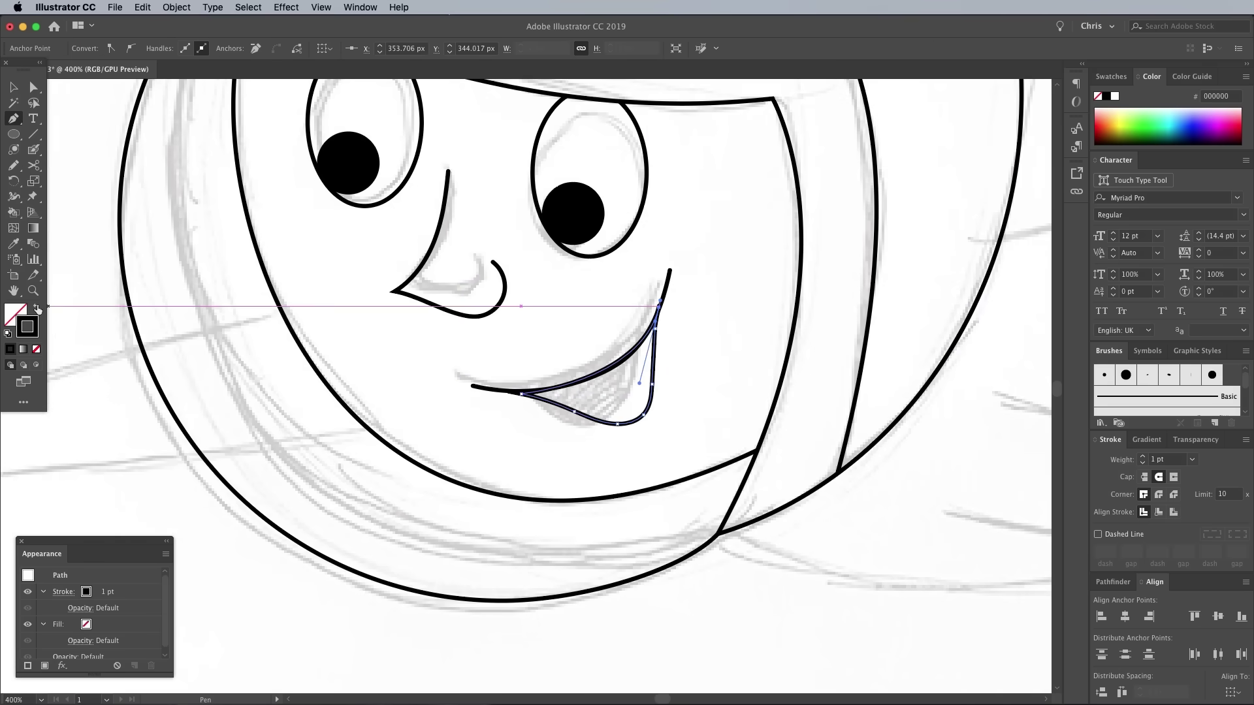
pyautogui.click(37, 307)
pyautogui.press('v')
pyautogui.press('super+shift+a')
pyautogui.moveTo(637, 390); pyautogui.dragTo(643, 385)
pyautogui.press('super+shift+a')
# - Adjust the upper corner anchor and handles of the black mouth shape to follow the smile line
pyautogui.press('a')
pyautogui.press('super+plus')
pyautogui.press('super+plus')
pyautogui.press('super+plus')
pyautogui.click(923, 158)
pyautogui.moveTo(924, 158); pyautogui.dragTo(820, 261)
pyautogui.moveTo(818, 303); pyautogui.dragTo(811, 303)
pyautogui.press('super+shift+a')
pyautogui.press('v')
# - Resize and nudge the black mouth shape, and reshape its curves so it sits under the smile line
pyautogui.moveTo(764, 509); pyautogui.dragTo(787, 457)
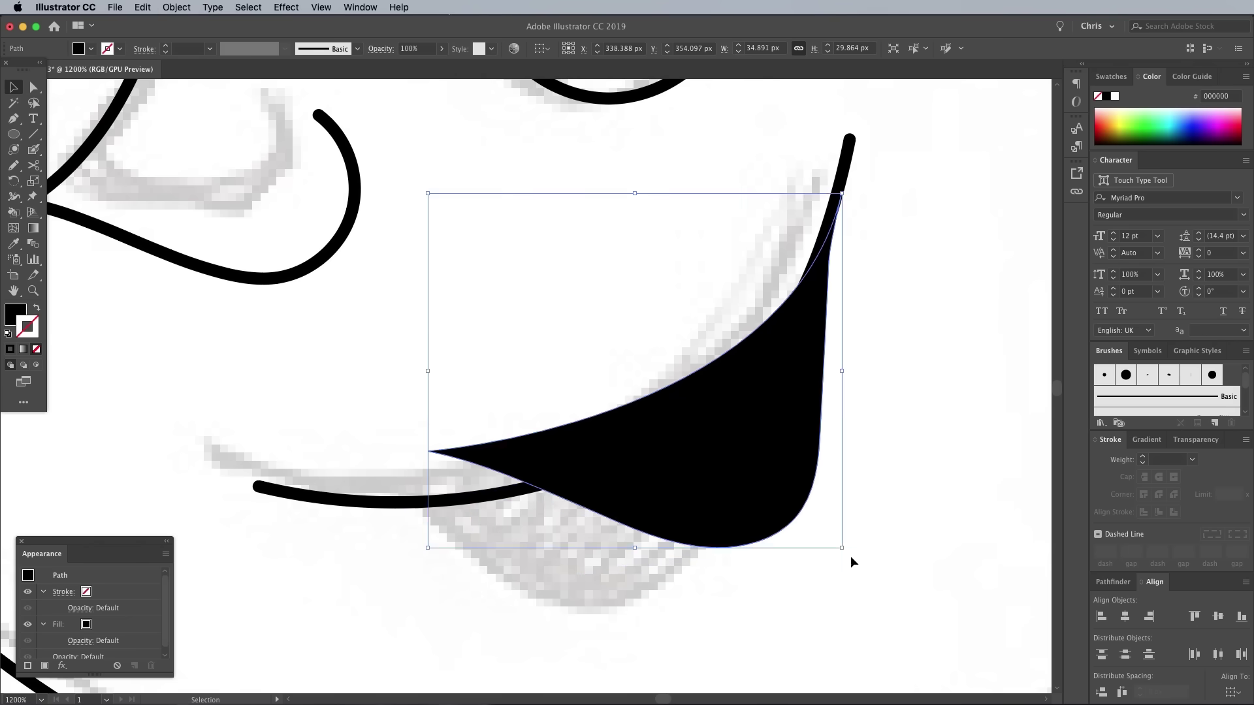
pyautogui.moveTo(849, 551); pyautogui.dragTo(874, 516)
pyautogui.moveTo(774, 474); pyautogui.dragTo(791, 486)
pyautogui.press('Right')
pyautogui.press('a')
pyautogui.click(718, 382)
pyautogui.moveTo(815, 339); pyautogui.dragTo(792, 472)
pyautogui.press('super+shift+a')
# - Draw a solid black circle on the left antenna tip and duplicate it onto the right antenna tip
pyautogui.press('super+minus')
pyautogui.press('super+minus')
pyautogui.press('super+minus')
pyautogui.press('super+minus')
pyautogui.press('super+minus')
pyautogui.press('super+minus')
pyautogui.press('l')
pyautogui.moveTo(399, 238)
pyautogui.mouseDown()
pyautogui.moveTo(435, 275)
pyautogui.moveTo(717, 275)
pyautogui.moveTo(706, 271)
pyautogui.mouseUp()
pyautogui.press('v')
# - Draw both antenna stalks with the Pen tool as unfilled black lines from the ball centres to the helmet
pyautogui.press('p')
pyautogui.keyDown('super'); pyautogui.click(247, 292); pyautogui.keyUp('super')
pyautogui.hotkey('shift', 'x')
pyautogui.click(417, 256)
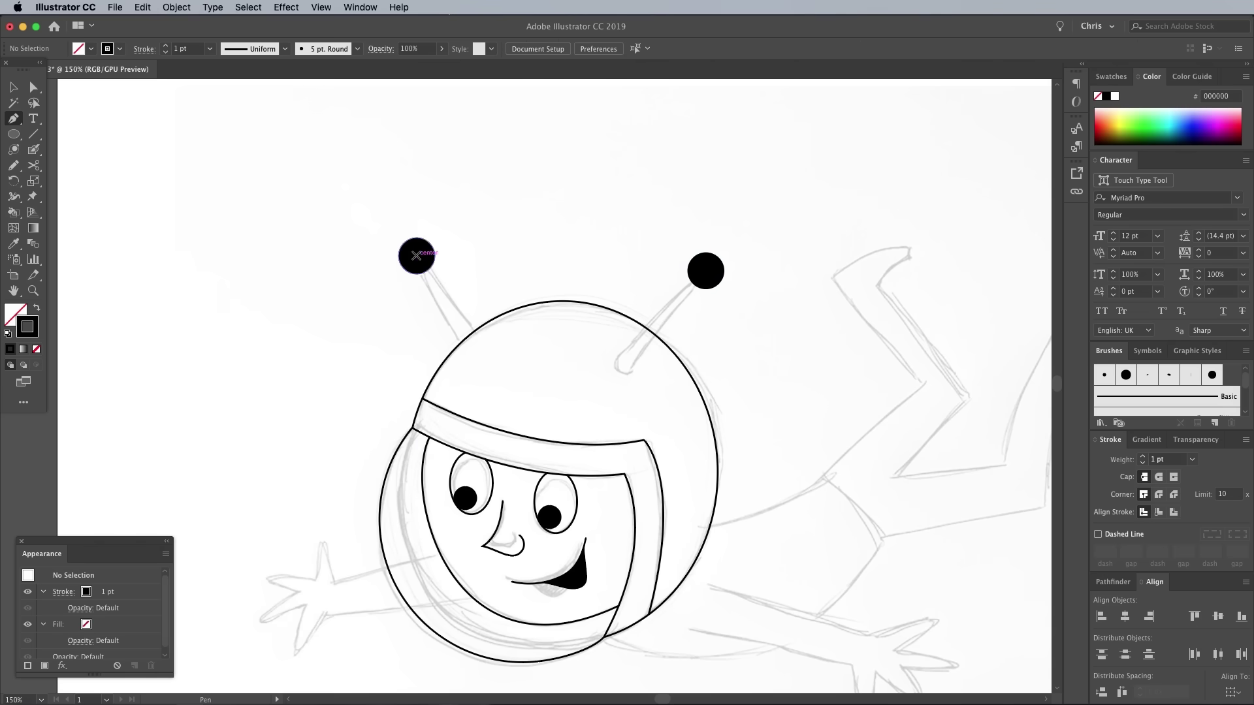
pyautogui.click(468, 336)
pyautogui.press('super+shift+a')
pyautogui.click(705, 271)
pyautogui.click(621, 364)
# - Trace the left arm and its hand with the Pen tool, from the visor around the fingers and back
pyautogui.moveTo(598, 424); pyautogui.dragTo(558, 217)
pyautogui.press('super+shift+a')
pyautogui.click(401, 347)
pyautogui.click(293, 375)
pyautogui.click(222, 414)
pyautogui.click(267, 402)
pyautogui.click(251, 447)
pyautogui.click(268, 446)
pyautogui.moveTo(285, 408); pyautogui.dragTo(286, 404)
# - Trace the right arm and its hand with the Pen tool as one open path around the fingers
pyautogui.press('super+shift+a')
pyautogui.click(651, 418)
pyautogui.click(815, 456)
pyautogui.moveTo(829, 510); pyautogui.dragTo(836, 509)
pyautogui.click(861, 460)
pyautogui.click(864, 440)
pyautogui.moveTo(916, 459); pyautogui.dragTo(892, 409)
pyautogui.click(833, 428)
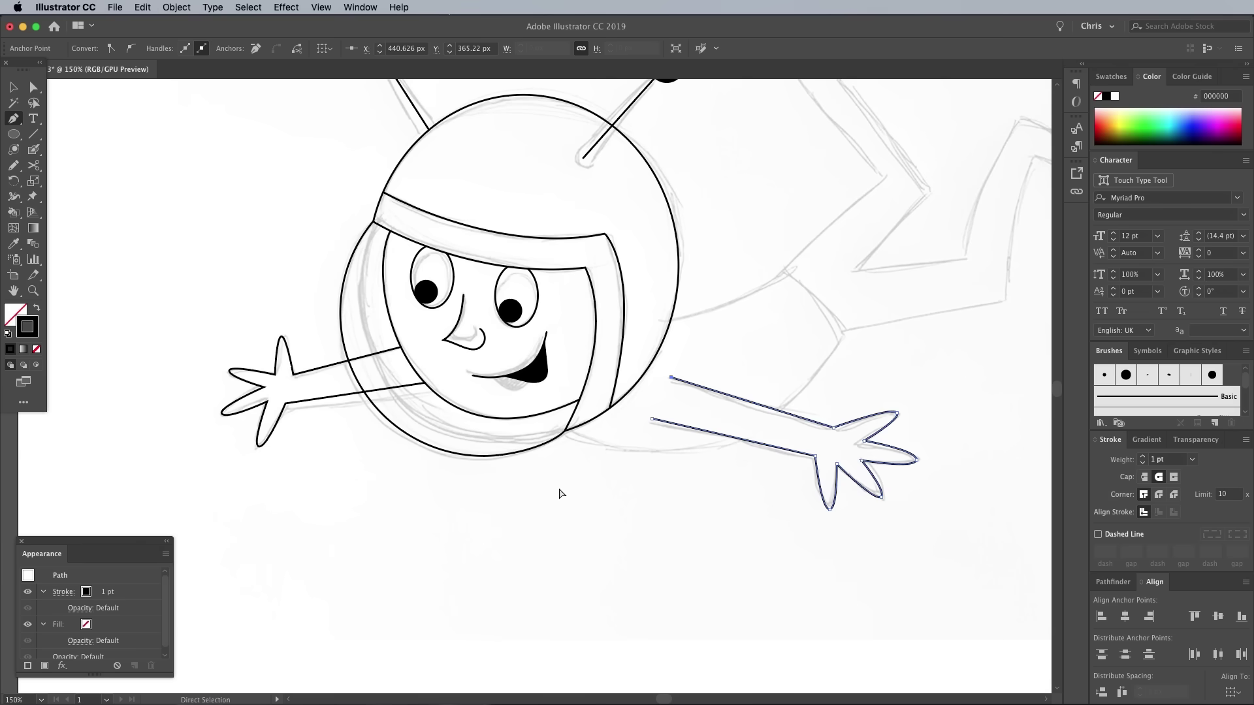
pyautogui.click(671, 378)
pyautogui.keyDown('super'); pyautogui.click(560, 494); pyautogui.keyUp('super')
# - Trace the torso with the Pen tool: the belly curve below the helmet, the side, the waistline and the back
pyautogui.click(504, 420)
pyautogui.moveTo(745, 439); pyautogui.dragTo(929, 342)
pyautogui.click(783, 413)
pyautogui.moveTo(845, 332); pyautogui.dragTo(863, 289)
pyautogui.moveTo(672, 315); pyautogui.dragTo(614, 306)
pyautogui.keyDown('super'); pyautogui.click(713, 289); pyautogui.keyUp('super')
# - Trace the upper leg and foot with the Pen tool, from the top of the waist to the crotch
pyautogui.moveTo(783, 269); pyautogui.dragTo(528, 431)
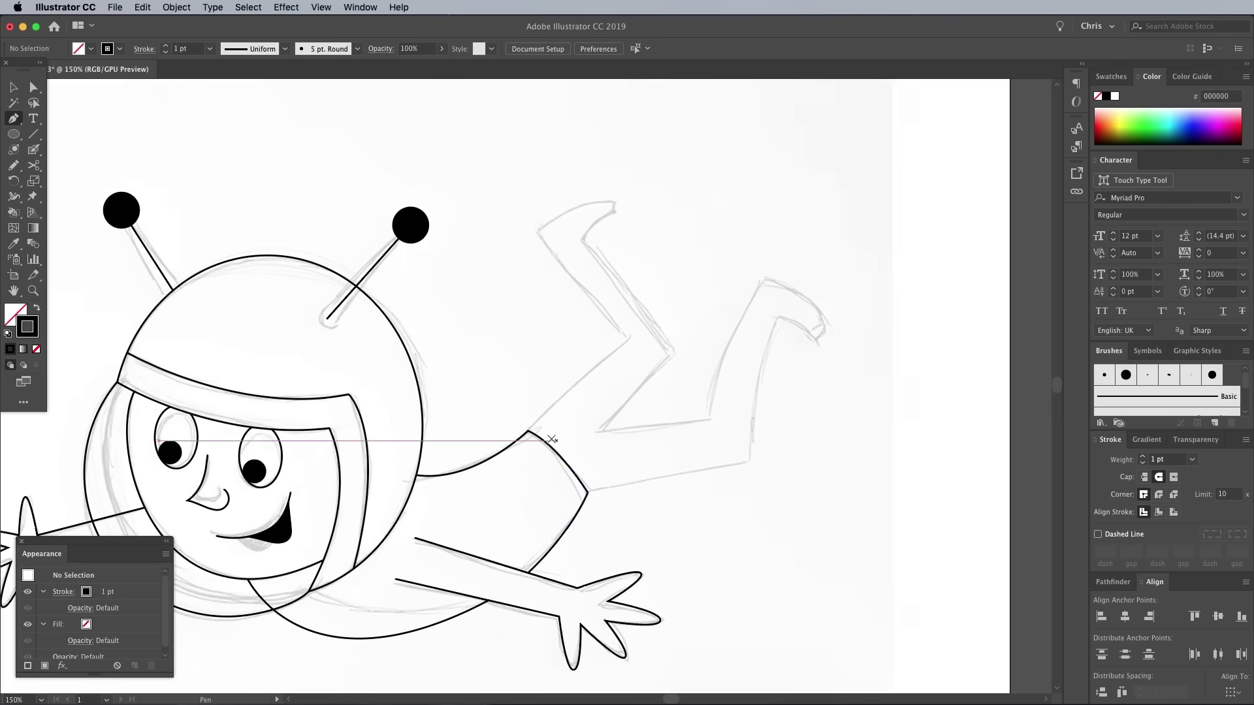
pyautogui.click(529, 431)
pyautogui.click(628, 339)
pyautogui.click(535, 233)
pyautogui.moveTo(615, 201); pyautogui.dragTo(653, 209)
pyautogui.click(614, 212)
pyautogui.moveTo(582, 238); pyautogui.dragTo(579, 254)
pyautogui.click(581, 238)
pyautogui.click(672, 345)
pyautogui.click(607, 438)
# - Continue the path around the lower leg and foot, ending at the bottom of the waist
pyautogui.click(710, 420)
pyautogui.moveTo(765, 279); pyautogui.dragTo(817, 226)
pyautogui.click(766, 279)
pyautogui.moveTo(824, 319); pyautogui.dragTo(837, 356)
pyautogui.click(825, 318)
pyautogui.click(814, 328)
pyautogui.moveTo(774, 314); pyautogui.dragTo(749, 305)
pyautogui.click(774, 313)
pyautogui.moveTo(750, 446); pyautogui.dragTo(759, 531)
pyautogui.click(750, 445)
pyautogui.click(588, 492)
# - Reposition the leg path's anchor points at the knee, crotch and toe with Direct Selection
pyautogui.scroll(-3, 795, 442)
pyautogui.press('a')
pyautogui.moveTo(642, 299); pyautogui.dragTo(645, 303)
pyautogui.click(581, 316)
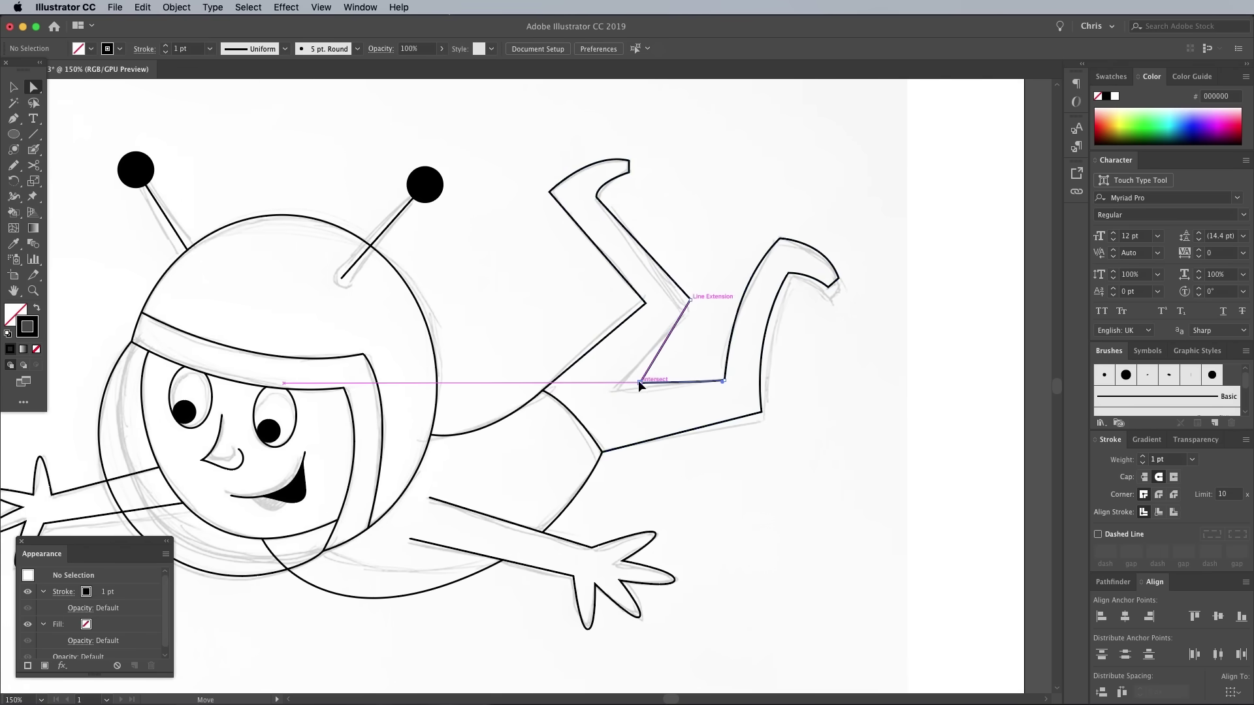
pyautogui.click(849, 373)
pyautogui.moveTo(833, 284); pyautogui.dragTo(835, 287)
pyautogui.click(838, 327)
# - Unlock the placed pencil sketch and delete it, leaving only the line art
pyautogui.moveTo(495, 406); pyautogui.dragTo(650, 389)
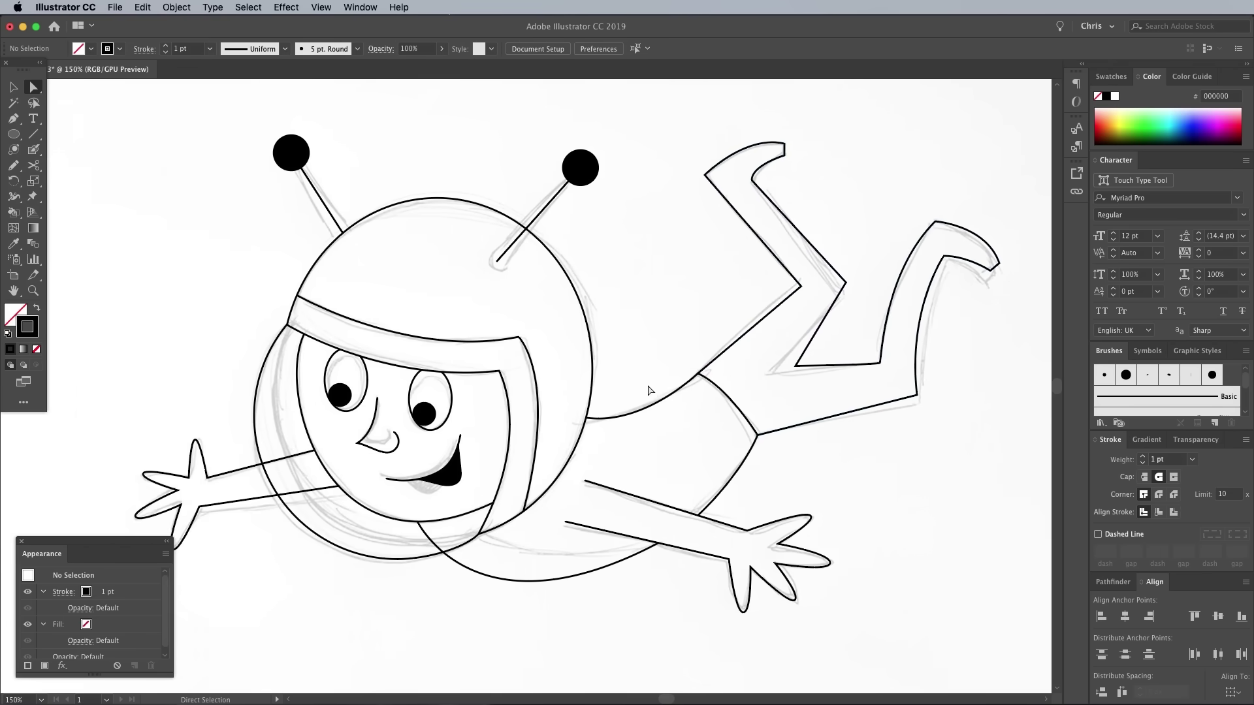
pyautogui.click(176, 8)
pyautogui.click(190, 93)
pyautogui.press('Delete')
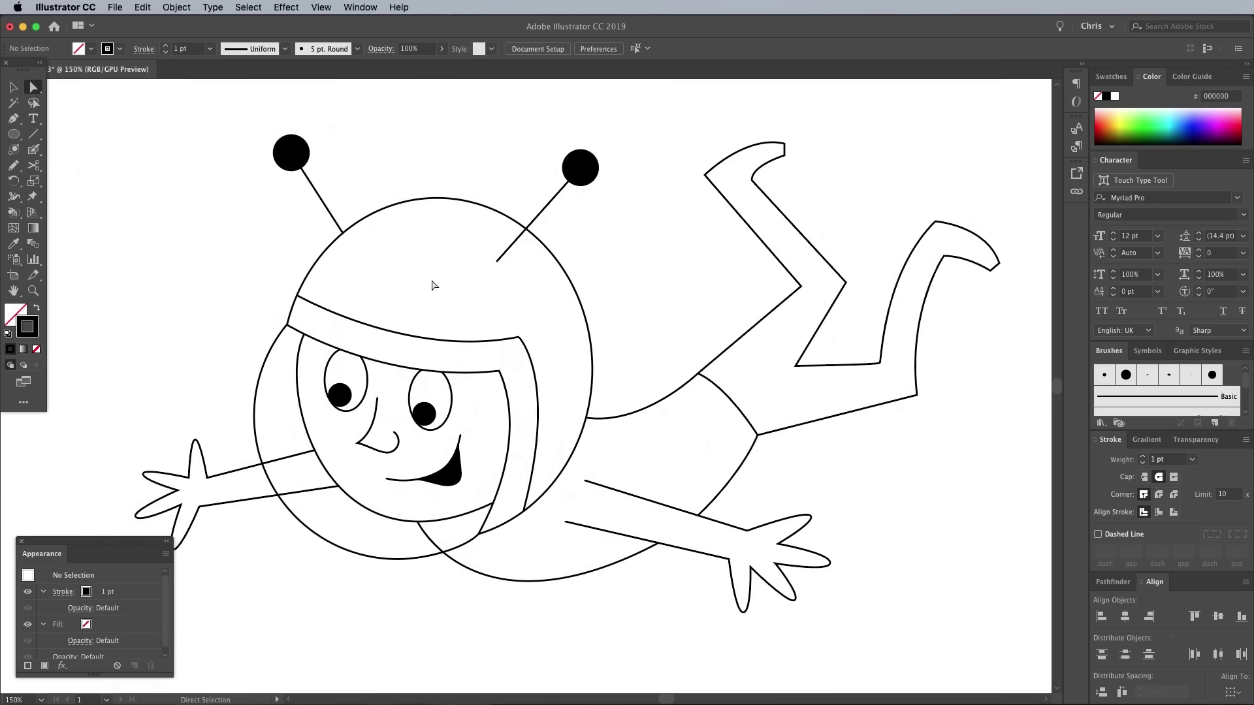
# - Widen both antenna stalks at their helmet ends with the Width tool so they taper towards the balls
pyautogui.moveTo(577, 364); pyautogui.dragTo(608, 369)
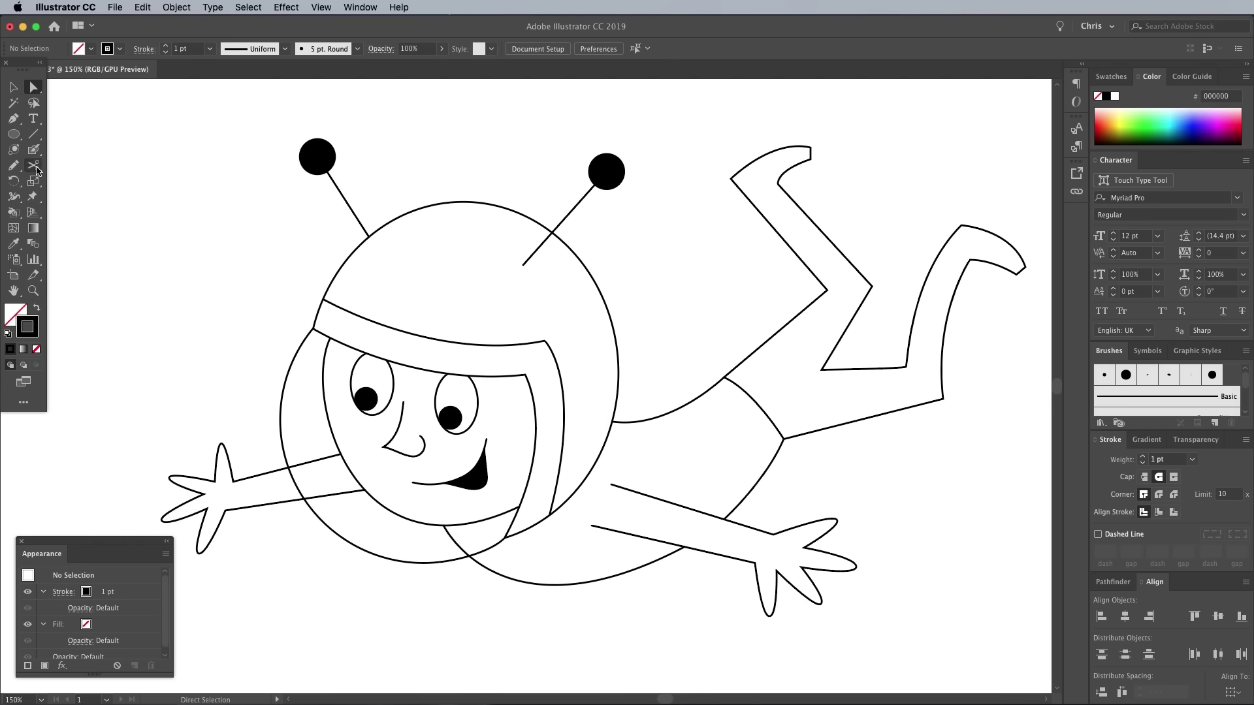
pyautogui.click(15, 199)
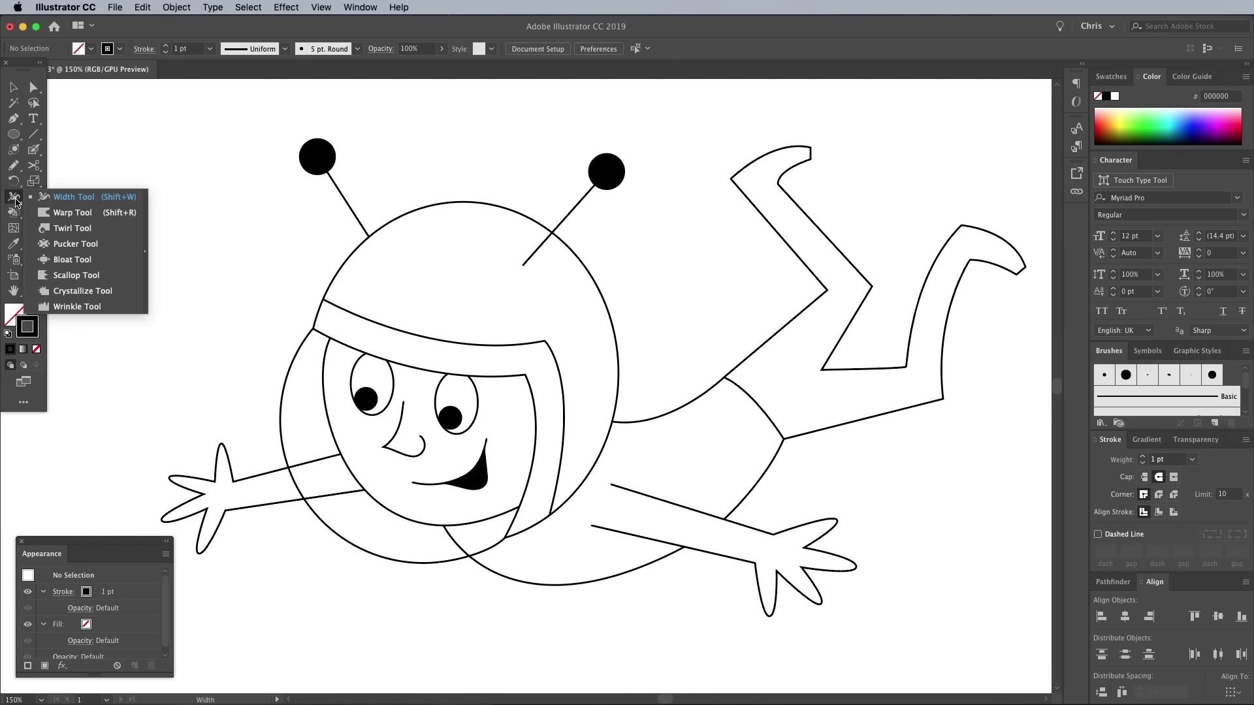
pyautogui.click(65, 204)
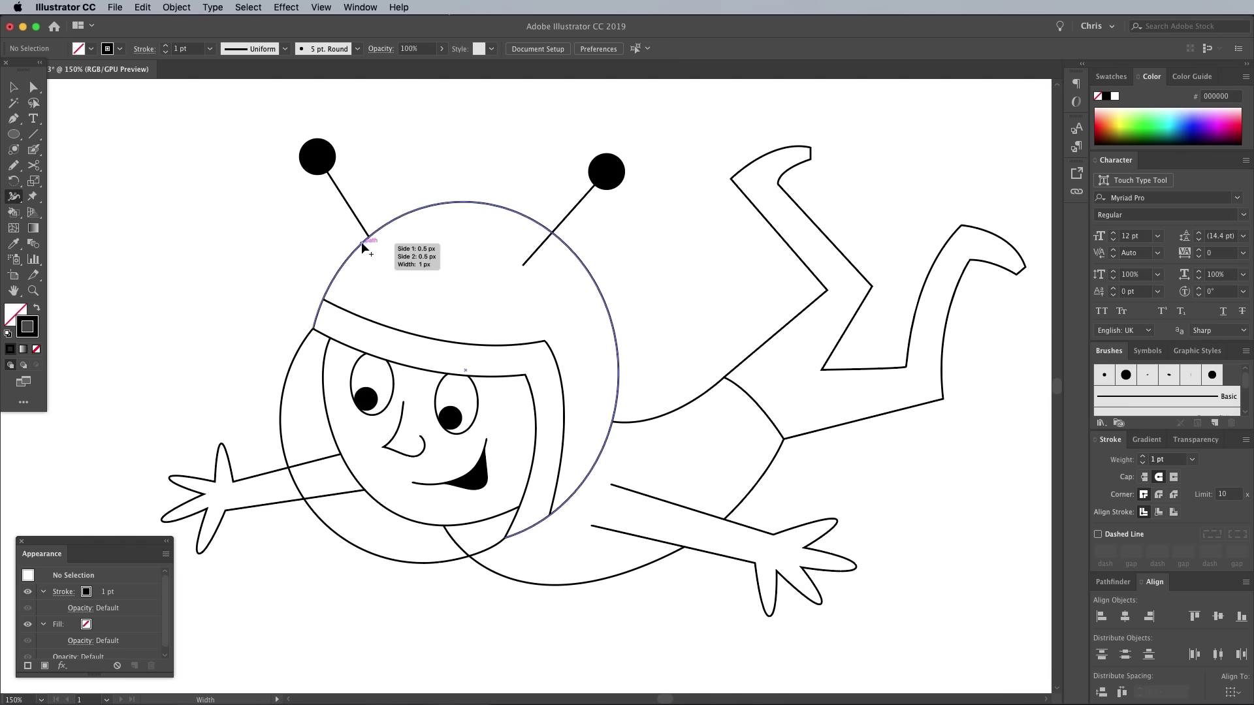
pyautogui.press('super+plus')
pyautogui.press('super+plus')
pyautogui.press('super+plus')
pyautogui.moveTo(269, 176); pyautogui.dragTo(610, 541)
pyautogui.moveTo(448, 355); pyautogui.dragTo(428, 371)
pyautogui.moveTo(812, 463); pyautogui.dragTo(653, 411)
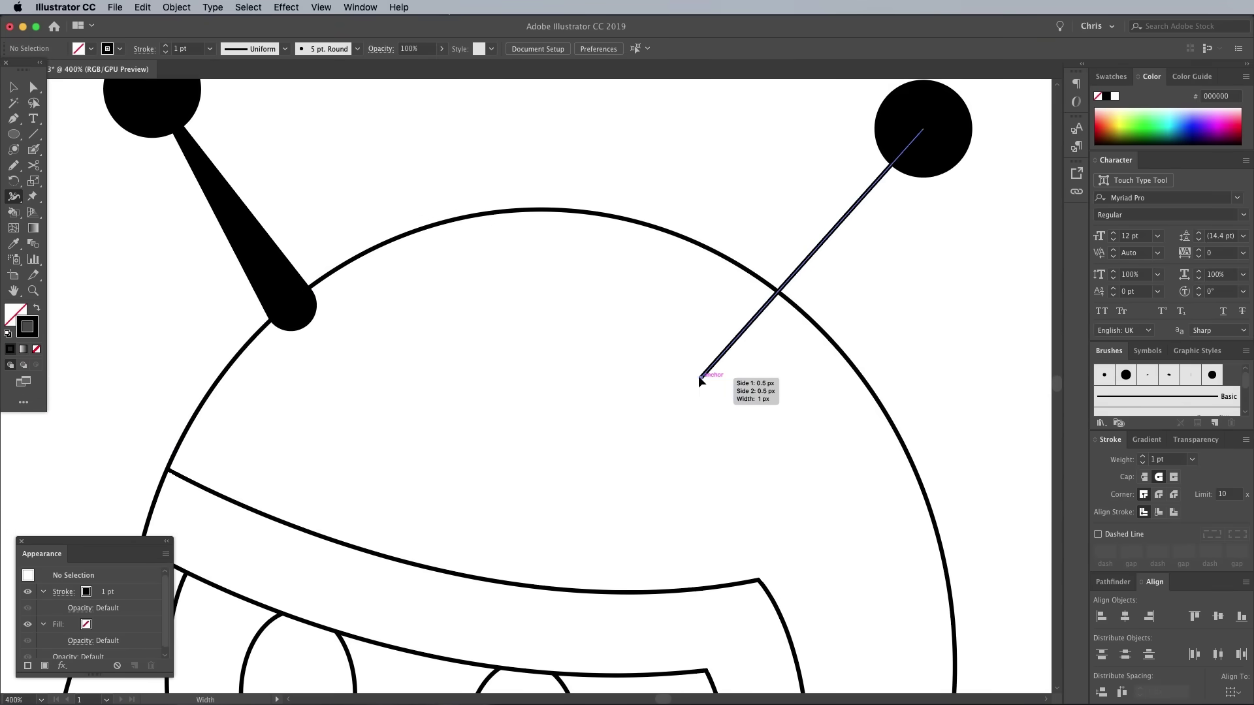
pyautogui.moveTo(700, 377); pyautogui.dragTo(672, 368)
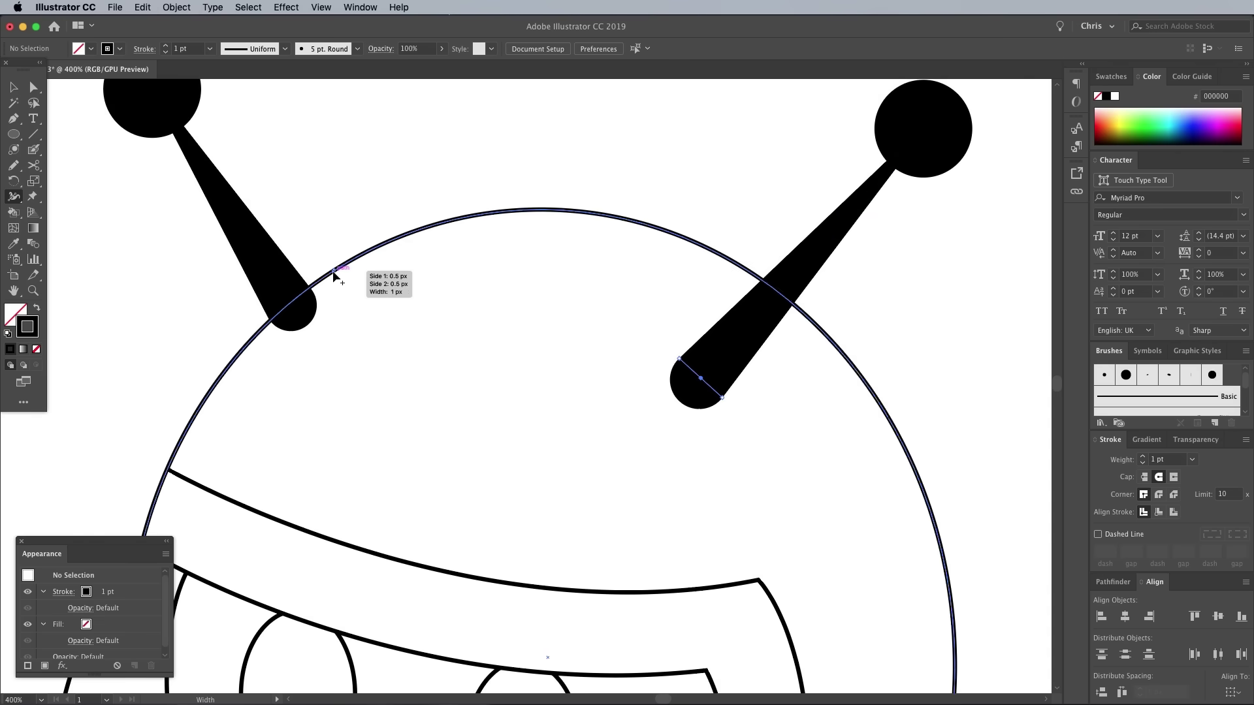
# - Thicken the helmet dome's outline beside the left antenna with the Width tool
pyautogui.moveTo(334, 276)
pyautogui.mouseDown()
pyautogui.moveTo(331, 255)
pyautogui.moveTo(335, 264)
pyautogui.mouseUp()
pyautogui.press('super+minus')
pyautogui.press('super+minus')
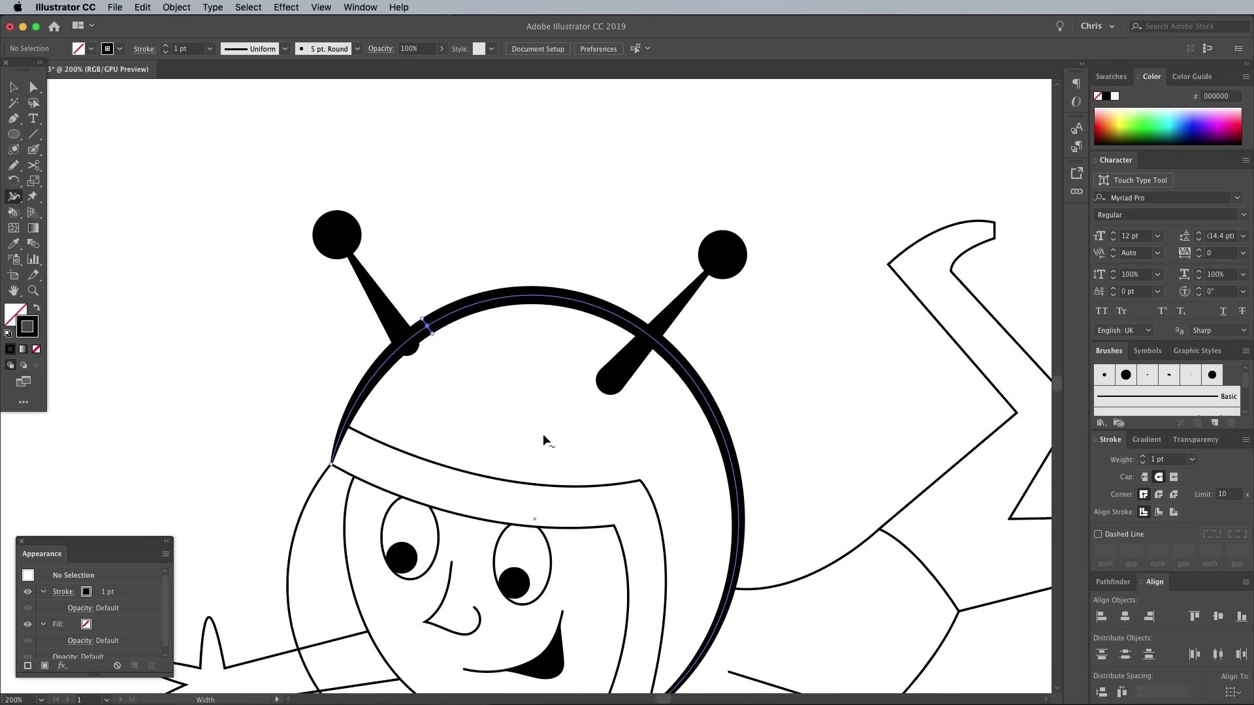
# - Thicken the visor rim with the Width tool at its left side, its right brow corner and its upper-left end
pyautogui.scroll(-5, 535, 459)
pyautogui.moveTo(292, 425); pyautogui.dragTo(295, 427)
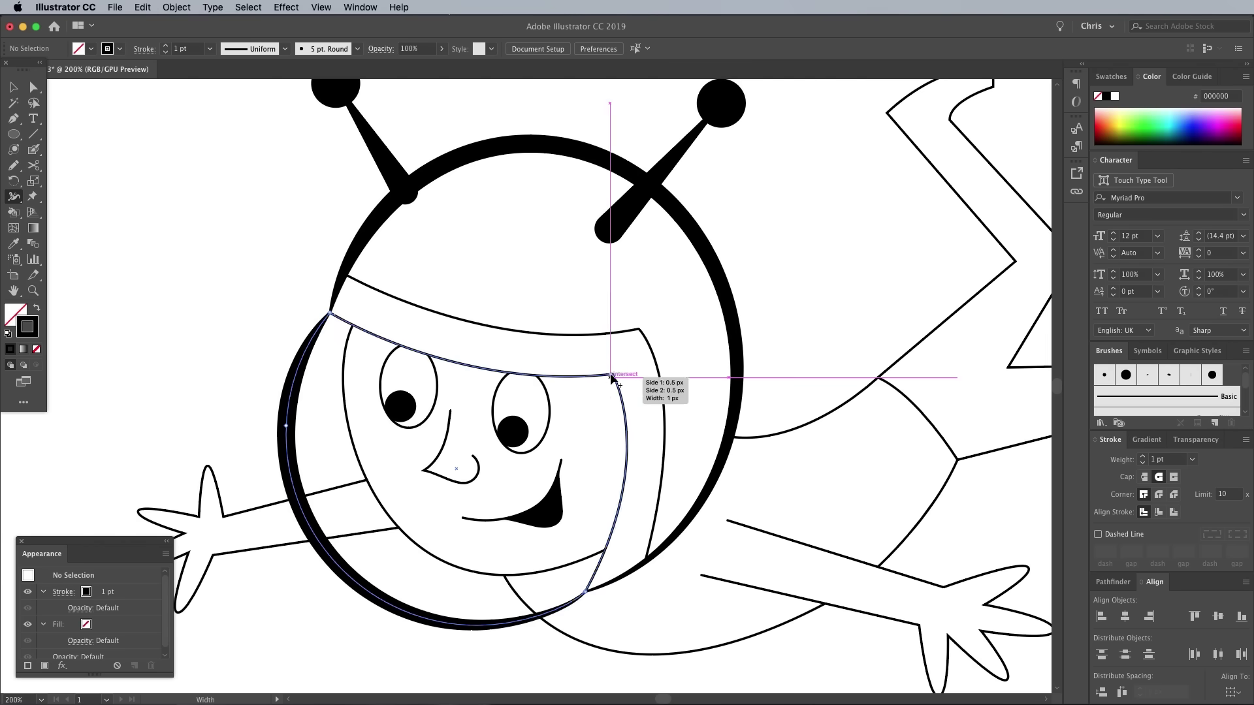
pyautogui.moveTo(612, 376); pyautogui.dragTo(610, 378)
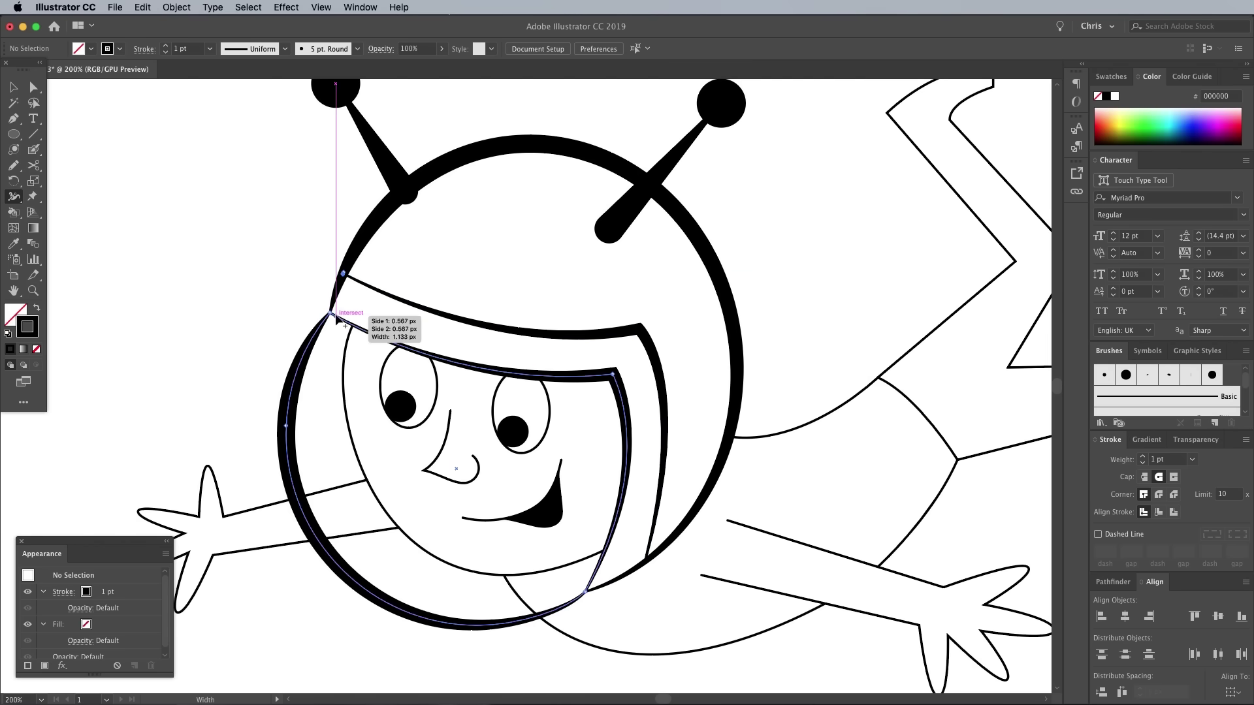
pyautogui.moveTo(332, 313); pyautogui.dragTo(332, 307)
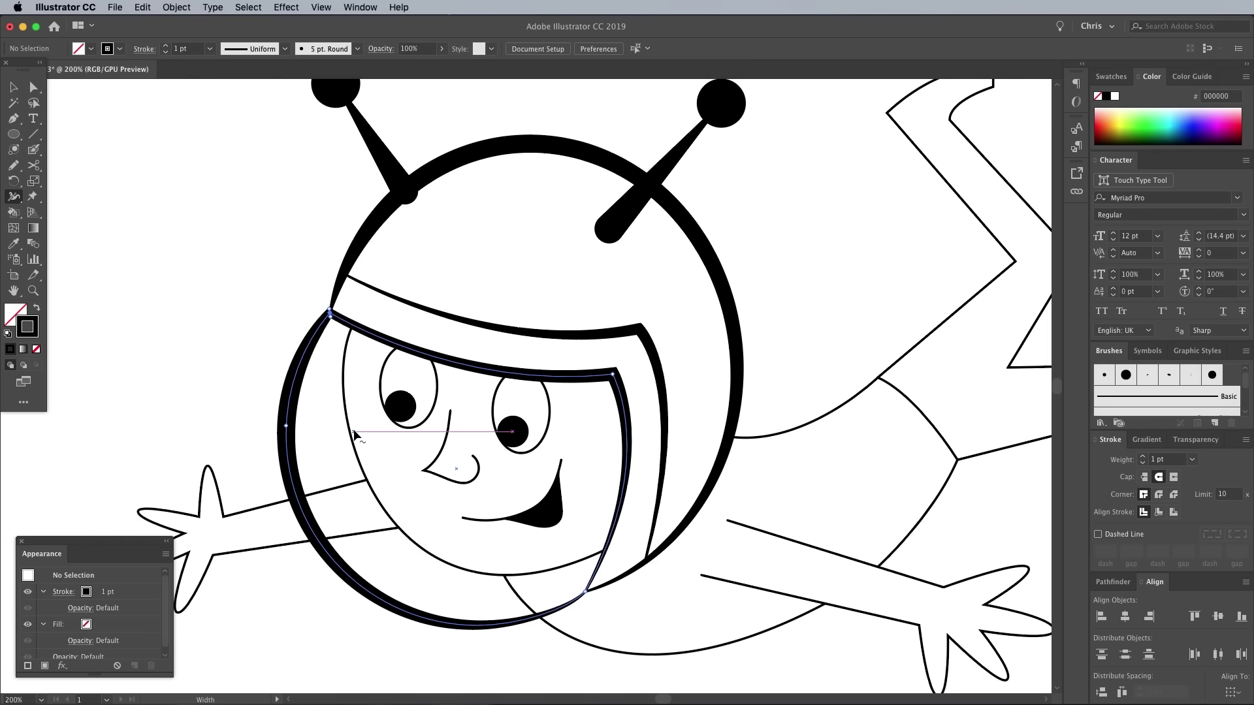
# - Vary the stroke widths of the face outline, both eyes, the nose corner and the smile's upper end
pyautogui.moveTo(352, 429); pyautogui.dragTo(360, 431)
pyautogui.moveTo(436, 377); pyautogui.dragTo(441, 379)
pyautogui.moveTo(549, 406); pyautogui.dragTo(555, 408)
pyautogui.moveTo(424, 470); pyautogui.dragTo(418, 471)
pyautogui.moveTo(561, 461); pyautogui.dragTo(570, 463)
# - Thicken the left arm's lines where they meet the helmet and the outlines of its fingertips
pyautogui.moveTo(378, 527); pyautogui.dragTo(480, 428)
pyautogui.moveTo(469, 383); pyautogui.dragTo(469, 388)
pyautogui.moveTo(501, 431); pyautogui.dragTo(501, 436)
pyautogui.moveTo(310, 369); pyautogui.dragTo(305, 372)
pyautogui.moveTo(241, 413); pyautogui.dragTo(237, 409)
pyautogui.moveTo(231, 471); pyautogui.dragTo(232, 477)
pyautogui.moveTo(281, 516); pyautogui.dragTo(280, 520)
# - Thicken the right arm's outline at the wrist corners and around the fingertips with the Width tool
pyautogui.moveTo(619, 504)
pyautogui.mouseDown()
pyautogui.moveTo(416, 461)
pyautogui.moveTo(425, 437)
pyautogui.mouseUp()
pyautogui.moveTo(817, 485); pyautogui.dragTo(820, 491)
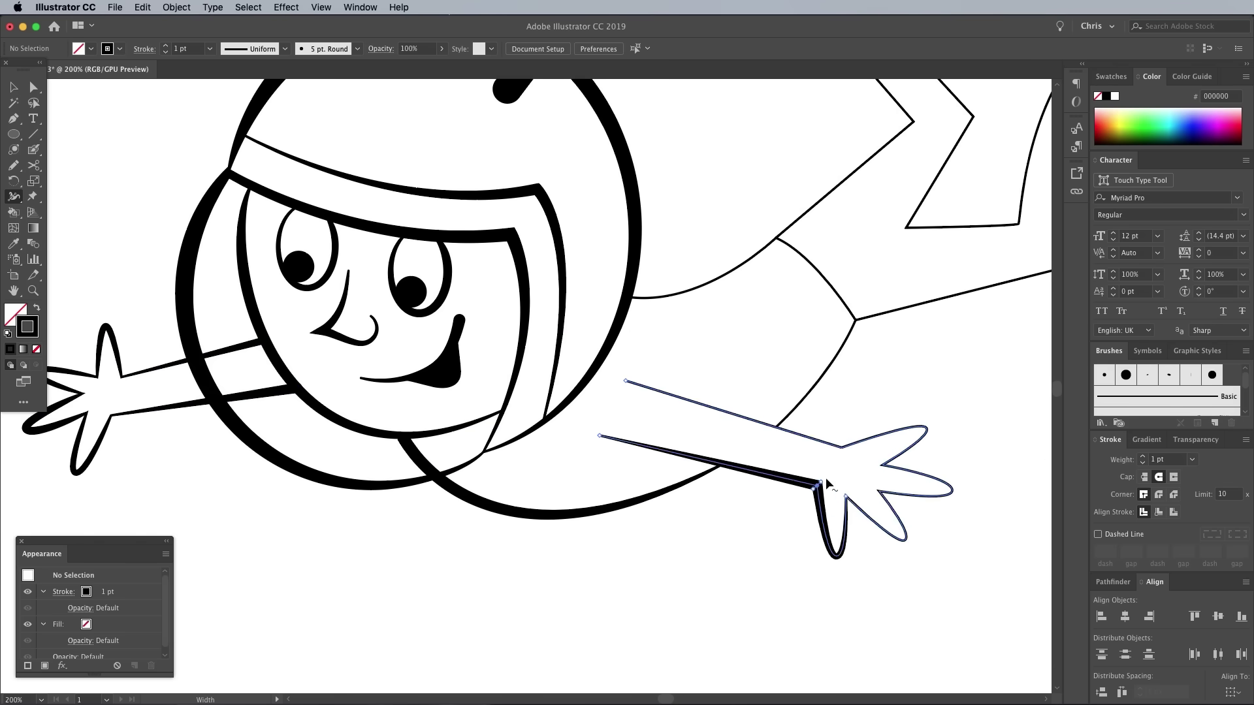
pyautogui.moveTo(842, 448); pyautogui.dragTo(843, 452)
pyautogui.moveTo(952, 489); pyautogui.dragTo(950, 491)
pyautogui.moveTo(905, 539); pyautogui.dragTo(901, 546)
# - Thicken the trouser lines at the waist corners and the back line where it meets the helmet with the Width tool
pyautogui.moveTo(849, 322); pyautogui.dragTo(799, 295)
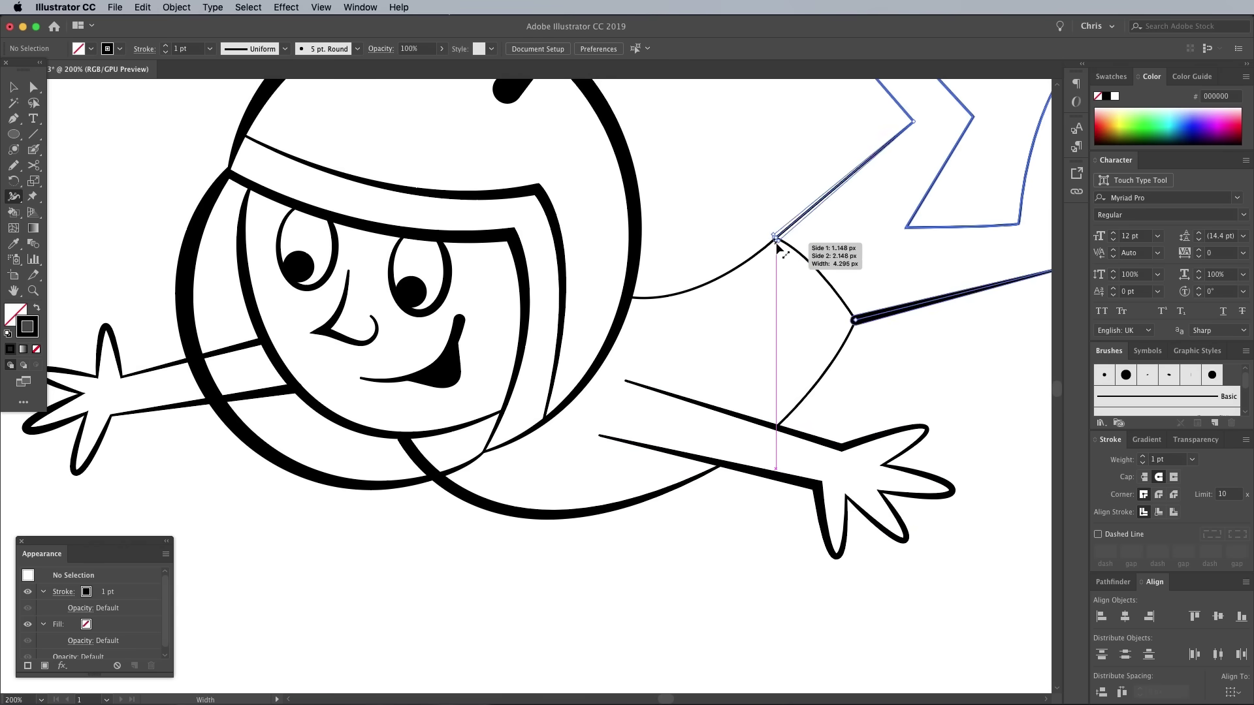
pyautogui.moveTo(776, 239); pyautogui.dragTo(780, 244)
pyautogui.moveTo(627, 298); pyautogui.dragTo(625, 303)
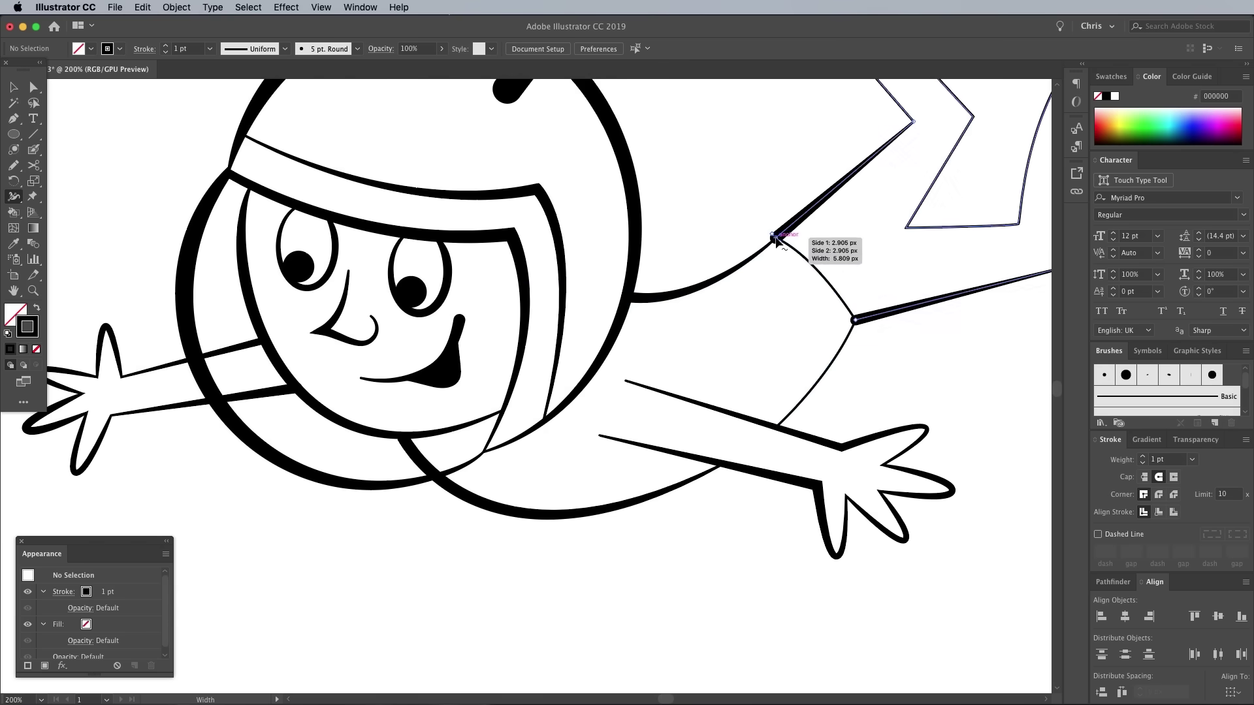
# - Move the trouser line ends away from the waist and thicken the torso outline at both waist corners with the Width tool
pyautogui.press('super+=')
pyautogui.moveTo(855, 163); pyautogui.dragTo(319, 434)
pyautogui.press('a')
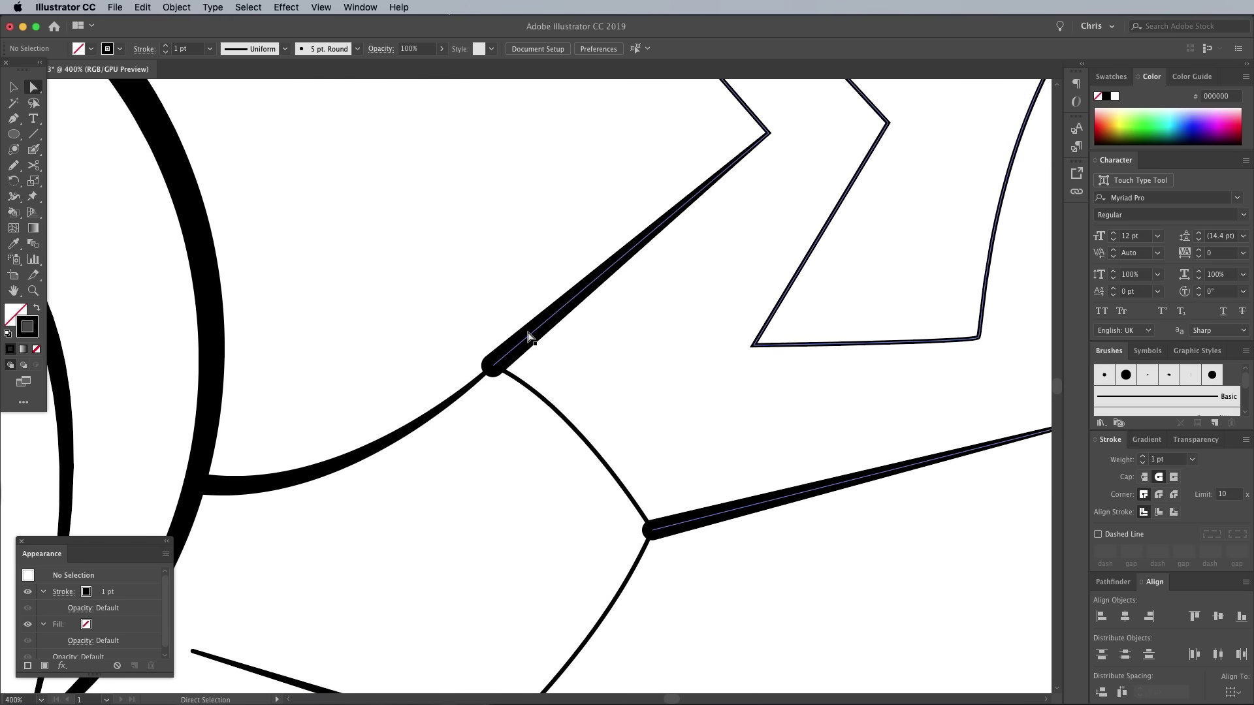
pyautogui.moveTo(493, 366); pyautogui.dragTo(527, 341)
pyautogui.moveTo(651, 530); pyautogui.dragTo(676, 525)
pyautogui.click(13, 196)
pyautogui.moveTo(494, 363); pyautogui.dragTo(500, 368)
pyautogui.moveTo(652, 531); pyautogui.dragTo(639, 519)
pyautogui.moveTo(493, 366); pyautogui.dragTo(493, 367)
# - Move the trouser line ends back onto the waist corners and adjust the stroke width at the upper corner
pyautogui.click(33, 87)
pyautogui.click(314, 248)
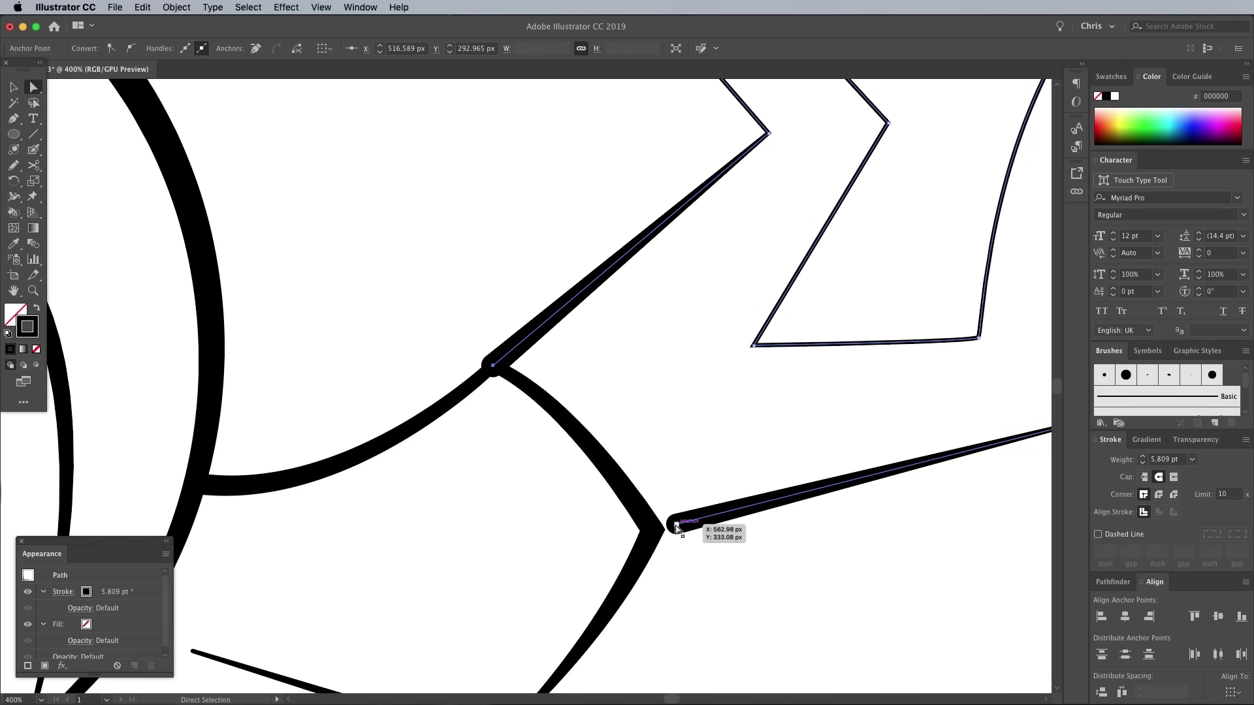
pyautogui.moveTo(675, 524); pyautogui.dragTo(651, 529)
pyautogui.hotkey('shift', 'w')
pyautogui.moveTo(494, 370); pyautogui.dragTo(499, 364)
pyautogui.press('super+shift+a')
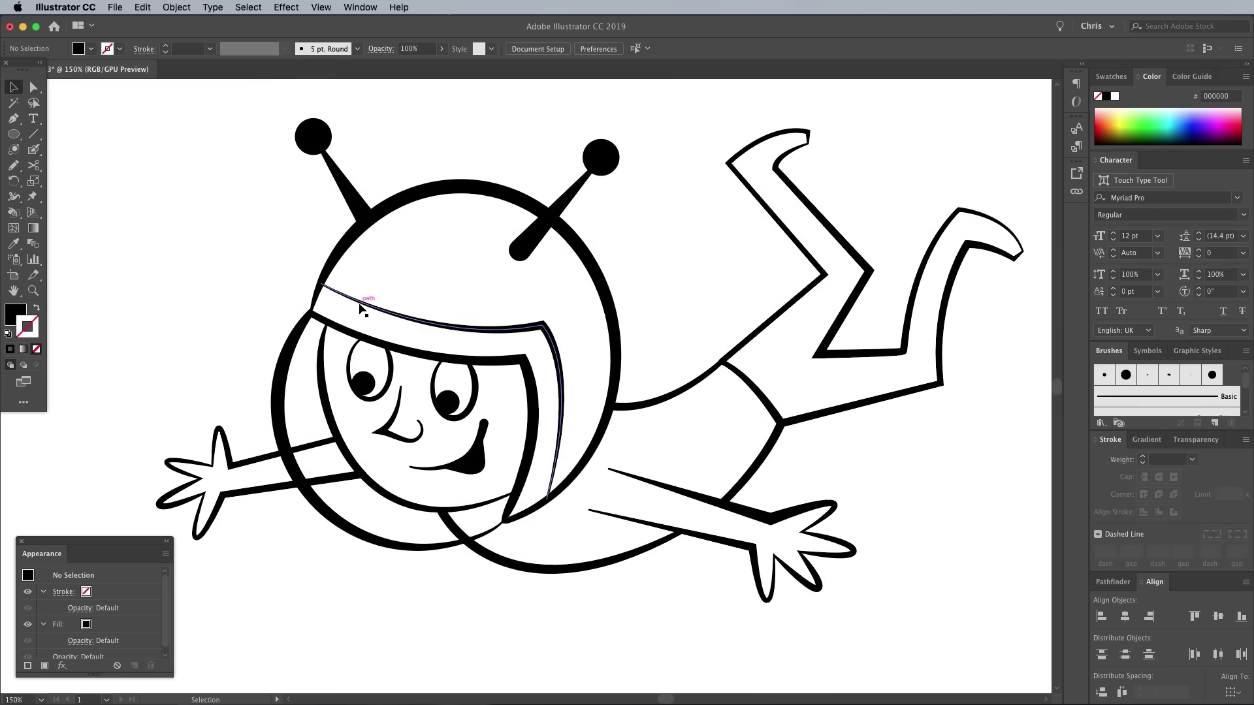
# - Expand the appearance of the whole line drawing and merge it with the Unite pathfinder
pyautogui.press('super+minus')
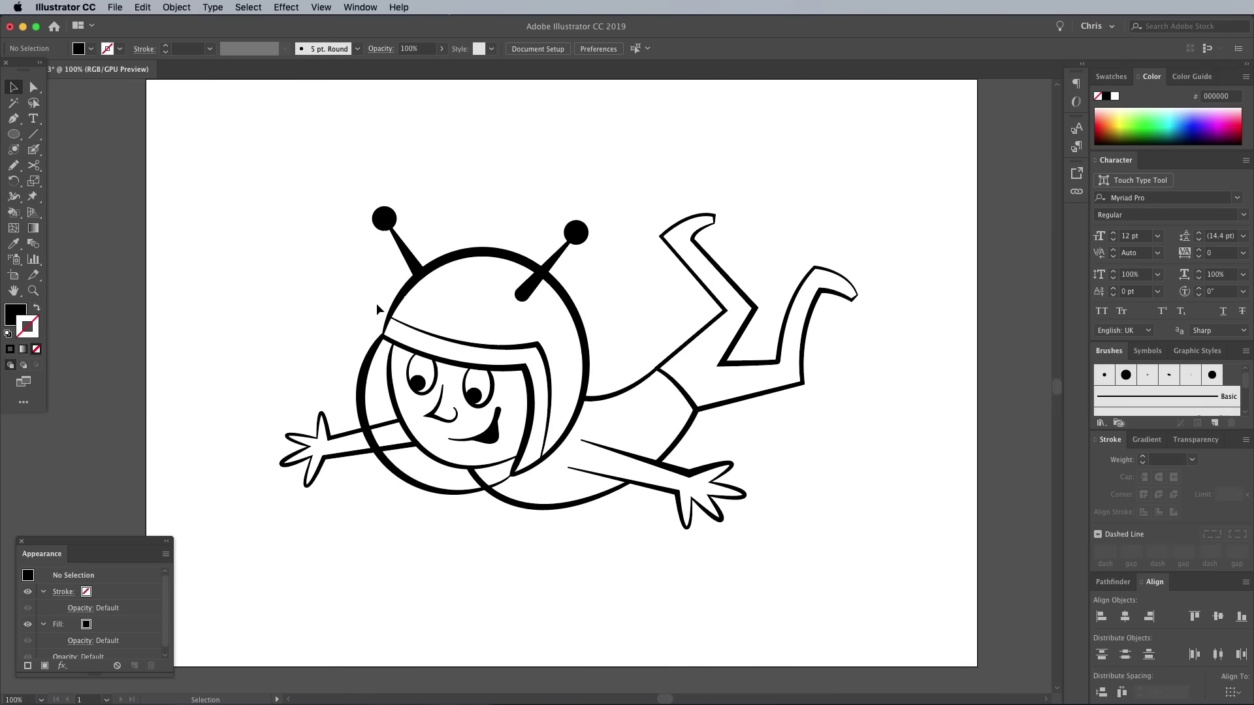
pyautogui.moveTo(246, 172); pyautogui.dragTo(762, 539)
pyautogui.click(177, 7)
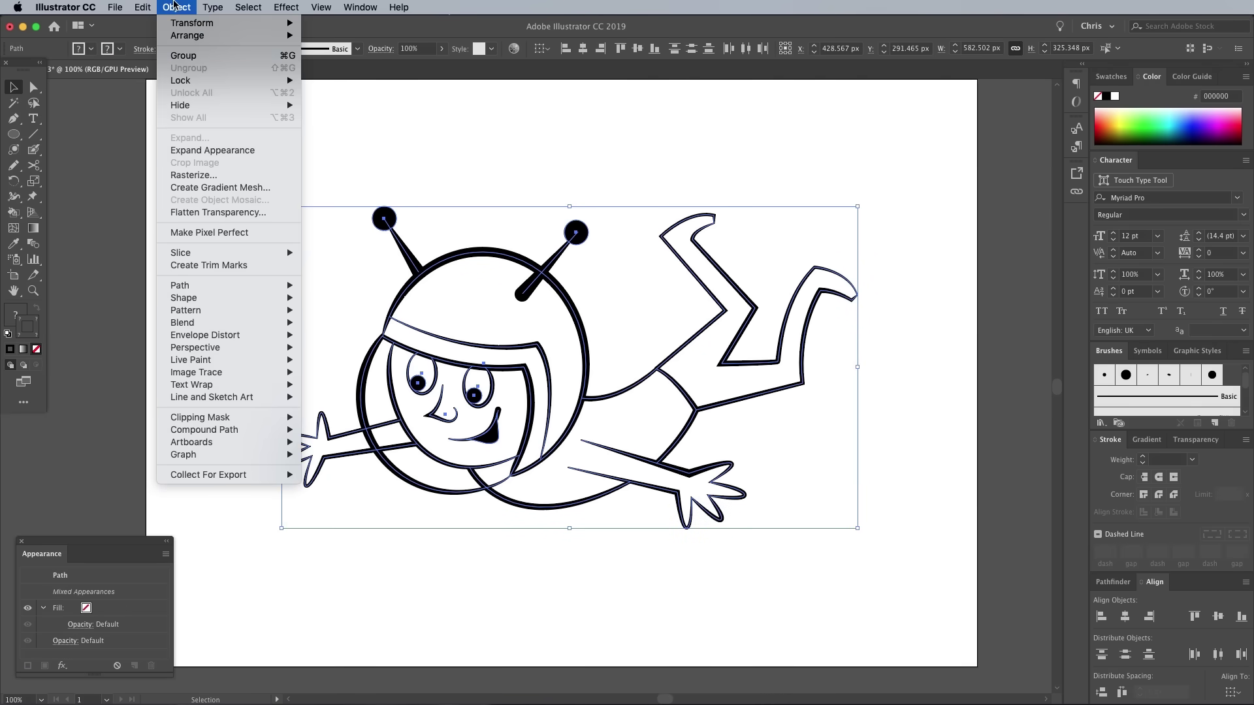
pyautogui.click(205, 149)
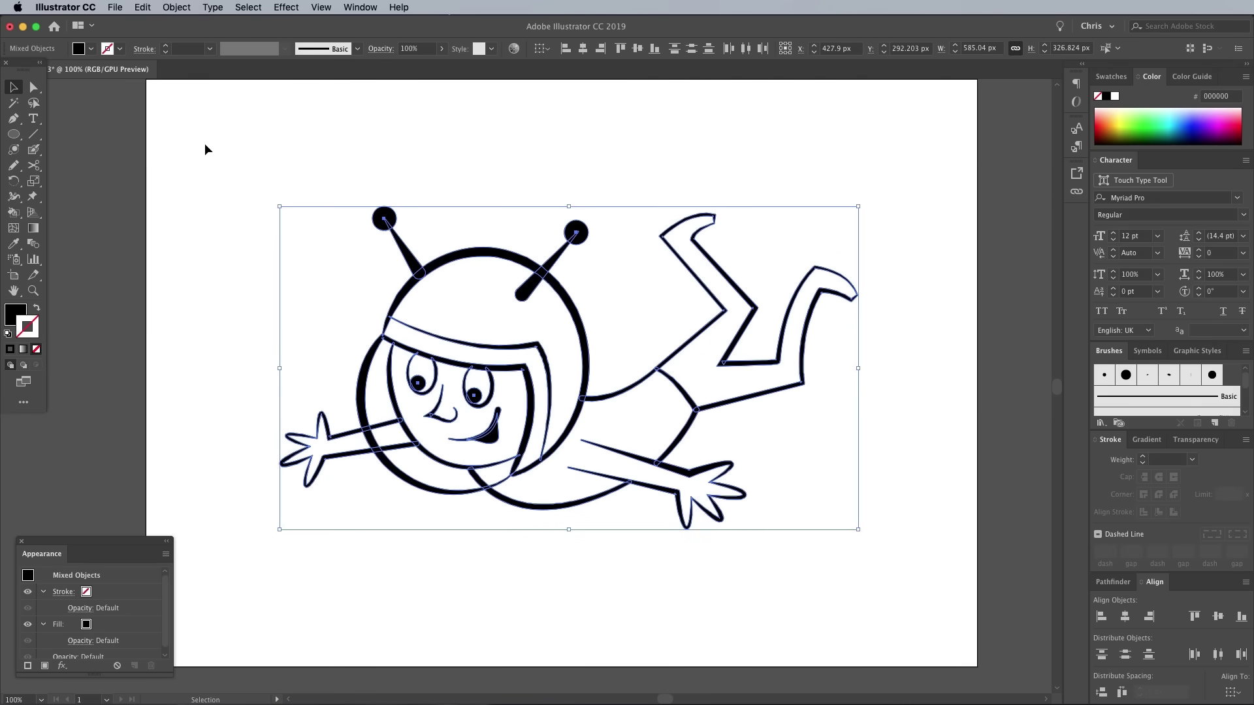
pyautogui.click(1102, 587)
pyautogui.click(1101, 659)
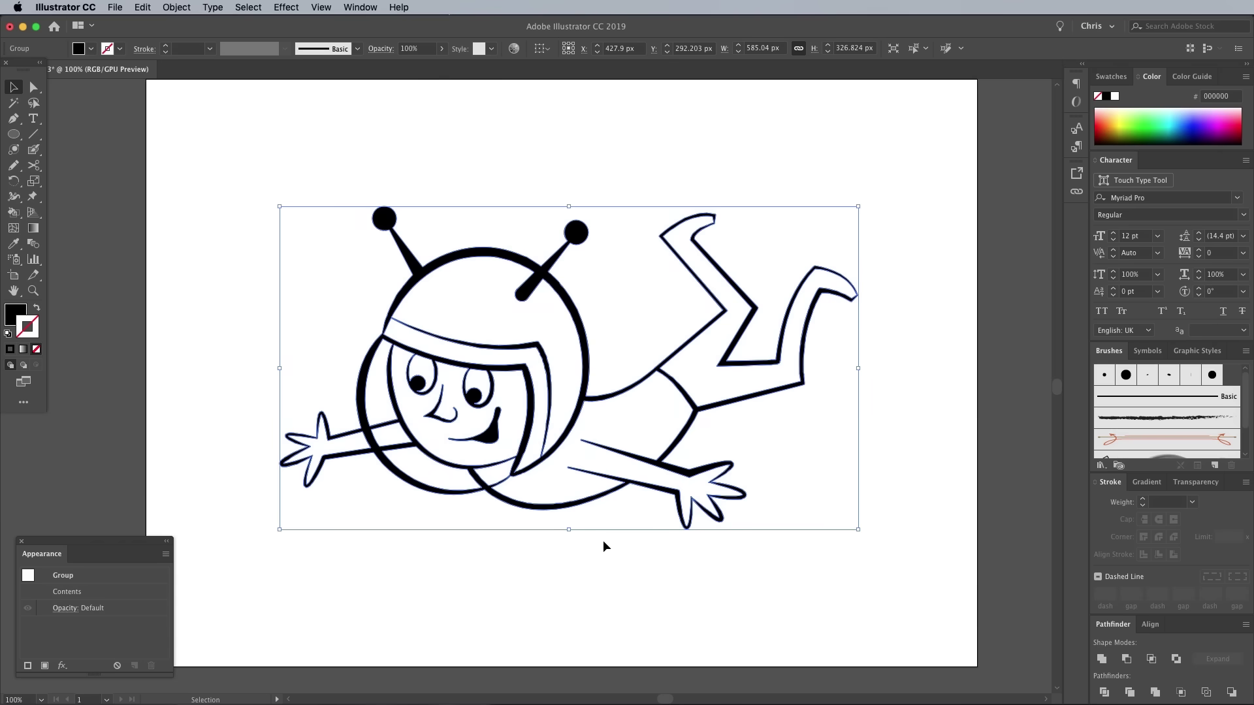
# - Fill the helmet dome, the torso and the arms with red dd3528 using the Live Paint Bucket
pyautogui.click(14, 216)
pyautogui.click(67, 233)
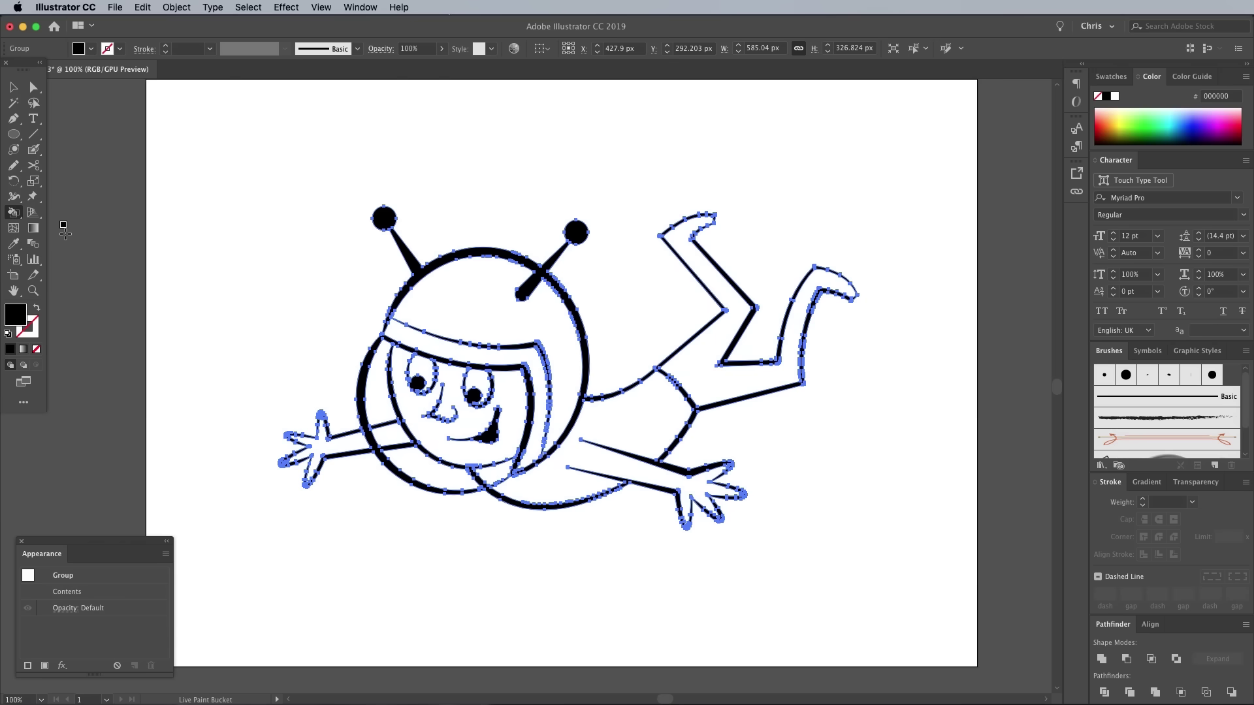
pyautogui.click(483, 324)
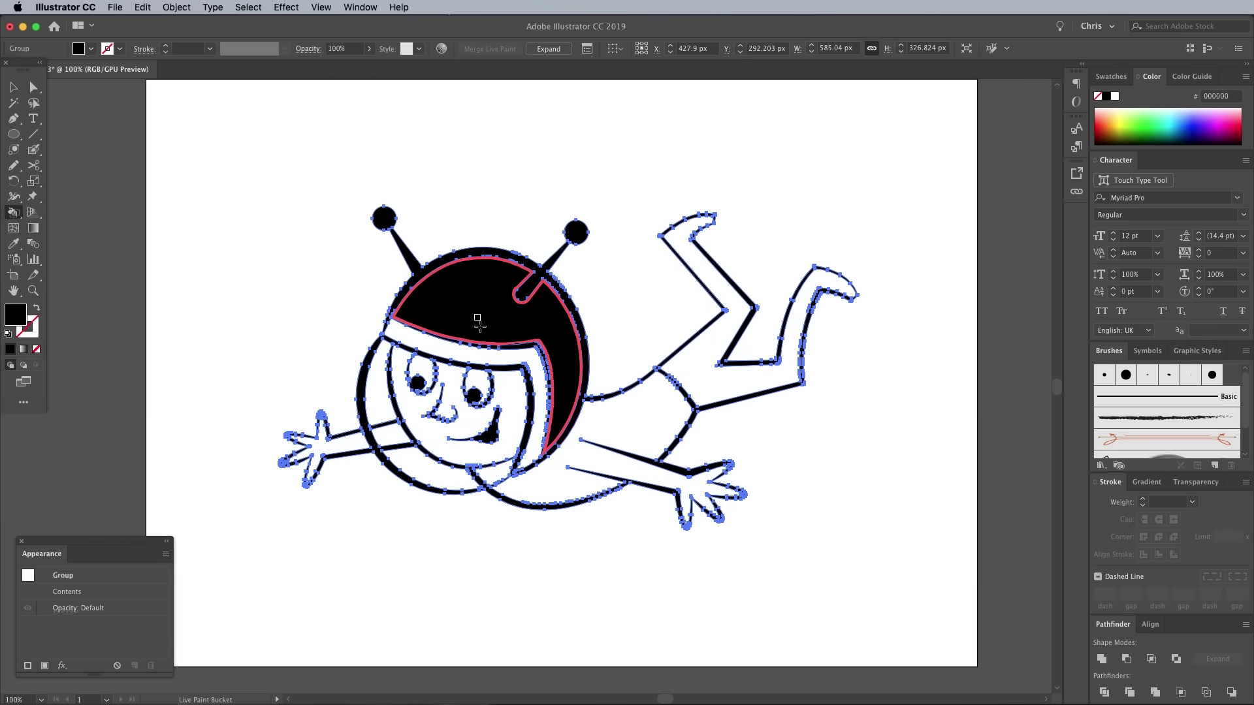
pyautogui.press('super+z')
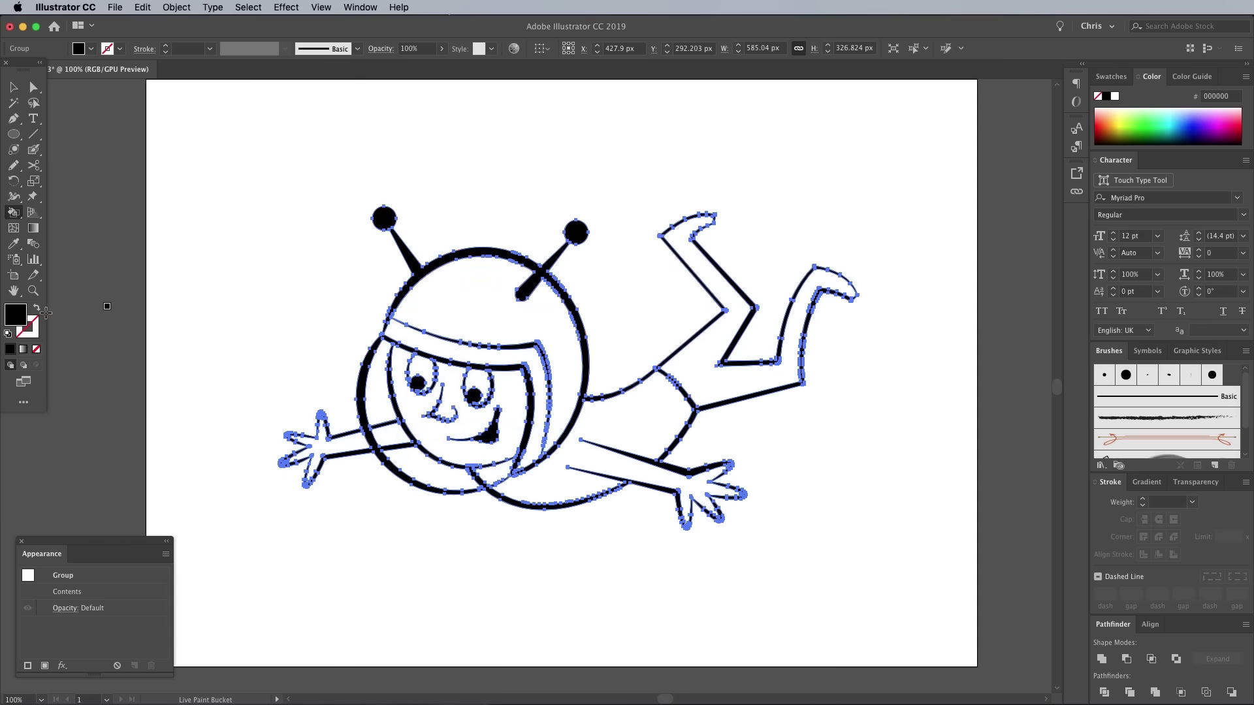
pyautogui.doubleClick(17, 316)
pyautogui.moveTo(511, 343); pyautogui.dragTo(512, 353)
pyautogui.moveTo(468, 219); pyautogui.dragTo(472, 210)
pyautogui.moveTo(523, 356); pyautogui.dragTo(522, 353)
pyautogui.click(636, 197)
pyautogui.click(473, 295)
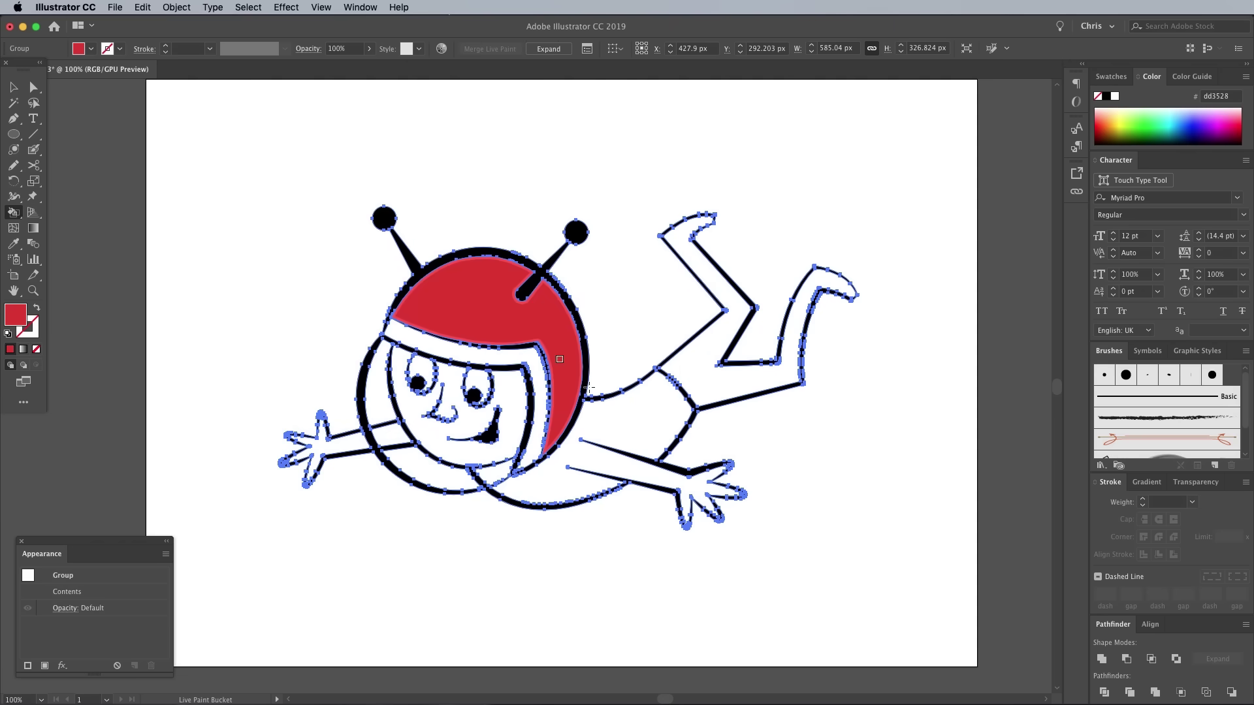
pyautogui.click(625, 421)
pyautogui.click(368, 435)
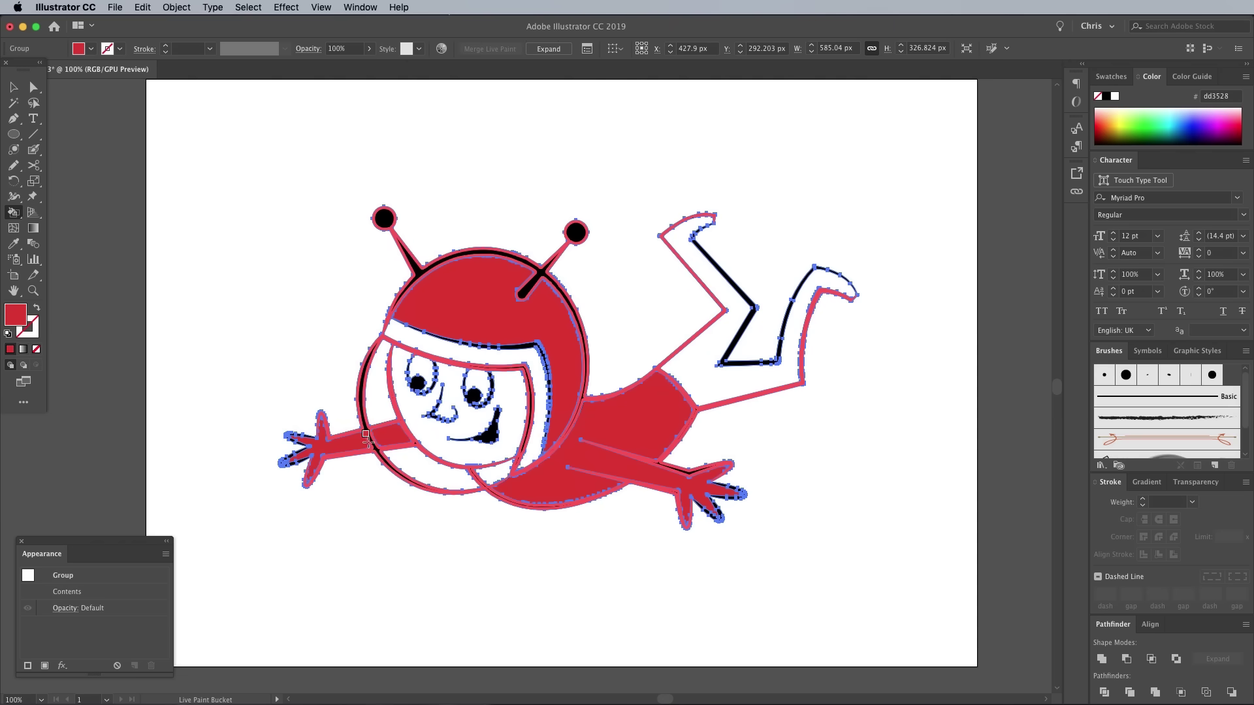
# - Set the paint colour to blue 2aa5db and fill the visor rim and the legs
pyautogui.doubleClick(12, 324)
pyautogui.moveTo(512, 305); pyautogui.dragTo(514, 265)
pyautogui.click(634, 196)
pyautogui.click(537, 360)
pyautogui.click(696, 374)
# - Set the paint colour to pale yellow edeab7 and fill the face
pyautogui.doubleClick(20, 317)
pyautogui.write('d8d02b')
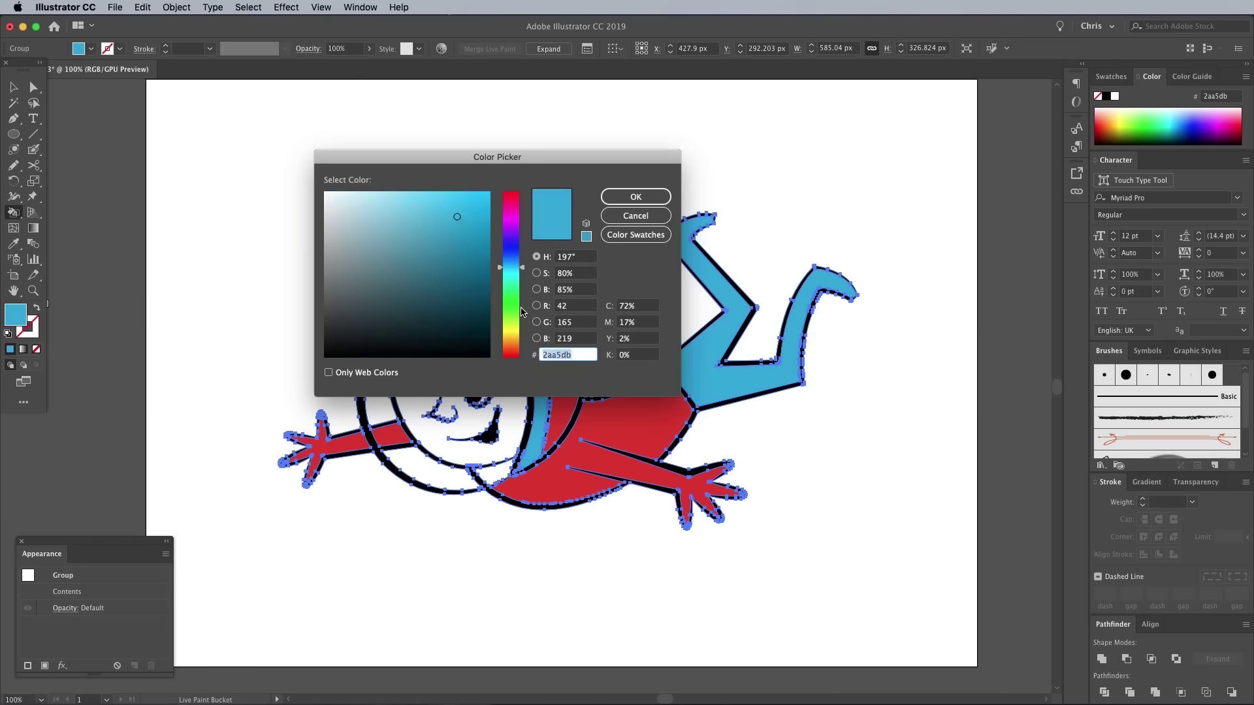
pyautogui.click(635, 197)
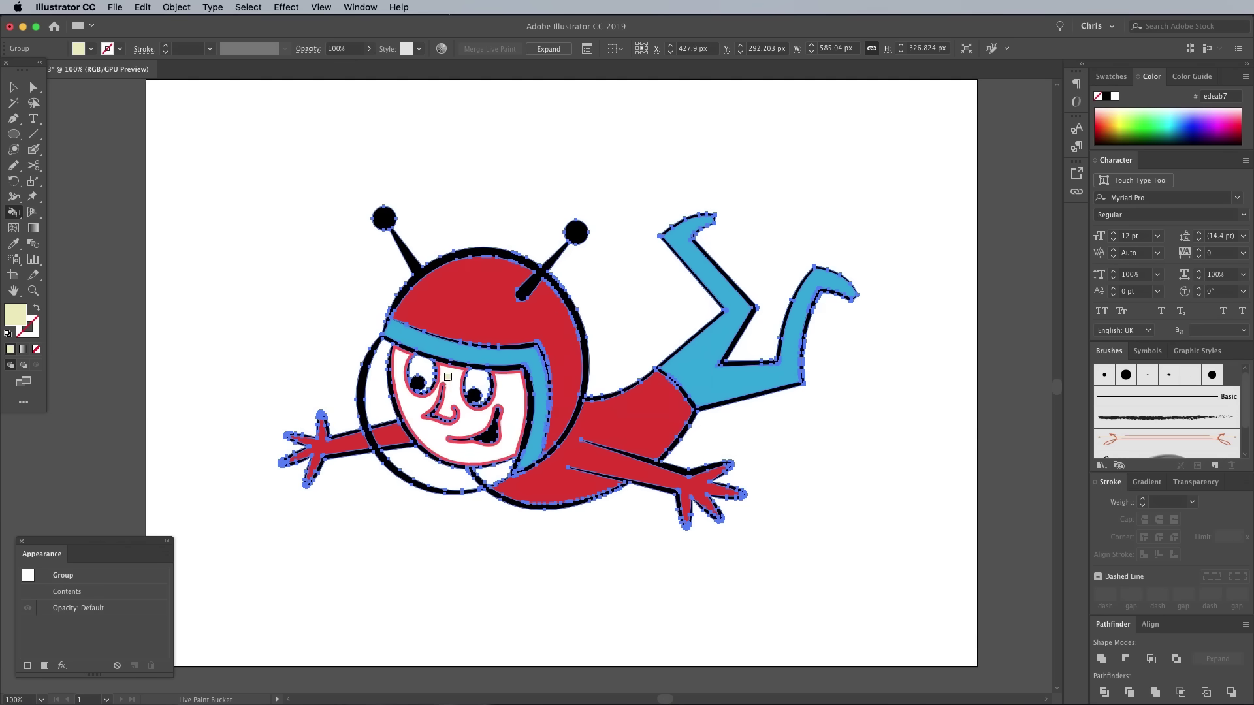
pyautogui.click(448, 378)
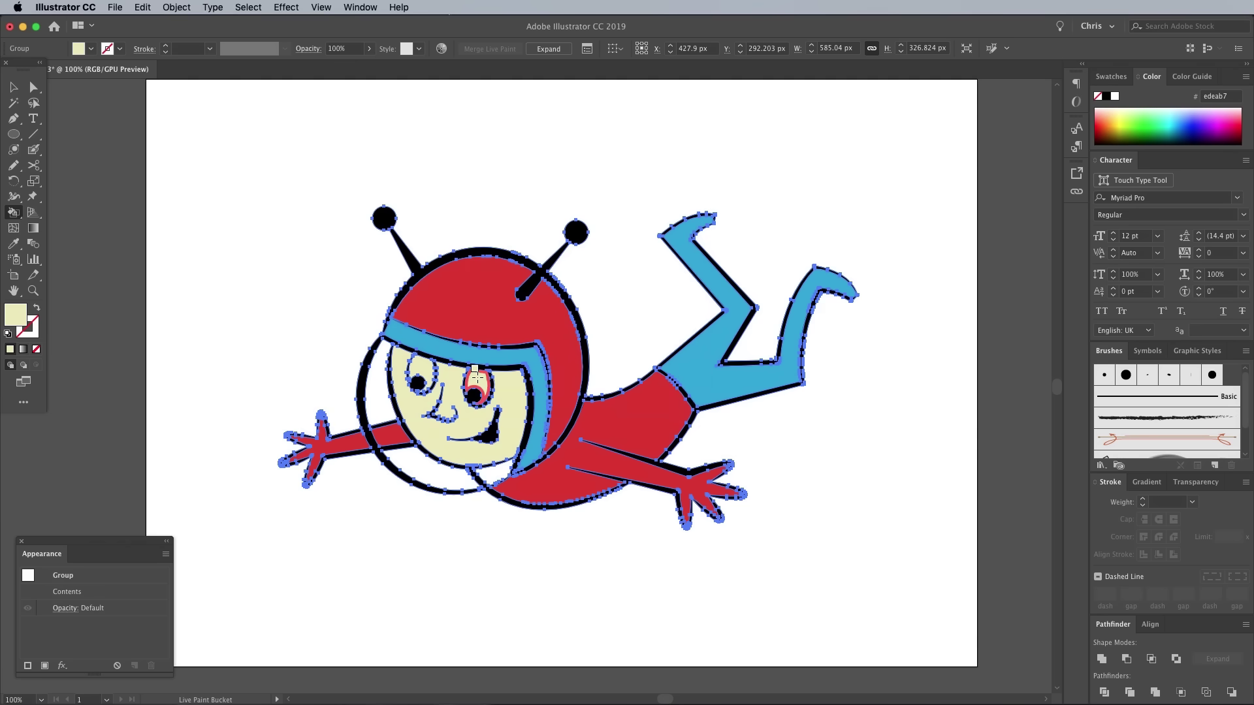
# - Sample the suit's red and fill the small chest area below the chin inside the helmet ring
pyautogui.press('super+shift+a')
pyautogui.press('i')
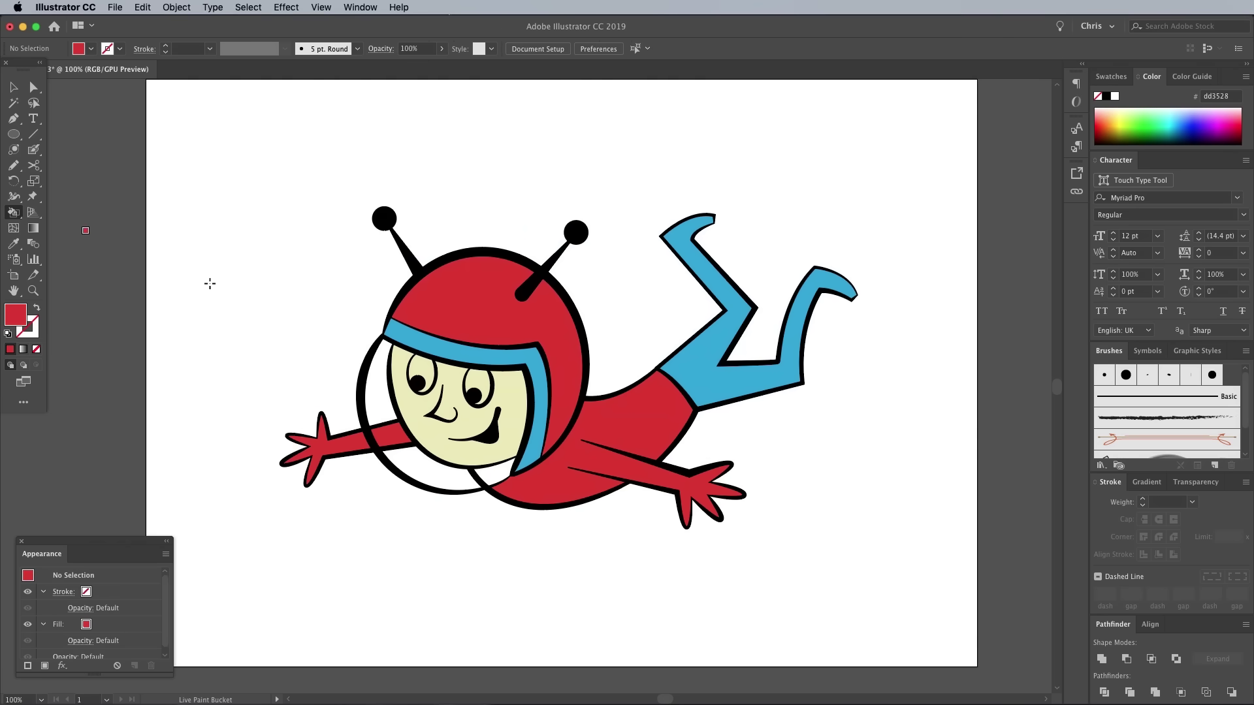
pyautogui.press('v')
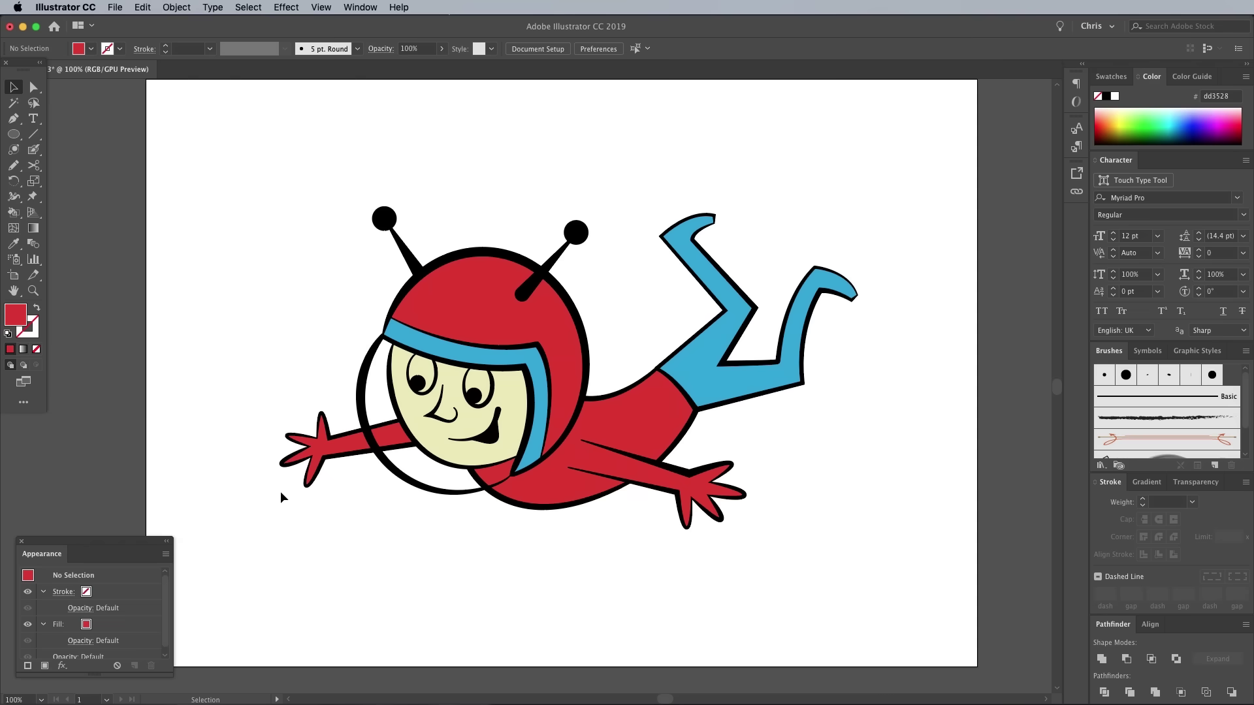
# - Open the second file in the Distressed-Vector-Halftone-Patterns folder on the desktop, Distressed-Vector-Halftone-Patterns.ai
pyautogui.press('F11')
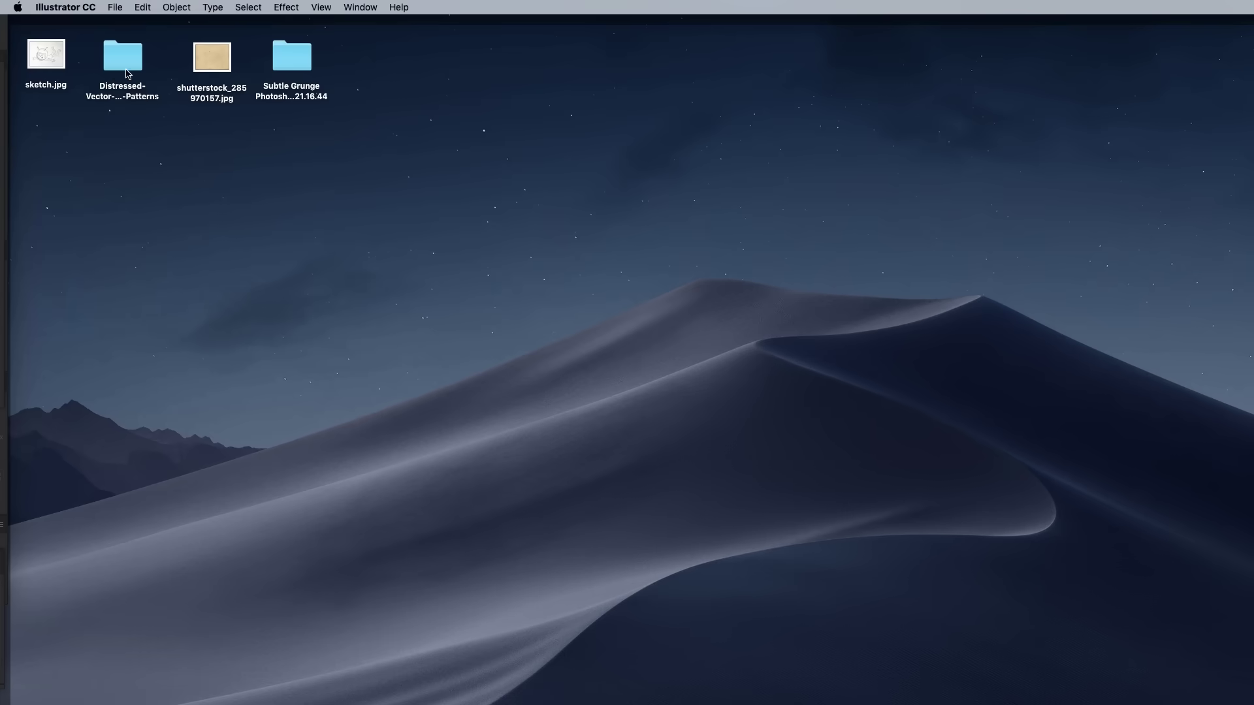
pyautogui.click(128, 72)
pyautogui.doubleClick(127, 72)
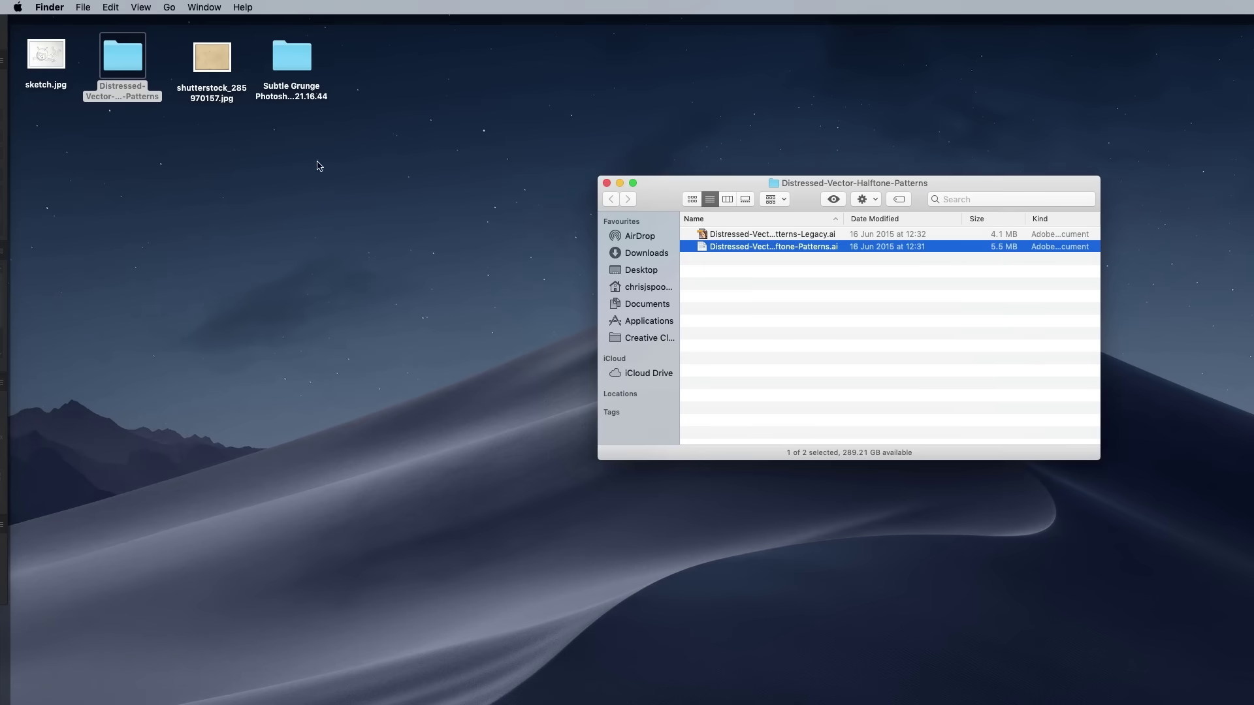
pyautogui.doubleClick(733, 246)
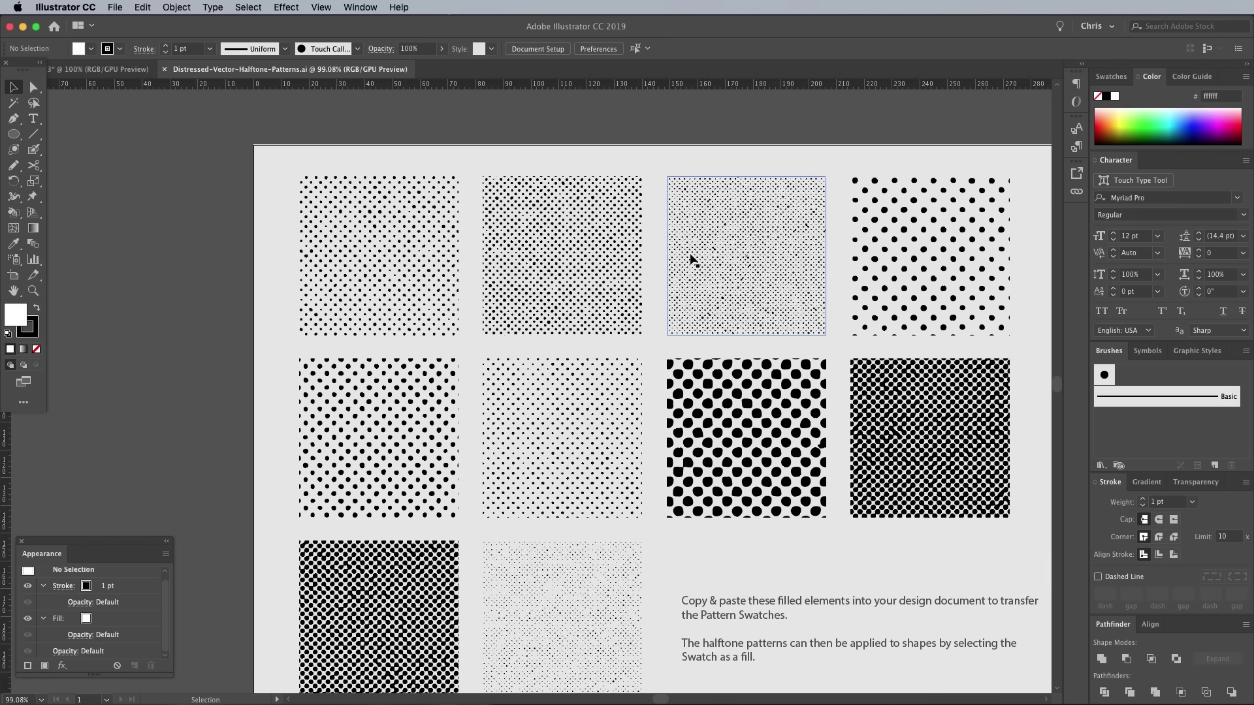
# - Copy all the halftone samples, close their document and paste them into the character drawing
pyautogui.moveTo(247, 189); pyautogui.dragTo(960, 668)
pyautogui.press('a')
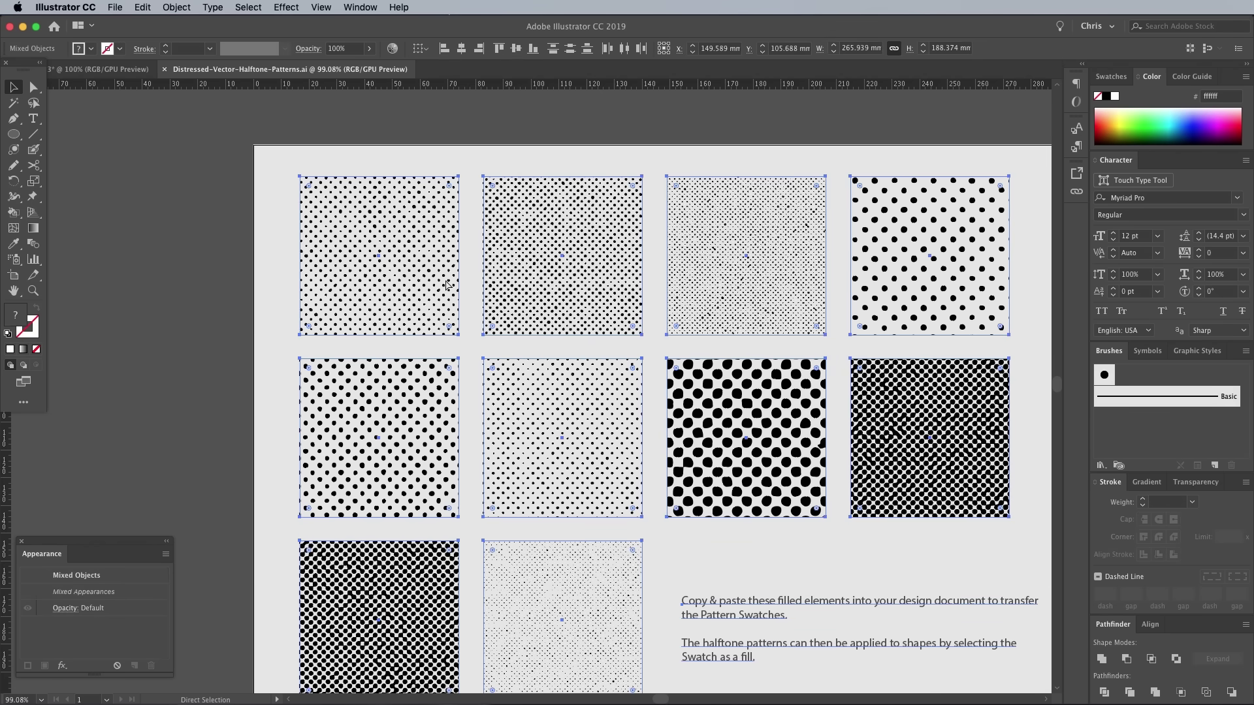
pyautogui.press('v')
pyautogui.click(165, 70)
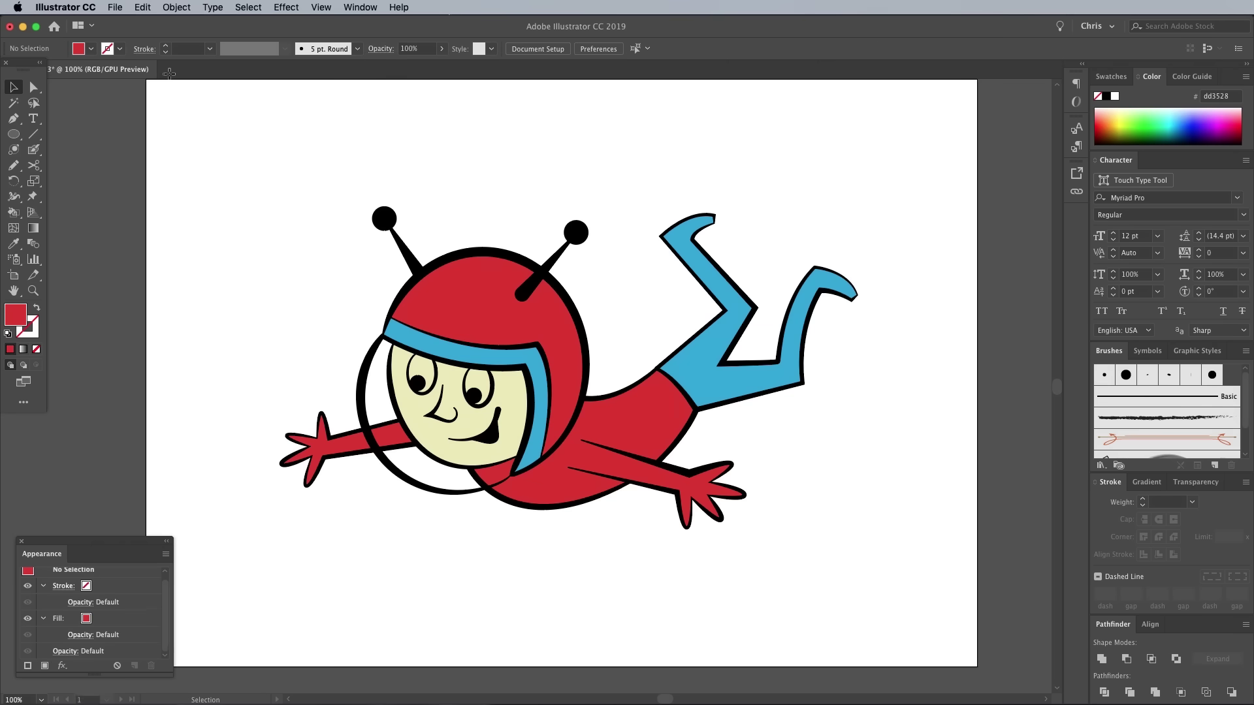
pyautogui.press('cmd+v')
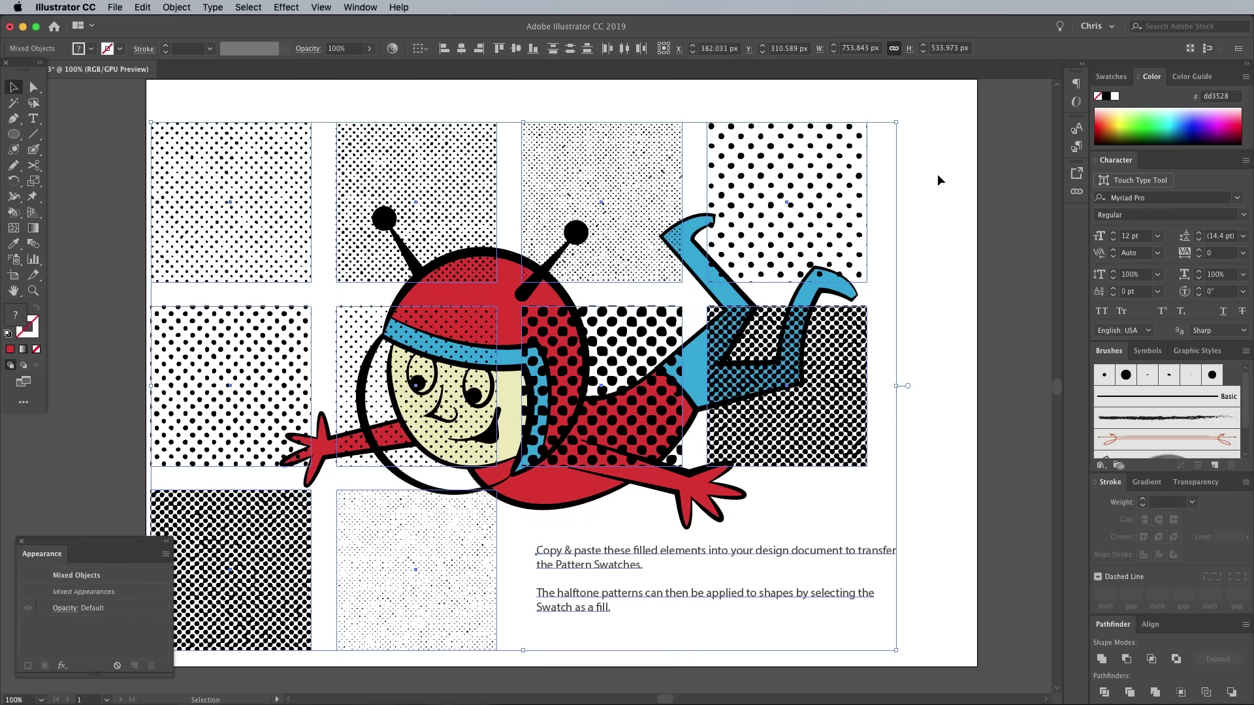
# - Enlarge the swatch list to show the imported halftone patterns, and delete the pasted samples from the artboard
pyautogui.click(1110, 76)
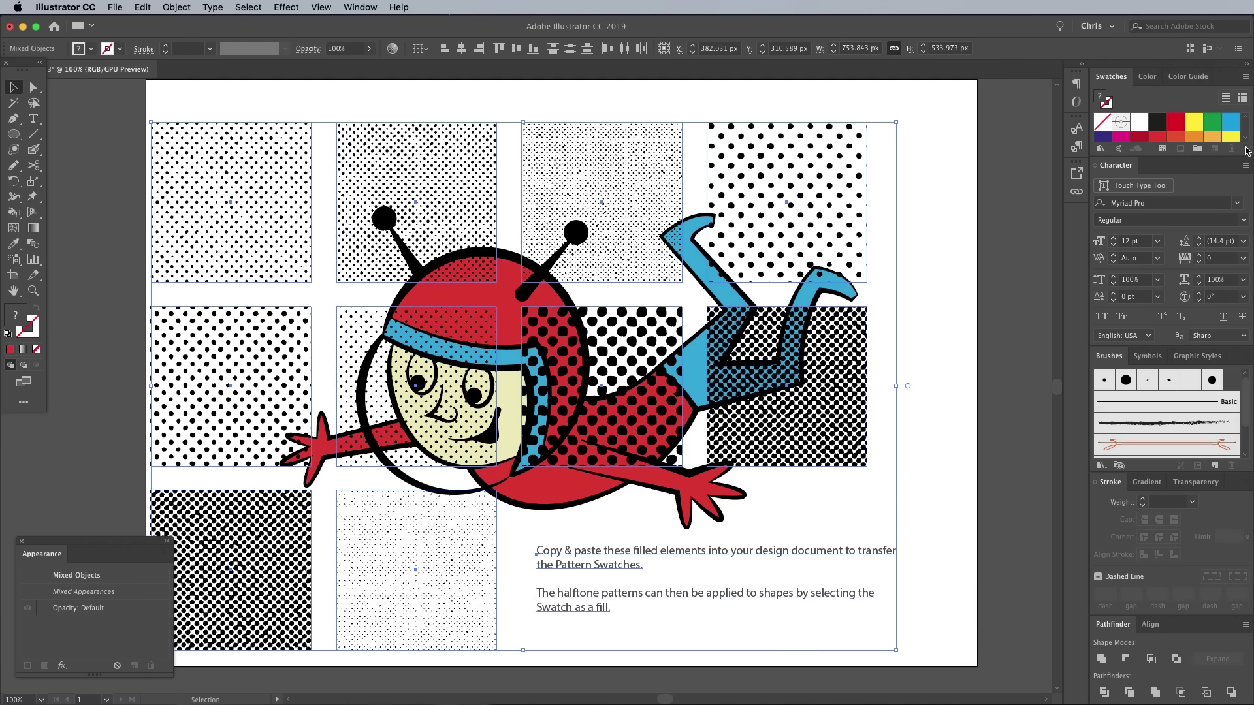
pyautogui.moveTo(1203, 156); pyautogui.dragTo(1203, 193)
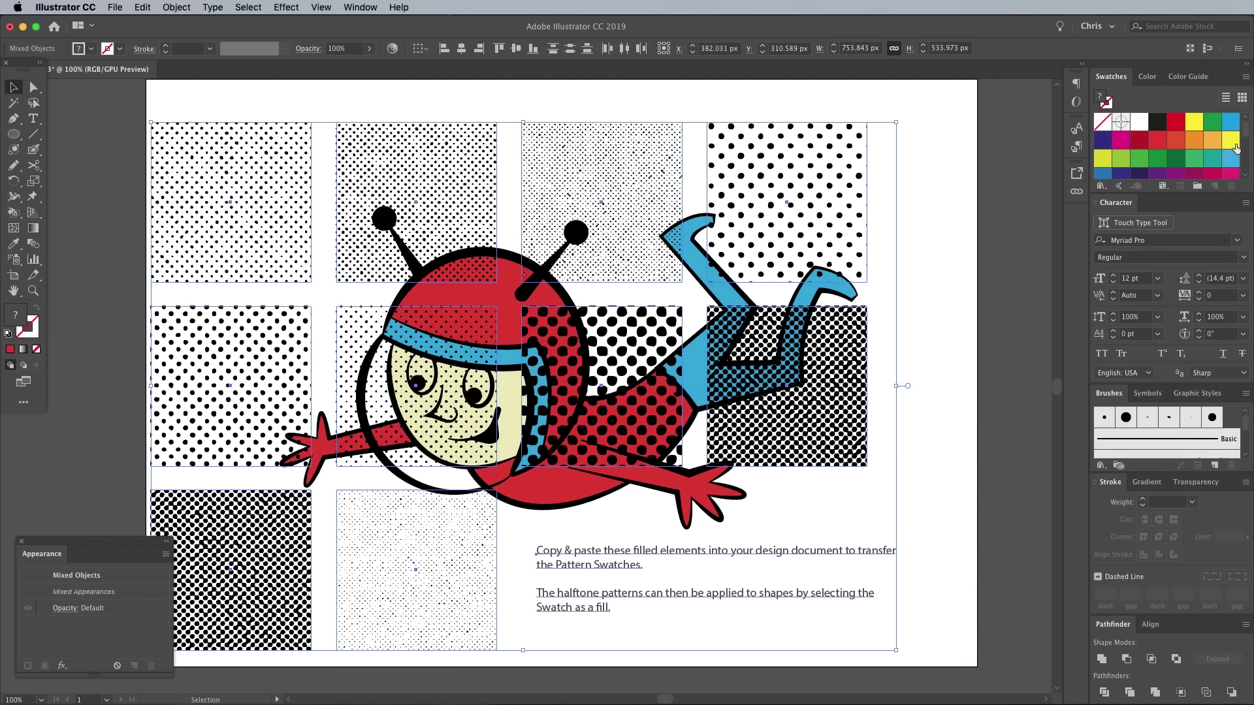
pyautogui.moveTo(1246, 136); pyautogui.dragTo(1245, 154)
pyautogui.press('Delete')
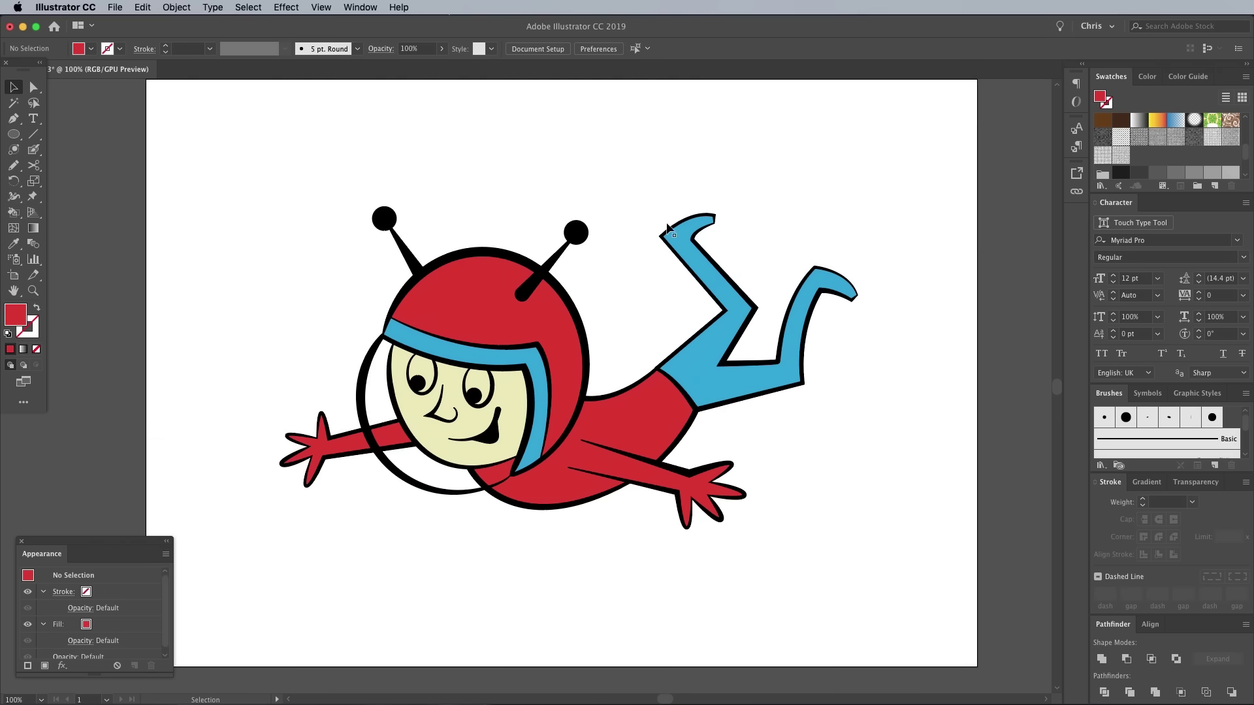
# - Choose a halftone pattern as fill and trace the visor rim's upper edge to the brow corner with the Pen tool
pyautogui.click(1101, 155)
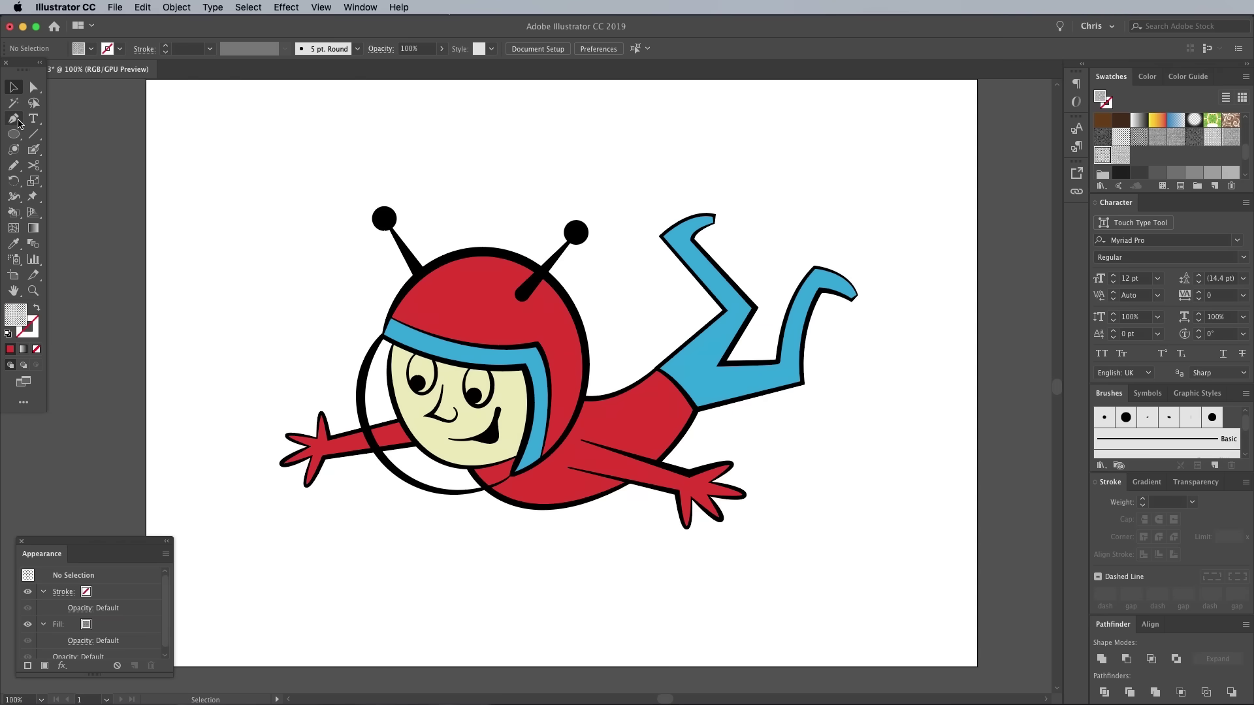
pyautogui.click(13, 119)
pyautogui.press('super+equal')
pyautogui.press('super+equal')
pyautogui.press('super+equal')
pyautogui.moveTo(301, 254); pyautogui.dragTo(534, 366)
pyautogui.click(326, 354)
pyautogui.click(345, 292)
pyautogui.moveTo(786, 377); pyautogui.dragTo(980, 329)
pyautogui.moveTo(743, 469); pyautogui.dragTo(665, 219)
# - Continue the halftone shape from the brow corner along the visor rim's outer edge to its lower tip
pyautogui.moveTo(718, 481); pyautogui.dragTo(689, 559)
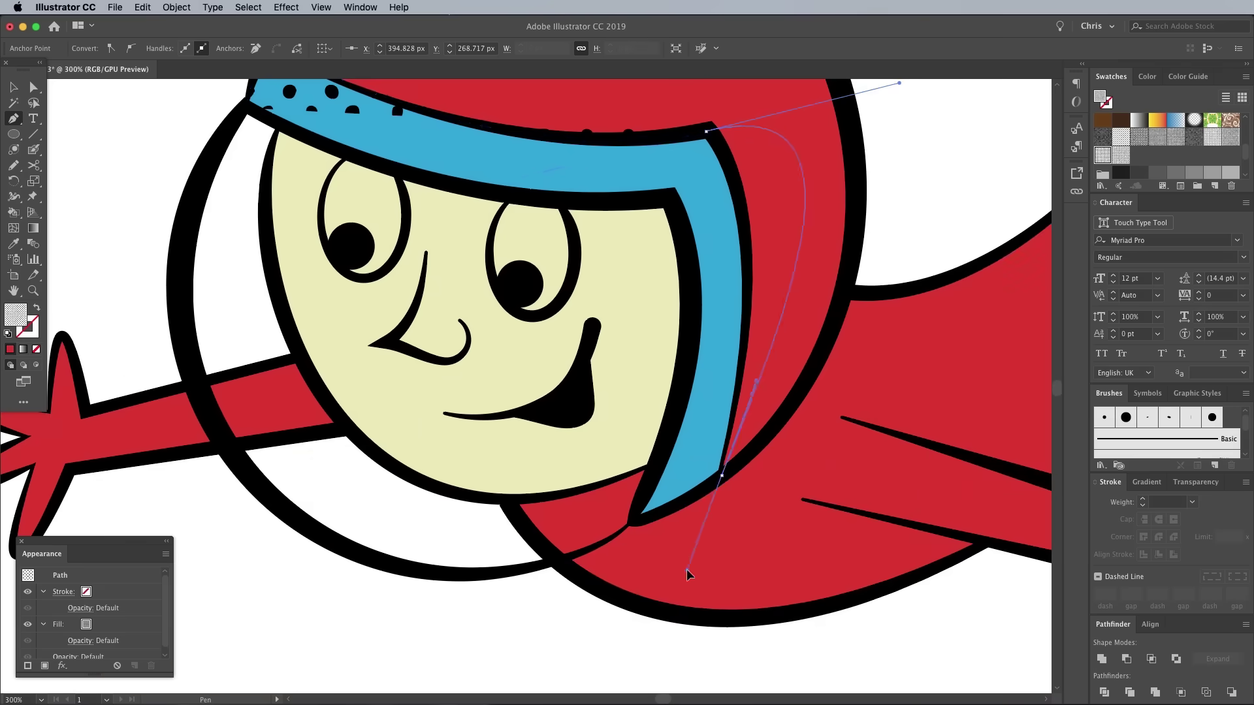
pyautogui.press('super+z')
pyautogui.click(708, 129)
pyautogui.moveTo(718, 481); pyautogui.dragTo(641, 672)
pyautogui.moveTo(769, 215); pyautogui.dragTo(692, 472)
pyautogui.moveTo(709, 144); pyautogui.dragTo(708, 247)
pyautogui.click(637, 536)
pyautogui.click(559, 570)
# - Trace the visor rim's inner edge back to the starting point and close the halftone shape
pyautogui.click(608, 400)
pyautogui.click(585, 262)
pyautogui.click(412, 249)
pyautogui.click(280, 214)
pyautogui.click(210, 187)
pyautogui.click(163, 162)
pyautogui.press('super+minus')
pyautogui.press('super+minus')
pyautogui.press('super+minus')
pyautogui.scroll(-3, 597, 399)
pyautogui.hscroll(5, 597, 400)
pyautogui.scroll(1, 588, 392)
# - Scale only the halftone pattern in the visor rim shape uniformly to 30%, with Transform Objects turned off
pyautogui.click(174, 7)
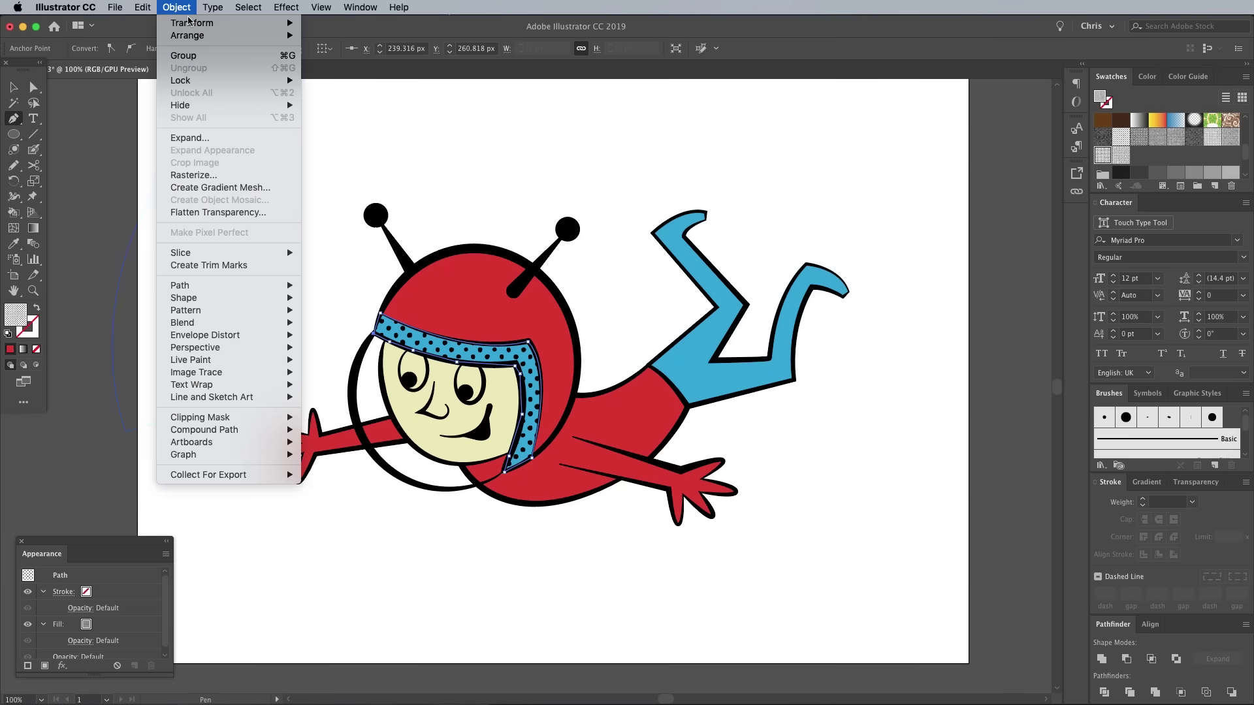
pyautogui.moveTo(193, 26)
pyautogui.click(337, 85)
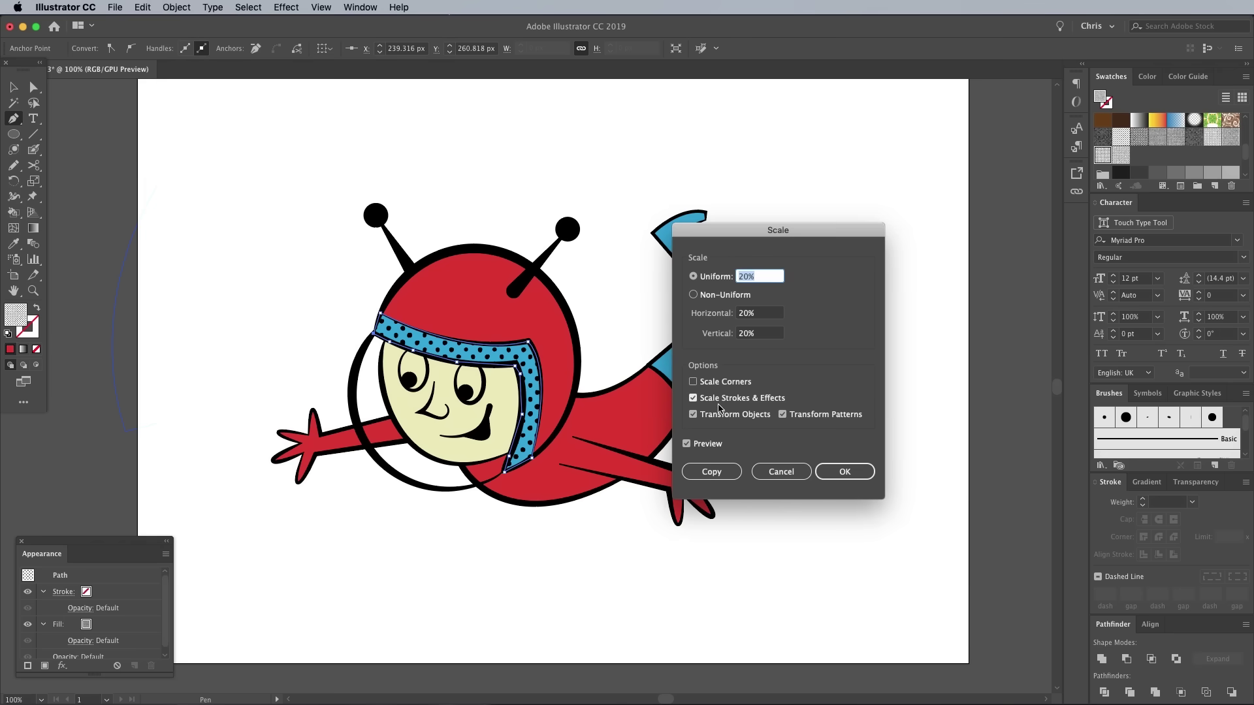
pyautogui.click(692, 414)
pyautogui.click(762, 277)
pyautogui.hotkey('shift', 'Up')
pyautogui.hotkey('shift', 'Up')
pyautogui.hotkey('shift', 'Up')
pyautogui.hotkey('shift', 'Down')
pyautogui.hotkey('shift', 'Down')
pyautogui.hotkey('shift', 'Down')
pyautogui.write('30')
pyautogui.press('Tab')
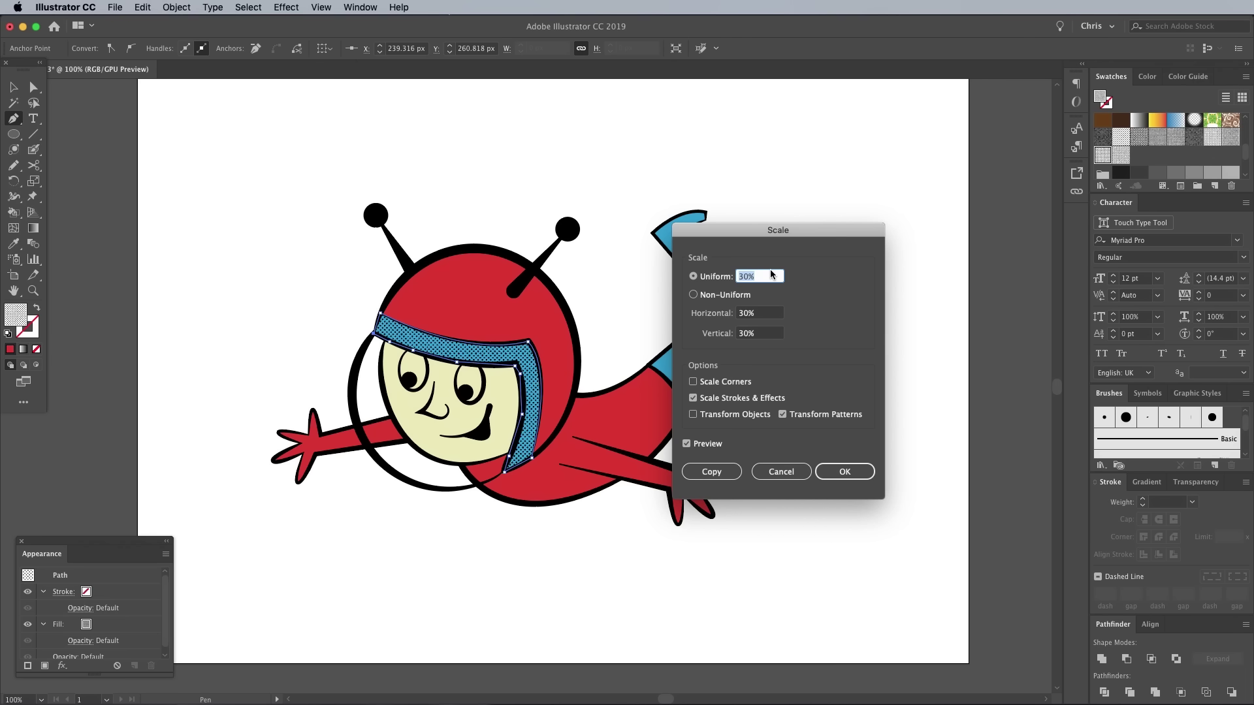
pyautogui.click(840, 473)
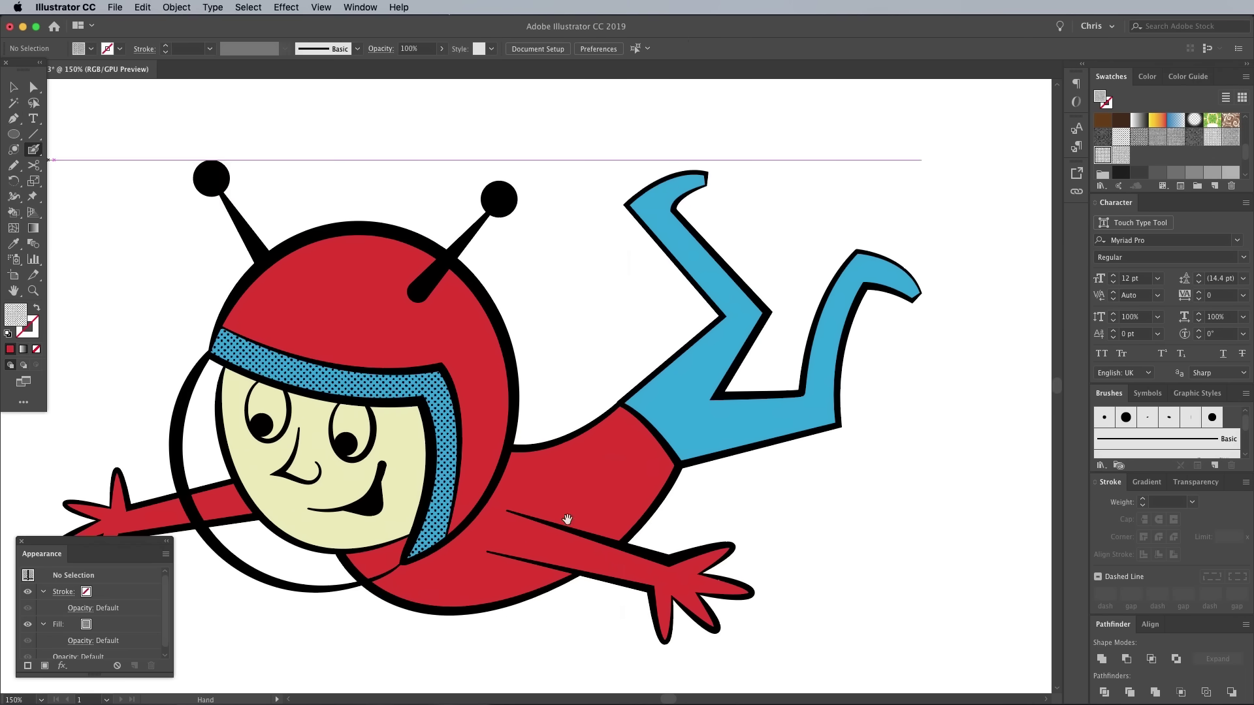
# - Paint halftone shading along the torso, both arms and the fingers with the Blob Brush
pyautogui.moveTo(436, 432)
pyautogui.mouseDown()
pyautogui.moveTo(582, 465)
pyautogui.moveTo(647, 445)
pyautogui.mouseUp()
pyautogui.moveTo(703, 413); pyautogui.dragTo(704, 292)
pyautogui.moveTo(602, 431)
pyautogui.mouseDown()
pyautogui.moveTo(668, 441)
pyautogui.moveTo(749, 509)
pyautogui.mouseUp()
pyautogui.moveTo(757, 468); pyautogui.dragTo(794, 496)
pyautogui.moveTo(789, 466); pyautogui.dragTo(824, 467)
pyautogui.moveTo(788, 443); pyautogui.dragTo(805, 428)
pyautogui.moveTo(188, 443)
pyautogui.mouseDown()
pyautogui.moveTo(208, 406)
pyautogui.moveTo(315, 367)
pyautogui.mouseUp()
# - Paint halftone shading along the legs and feet with the Blob Brush
pyautogui.scroll(2, 448, 406)
pyautogui.moveTo(692, 448)
pyautogui.mouseDown()
pyautogui.moveTo(843, 399)
pyautogui.moveTo(878, 268)
pyautogui.moveTo(937, 278)
pyautogui.mouseUp()
pyautogui.moveTo(656, 192)
pyautogui.mouseDown()
pyautogui.moveTo(741, 294)
pyautogui.moveTo(732, 381)
pyautogui.mouseUp()
pyautogui.moveTo(666, 193); pyautogui.dragTo(725, 169)
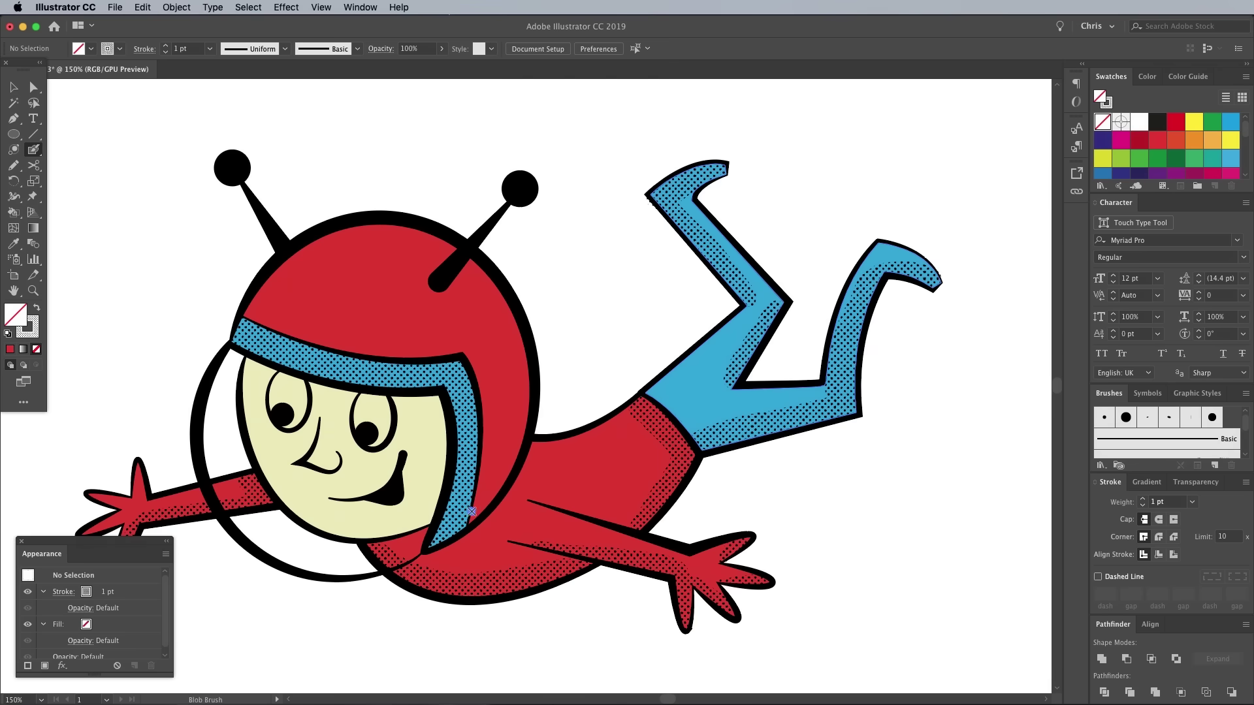
# - Paint halftone shading along the rear edge of the red helmet and the shadowed side of the face
pyautogui.moveTo(473, 512)
pyautogui.mouseDown()
pyautogui.moveTo(519, 399)
pyautogui.moveTo(282, 264)
pyautogui.mouseUp()
pyautogui.moveTo(618, 481); pyautogui.dragTo(752, 431)
pyautogui.moveTo(537, 353)
pyautogui.mouseDown()
pyautogui.moveTo(570, 461)
pyautogui.moveTo(529, 481)
pyautogui.mouseUp()
pyautogui.moveTo(782, 413); pyautogui.dragTo(682, 438)
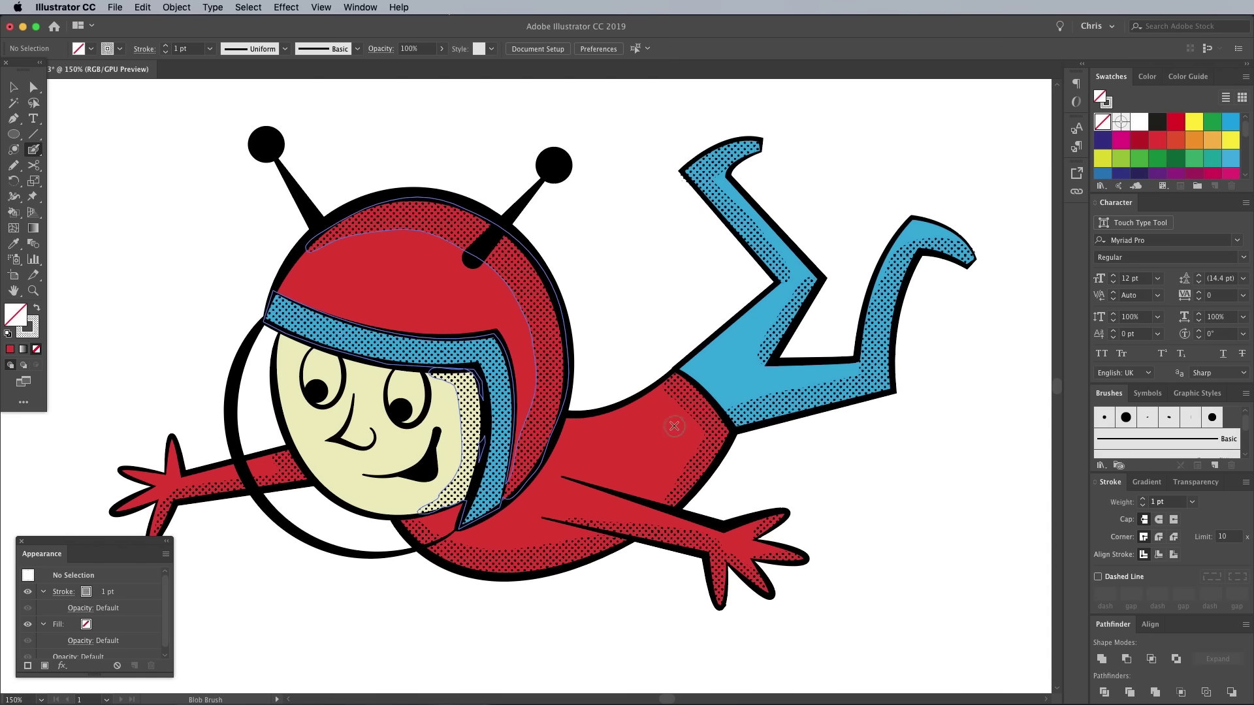
# - Start a previewed Roughen effect on the whole character with smooth points and absolute sizing
pyautogui.click(13, 87)
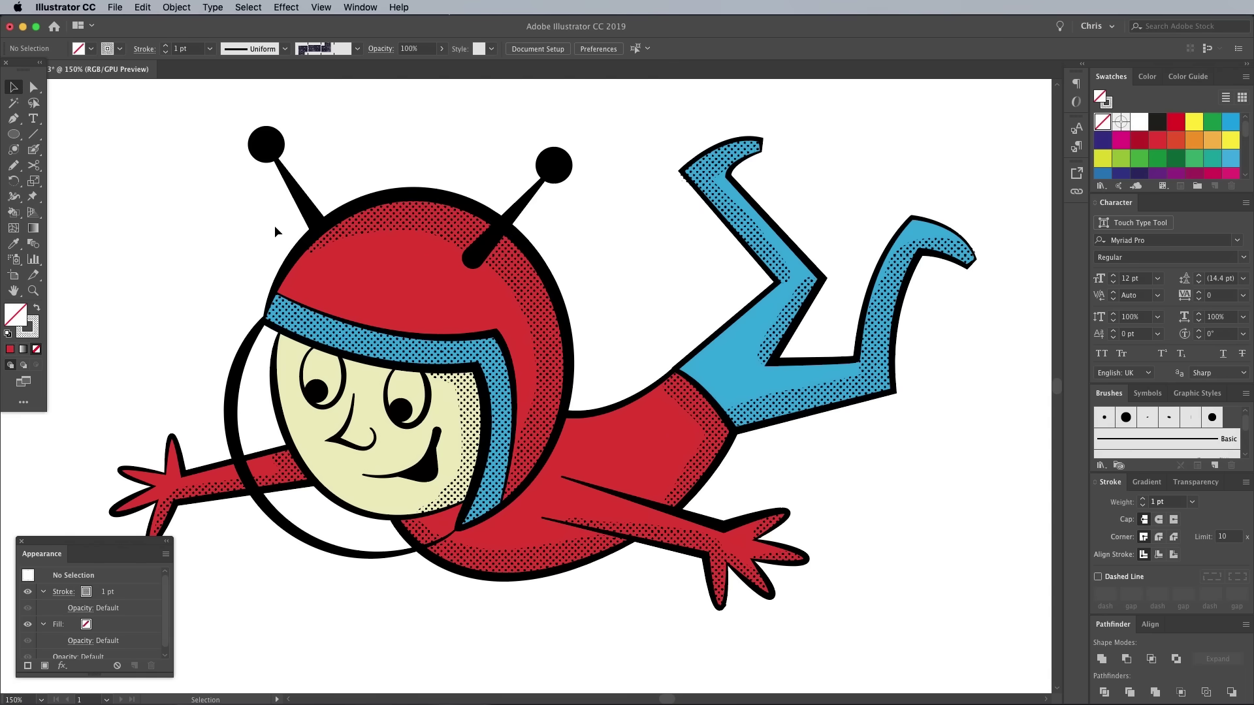
pyautogui.moveTo(89, 117); pyautogui.dragTo(973, 651)
pyautogui.click(282, 7)
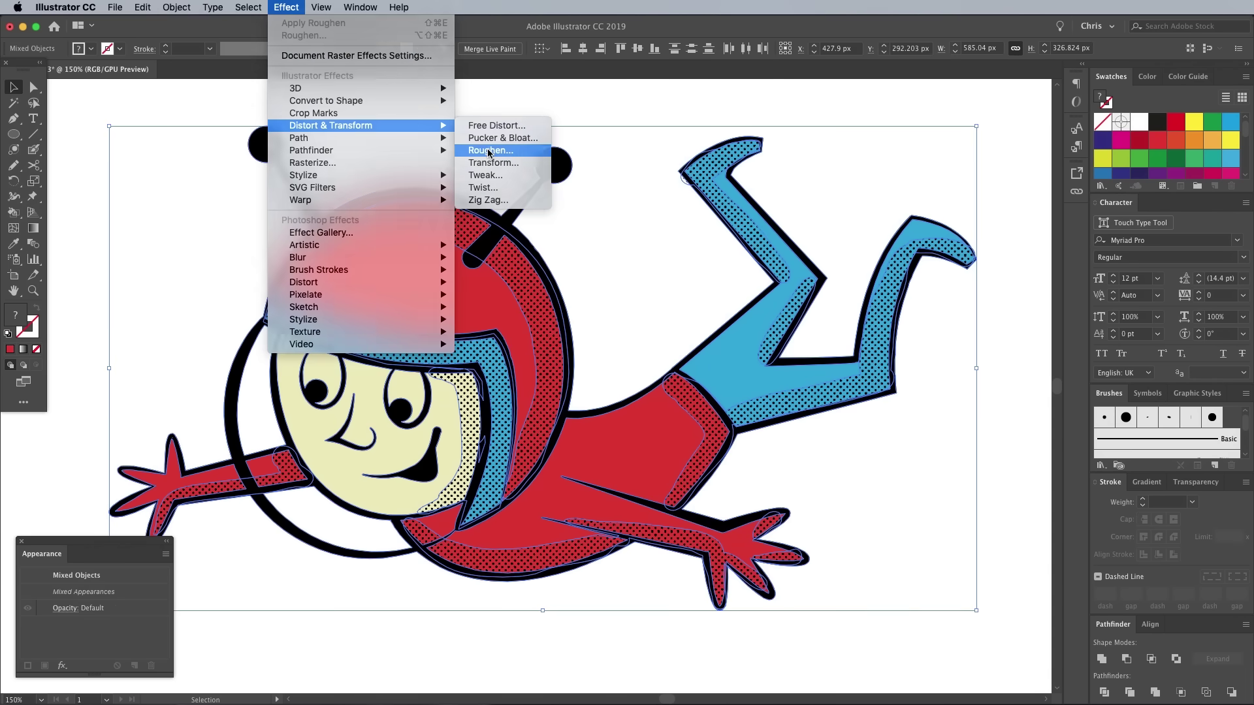
pyautogui.click(491, 150)
pyautogui.click(721, 435)
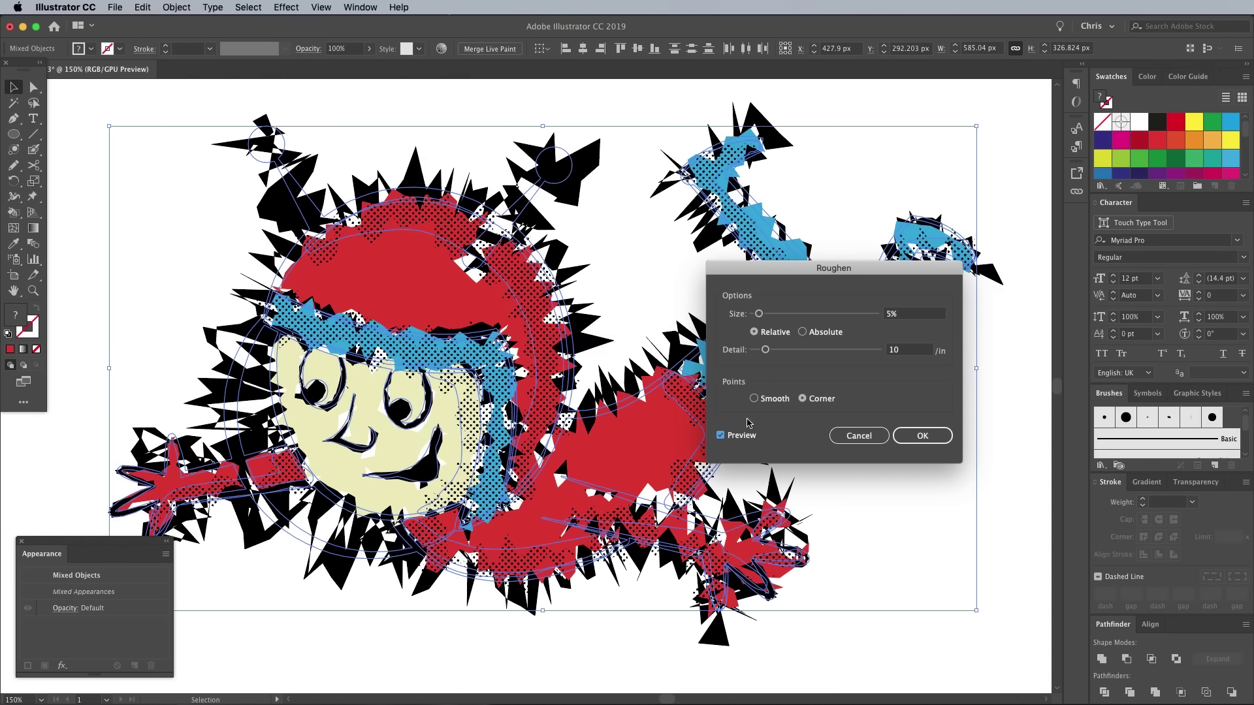
pyautogui.click(764, 399)
pyautogui.click(803, 332)
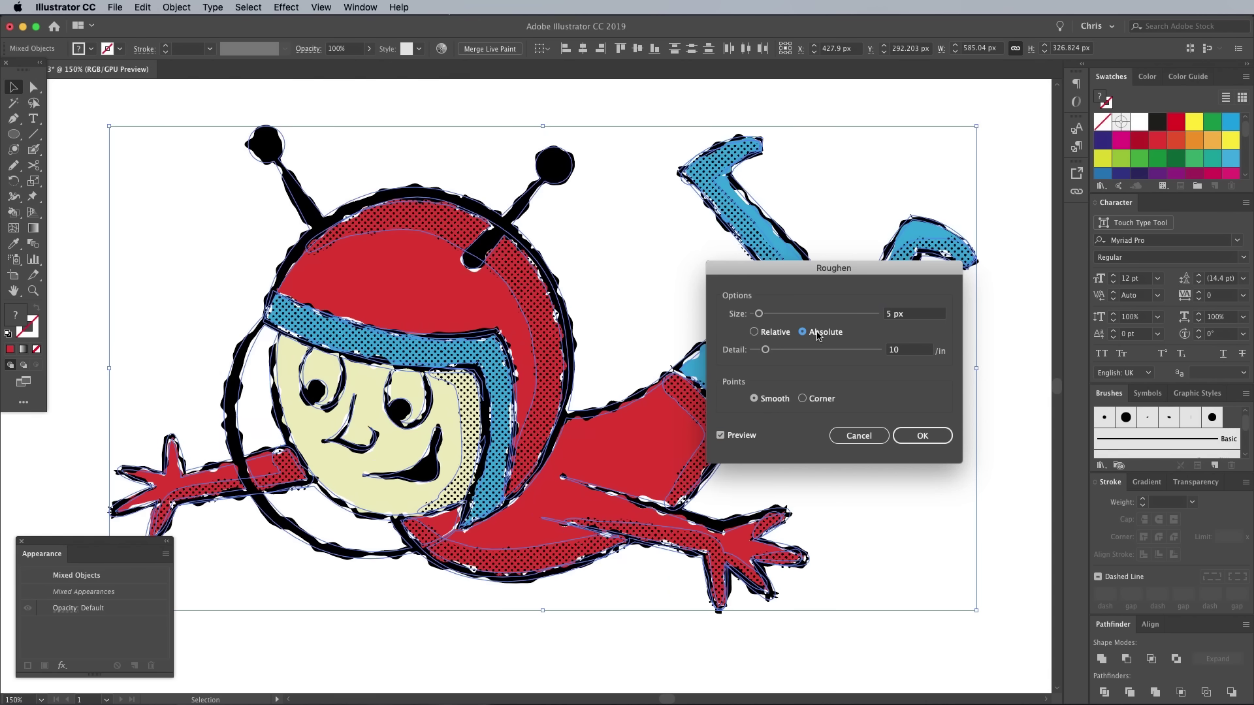
# - Set the Roughen size to 0.5 px, apply the effect and deselect the artwork
pyautogui.click(906, 314)
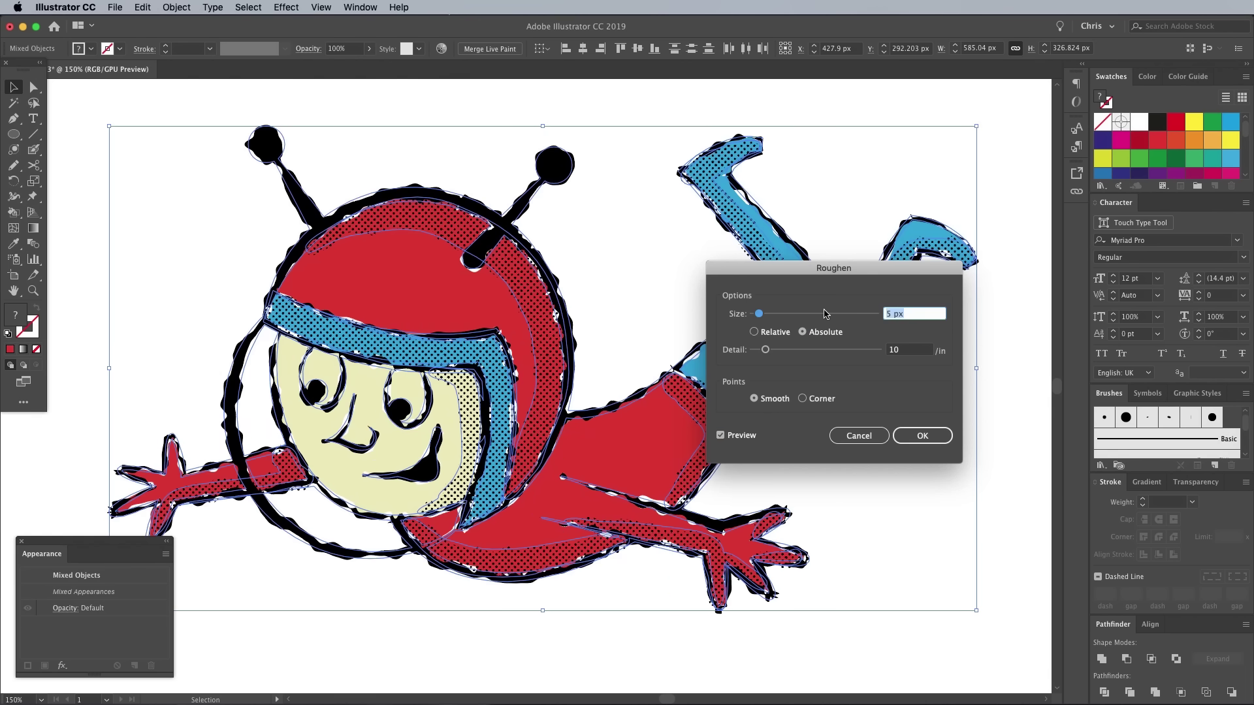
pyautogui.write('1')
pyautogui.press('Tab')
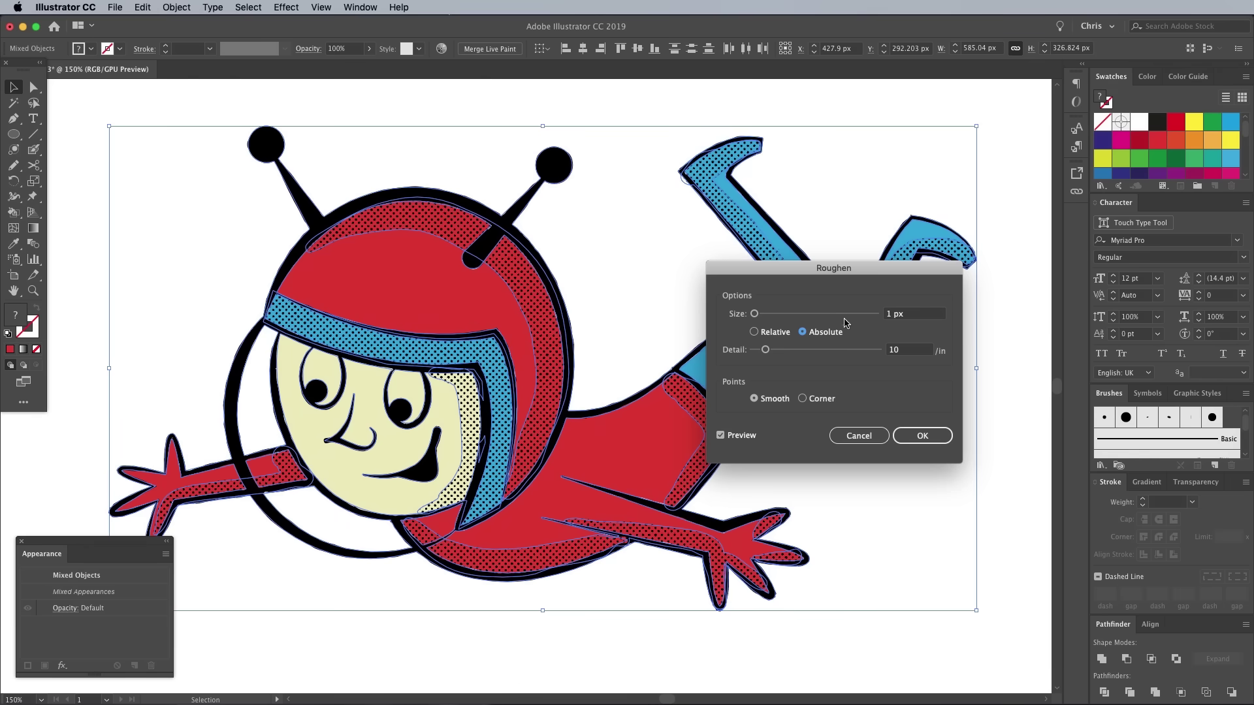
pyautogui.click(907, 319)
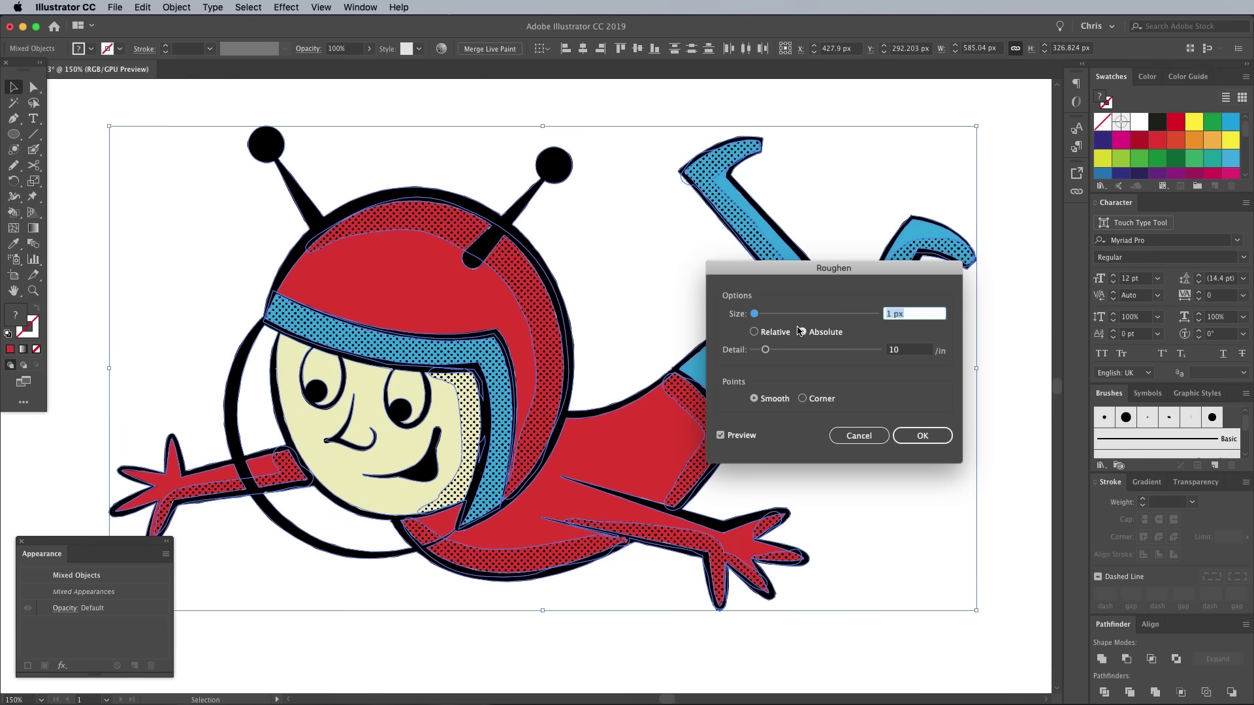
pyautogui.write('0.5')
pyautogui.click(922, 435)
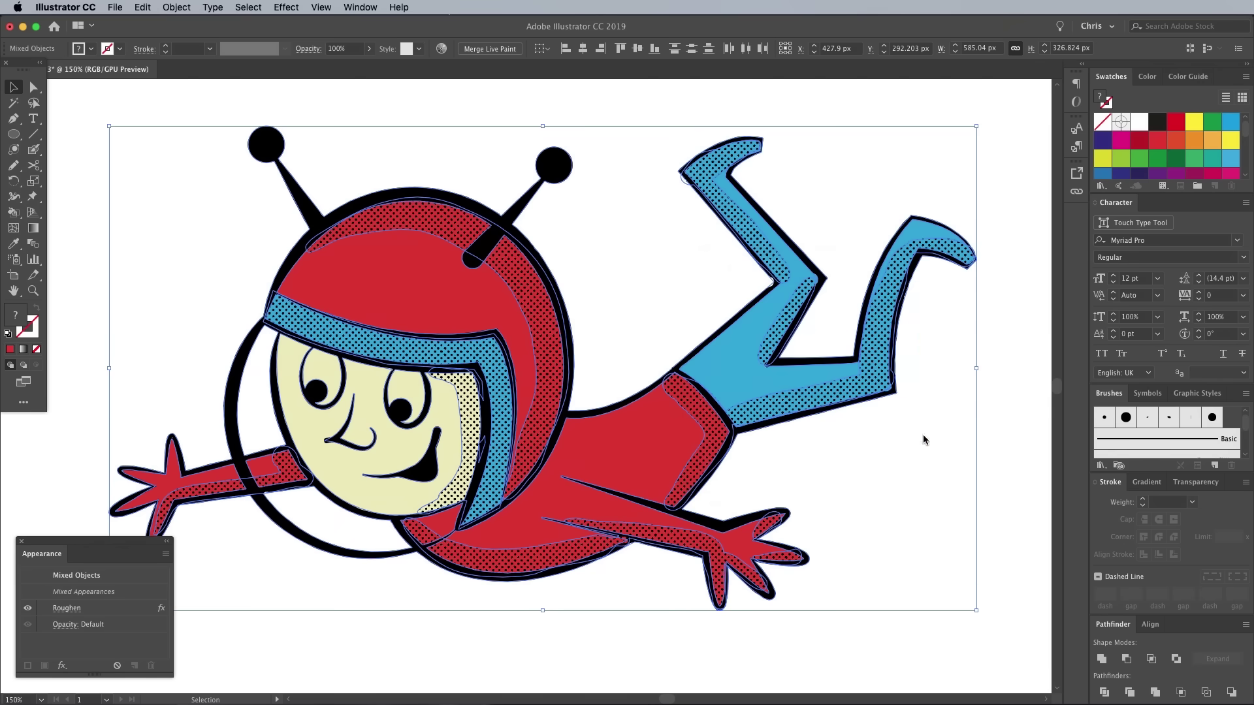
pyautogui.click(1019, 401)
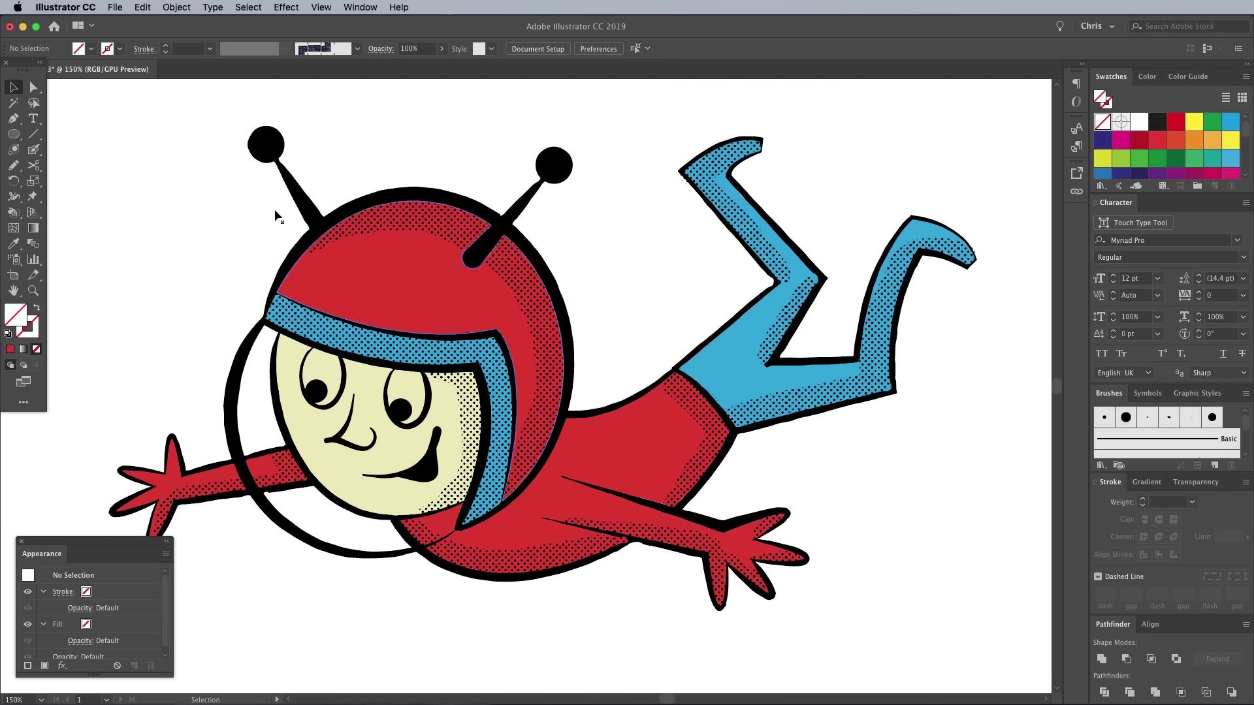
# - Expand the appearance of the whole roughened character
pyautogui.moveTo(112, 120); pyautogui.dragTo(996, 619)
pyautogui.click(176, 7)
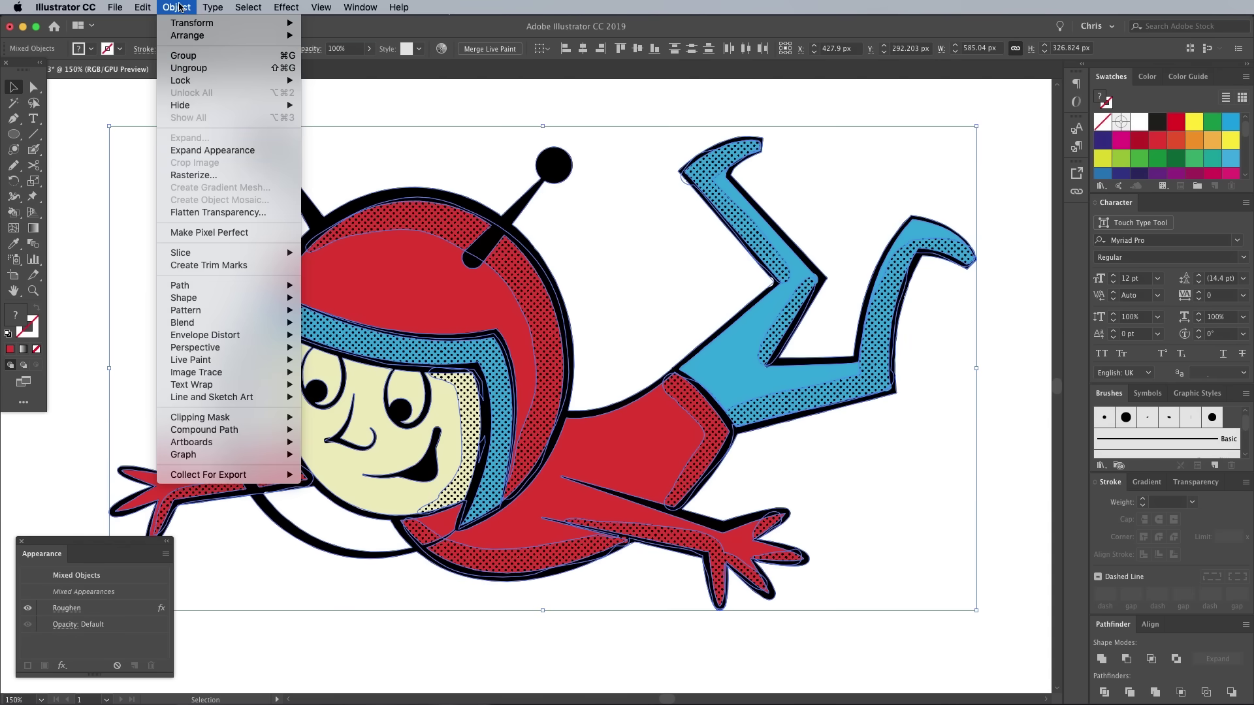
pyautogui.click(209, 151)
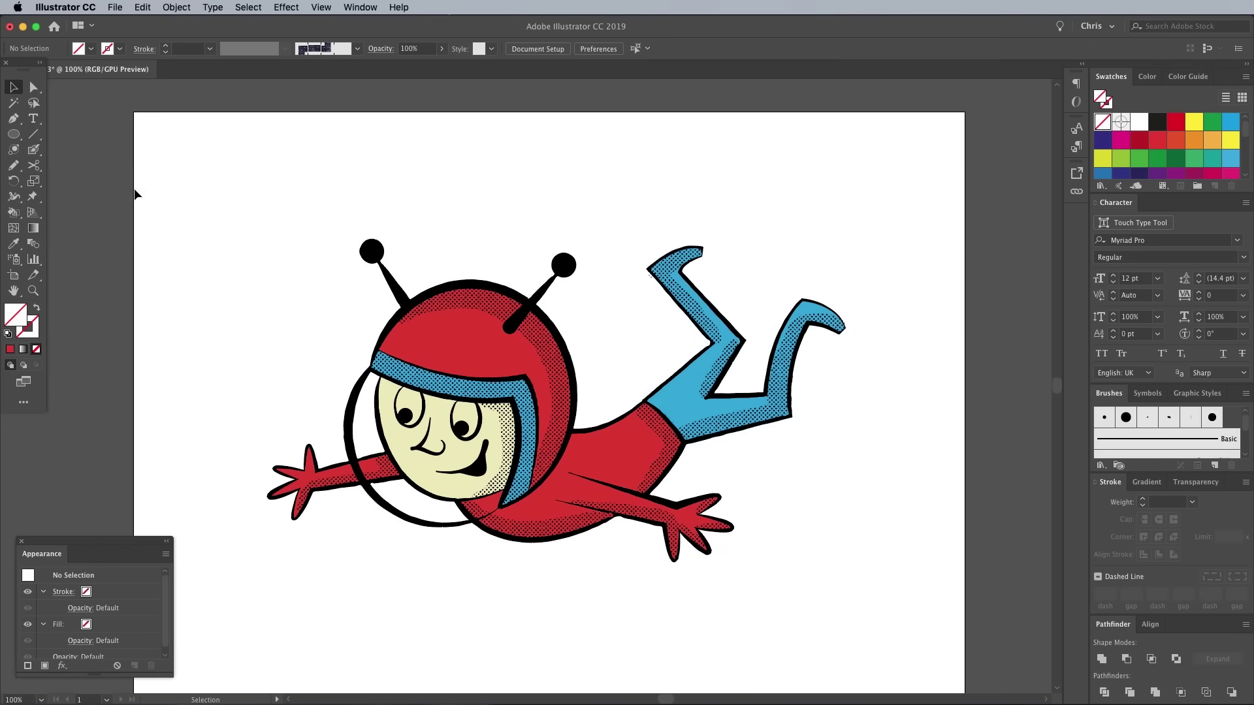
# - Draw a background rectangle about 785 × 565 px around the character and fill it with dark navy
pyautogui.click(13, 134)
pyautogui.click(81, 149)
pyautogui.moveTo(556, 399)
pyautogui.mouseDown()
pyautogui.moveTo(899, 672)
pyautogui.moveTo(944, 678)
pyautogui.mouseUp()
pyautogui.doubleClick(14, 312)
pyautogui.moveTo(515, 249); pyautogui.dragTo(515, 239)
pyautogui.moveTo(409, 306); pyautogui.dragTo(401, 306)
pyautogui.moveTo(522, 240); pyautogui.dragTo(524, 243)
pyautogui.click(635, 197)
# - Send the navy rectangle to the back, behind the character
pyautogui.rightClick(501, 320)
pyautogui.moveTo(575, 522)
pyautogui.click(660, 556)
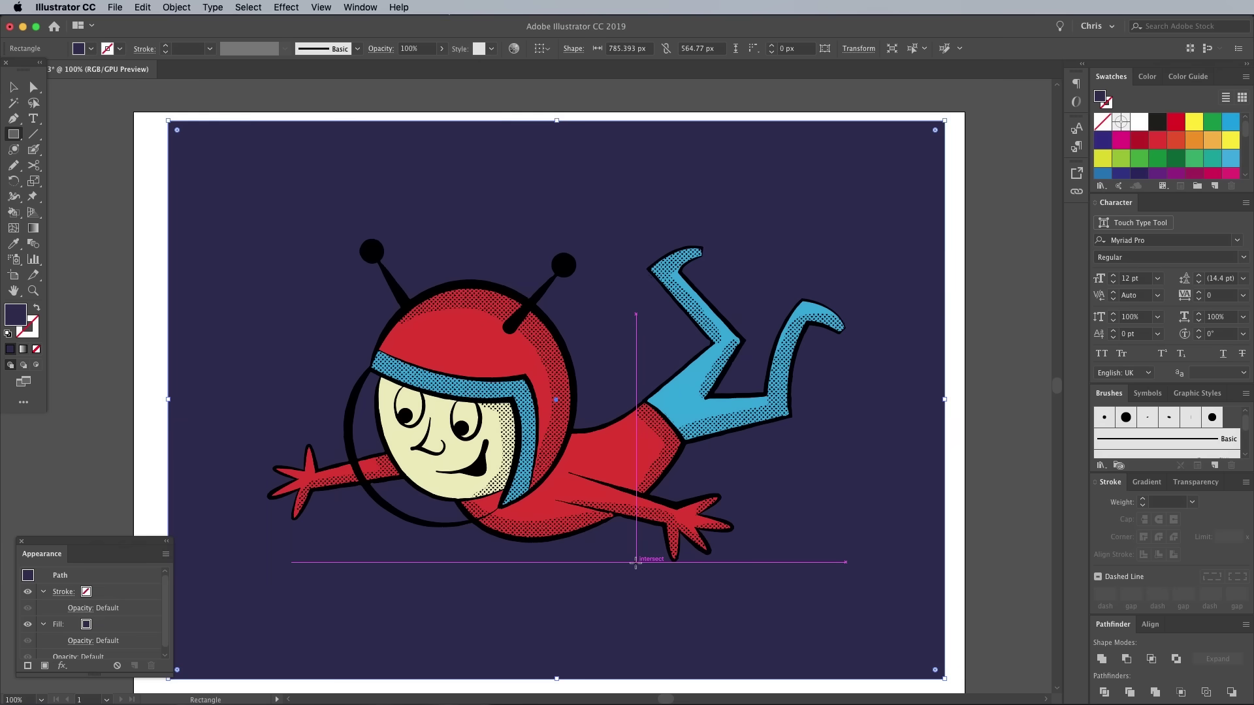
# - Select the whole character without the navy rectangle and paste a copy of it in front
pyautogui.click(14, 87)
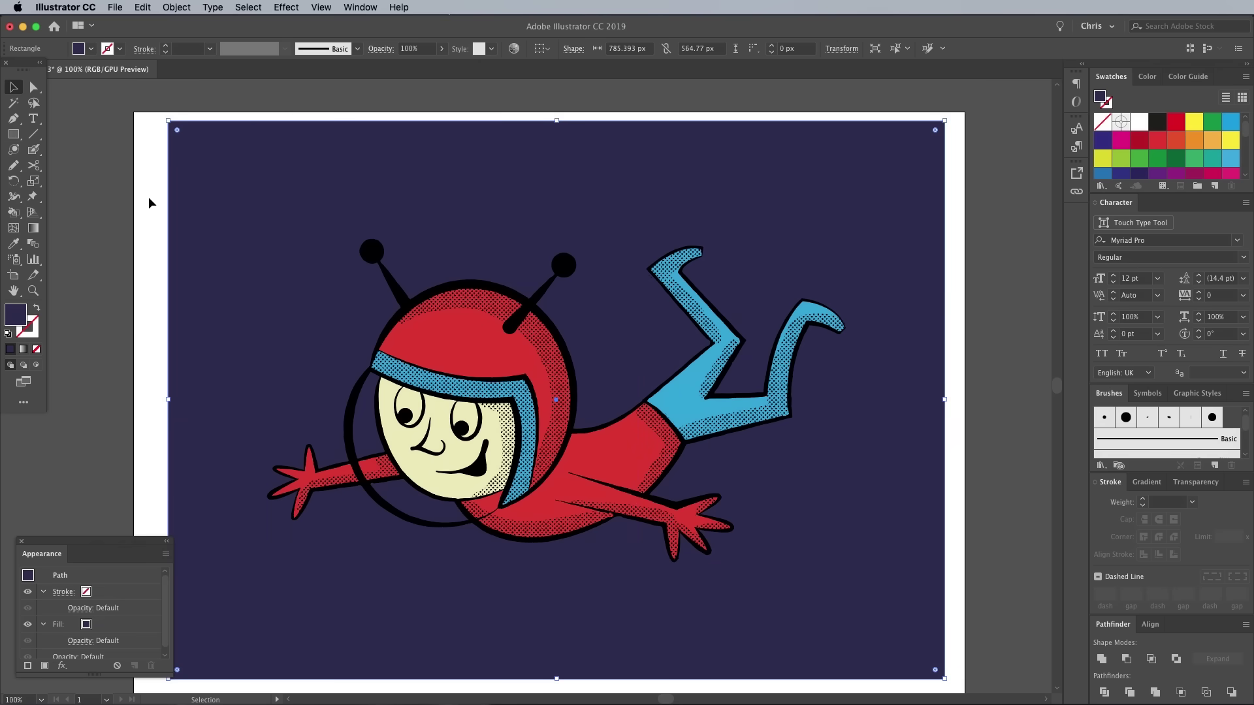
pyautogui.moveTo(149, 187); pyautogui.dragTo(902, 646)
pyautogui.keyDown('shift'); pyautogui.click(833, 479); pyautogui.keyUp('shift')
pyautogui.click(143, 8)
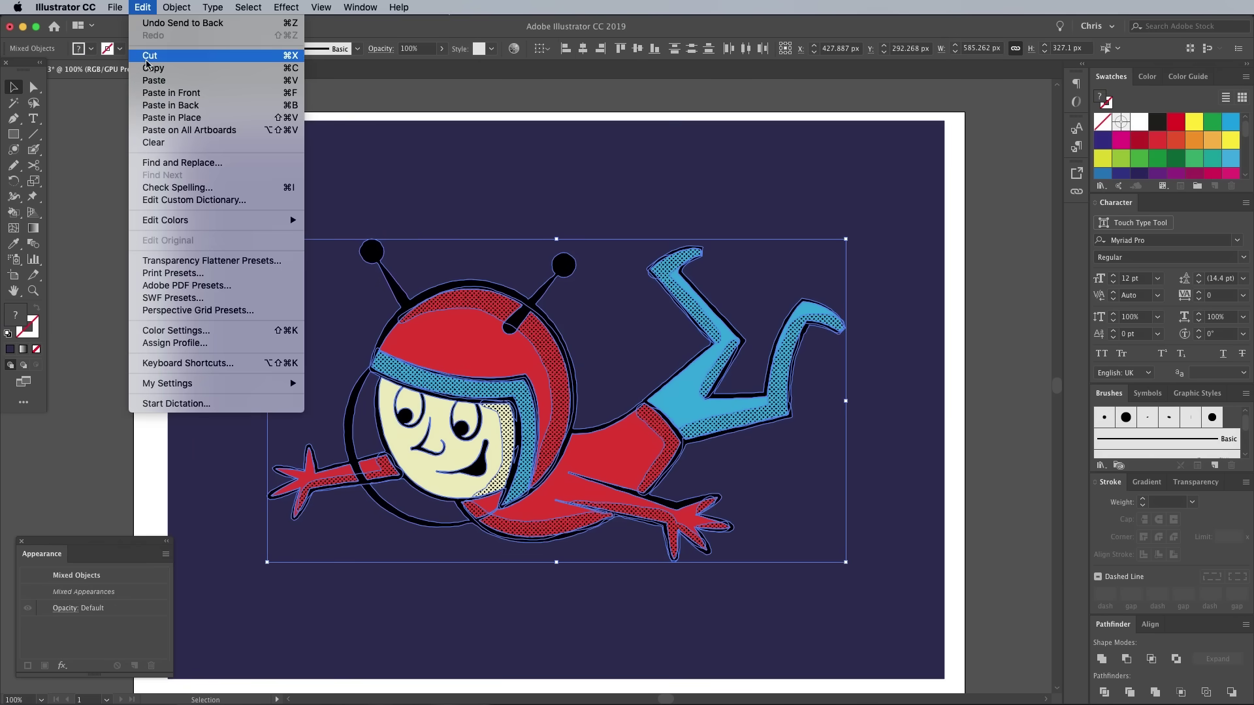
pyautogui.click(166, 96)
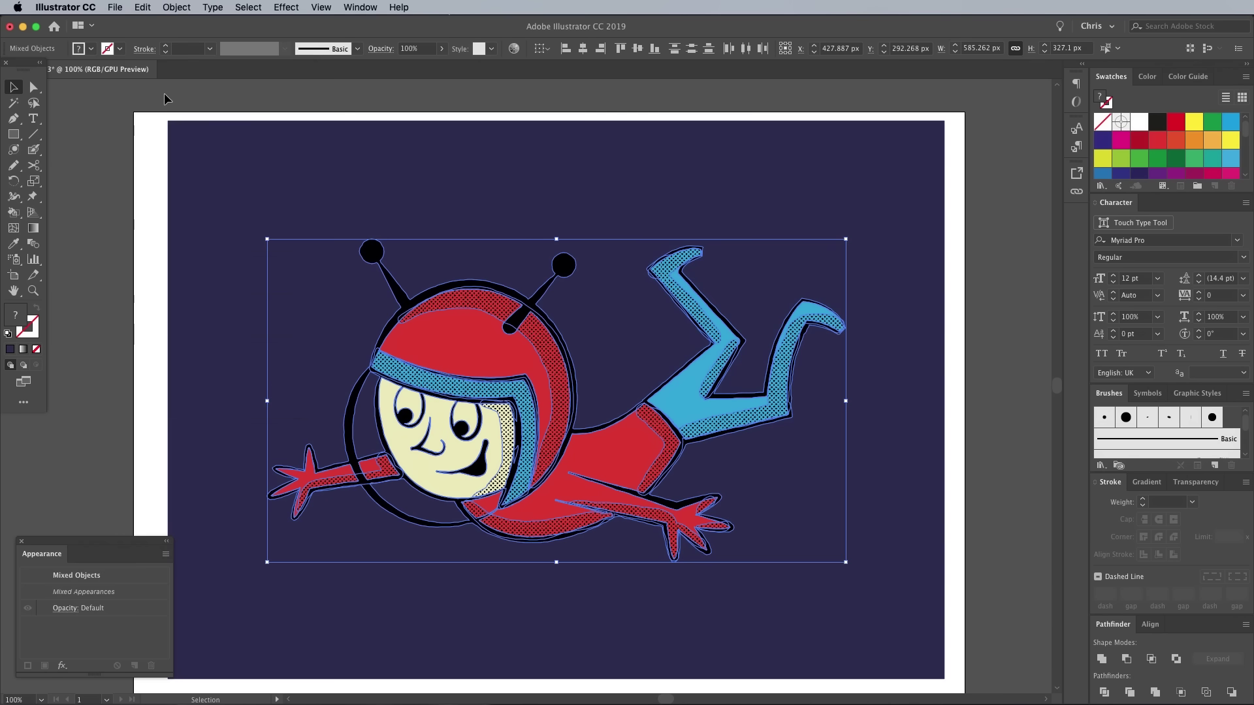
# - Unite the copied artwork into a single silhouette and subtract it from the navy rectangle with Minus Front
pyautogui.click(1102, 661)
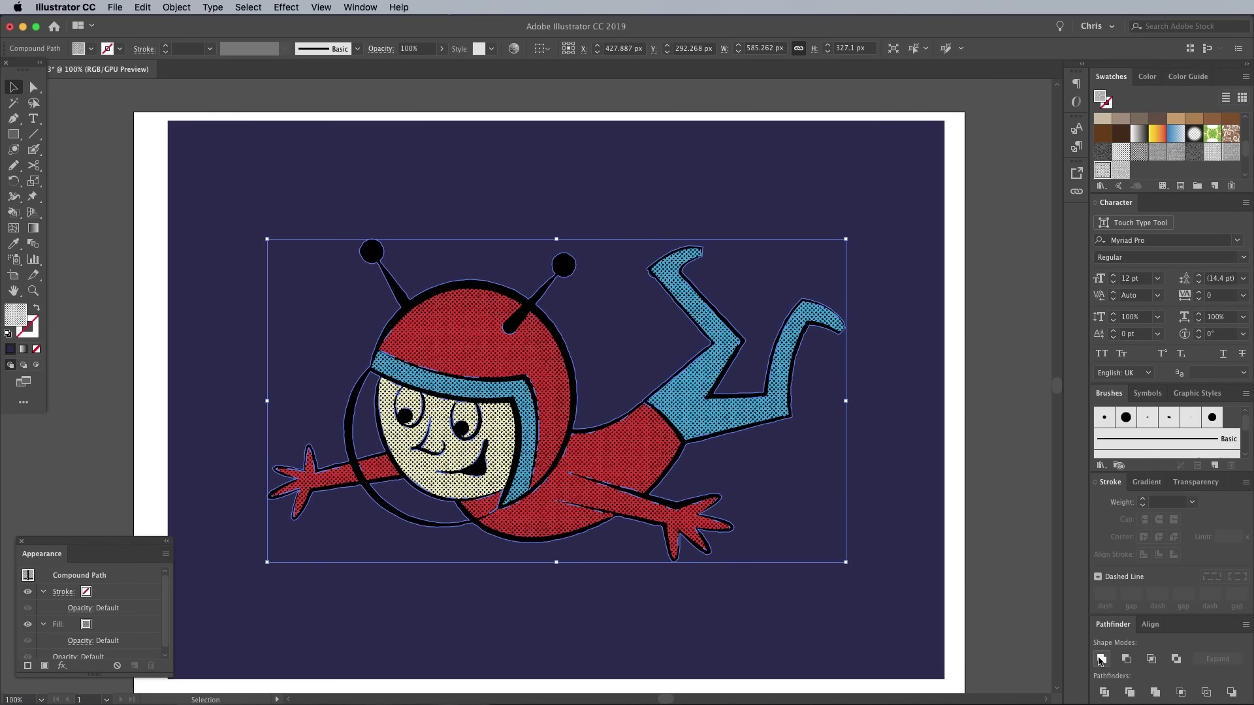
pyautogui.keyDown('shift'); pyautogui.click(895, 503); pyautogui.keyUp('shift')
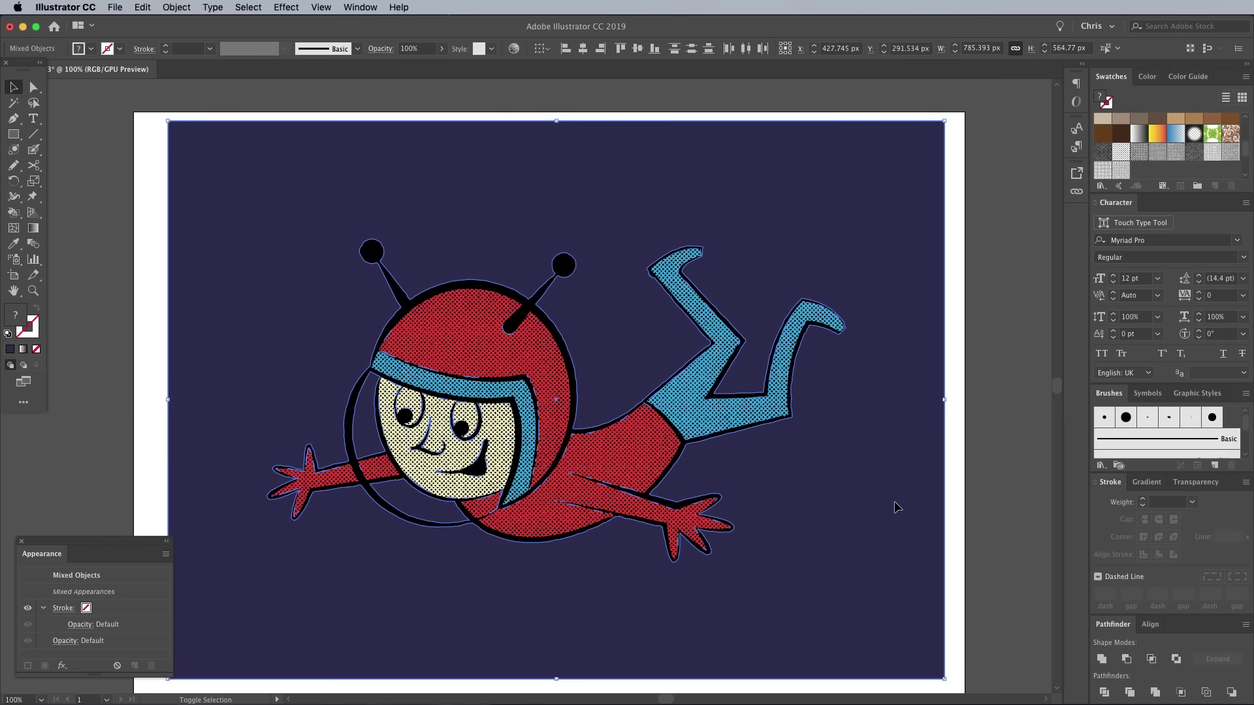
pyautogui.click(1124, 658)
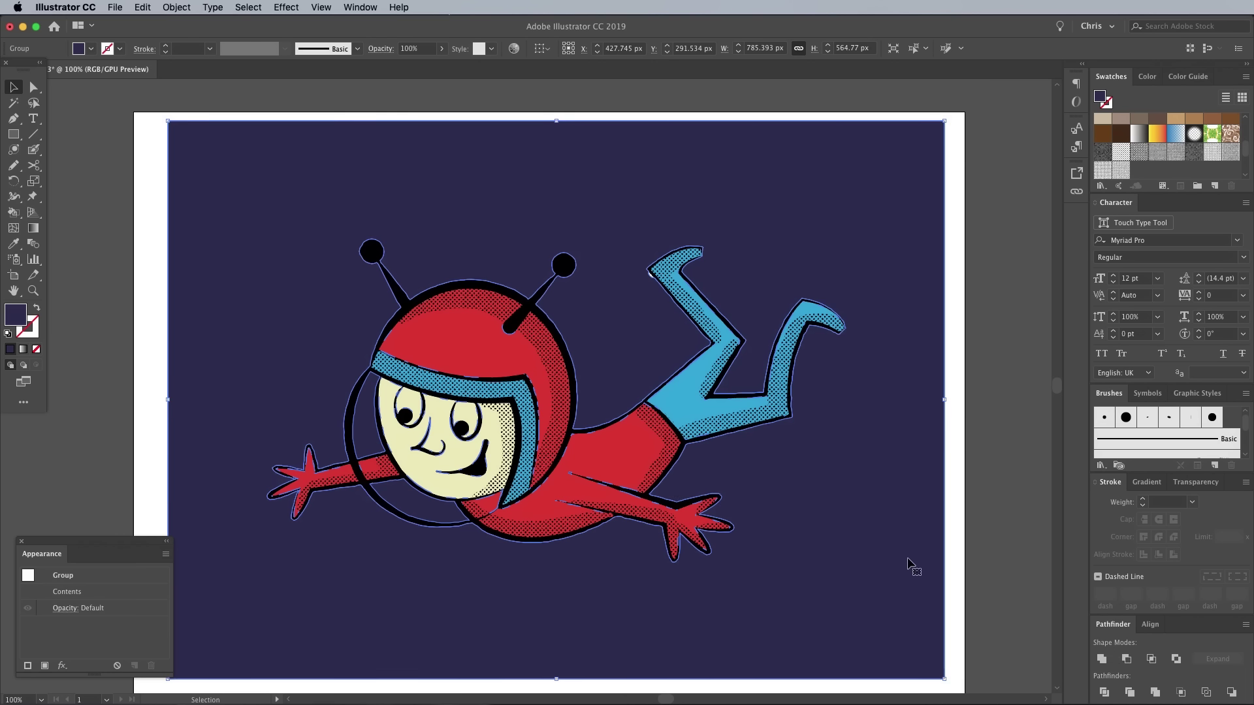
# - Nudge the navy background up and back down to check the character-shaped cut-out, ending with nothing selected
pyautogui.hotkey('shift', 'Up')
pyautogui.hotkey('shift', 'Up')
pyautogui.hotkey('shift', 'Up')
pyautogui.hotkey('shift', 'Down')
pyautogui.hotkey('shift', 'Down')
pyautogui.hotkey('shift', 'Down')
pyautogui.click(105, 196)
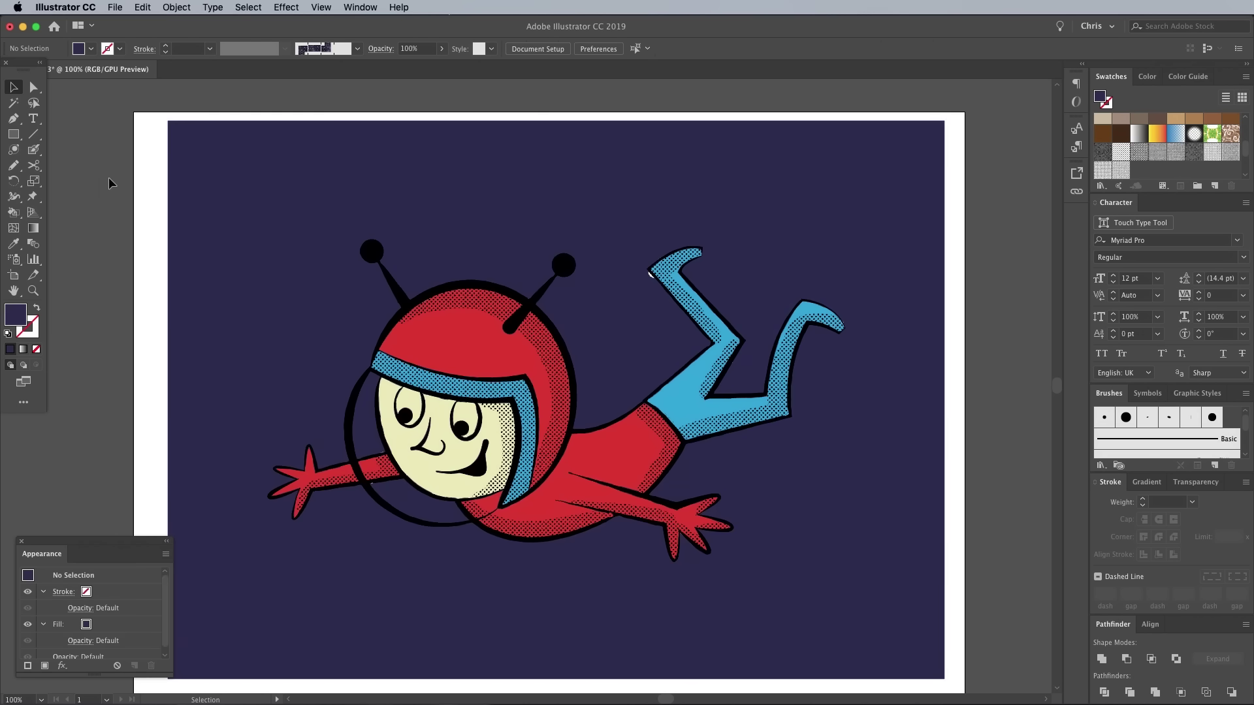
# - Offset the red helmet, arm and torso fills and the blue fills slightly right and down for a misregistered print look
pyautogui.click(34, 87)
pyautogui.click(530, 391)
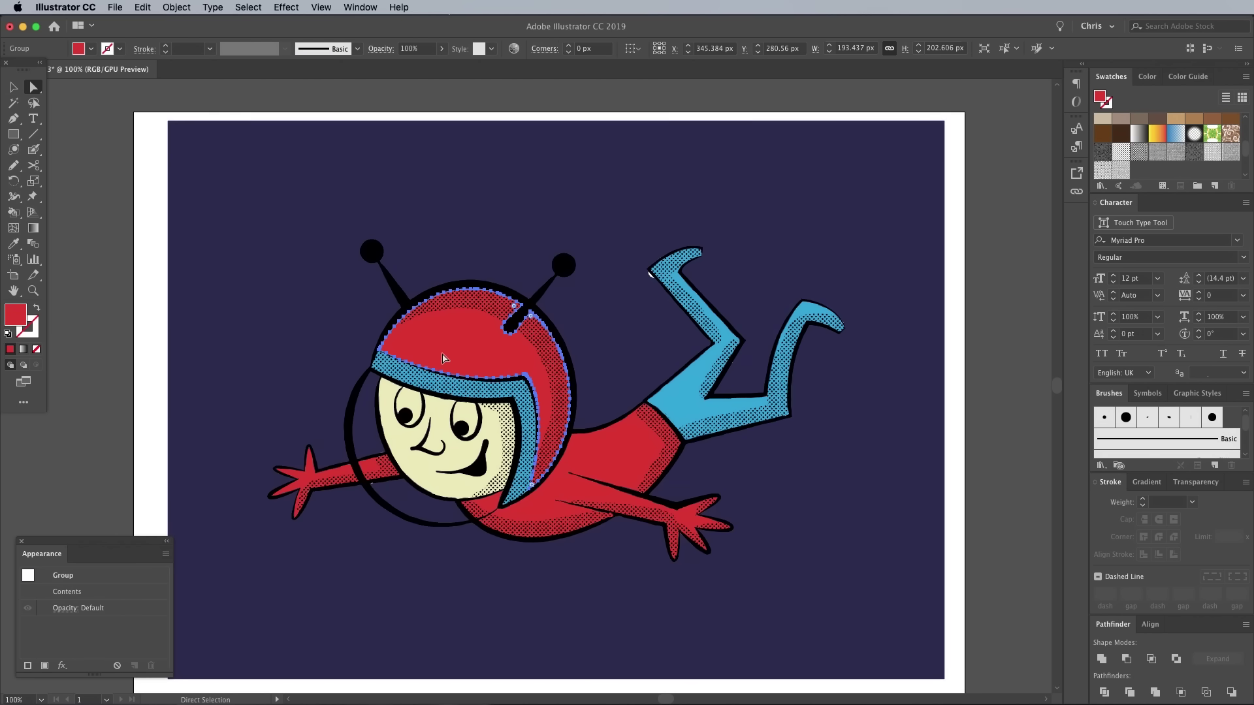
pyautogui.keyDown('shift'); pyautogui.click(303, 484); pyautogui.keyUp('shift')
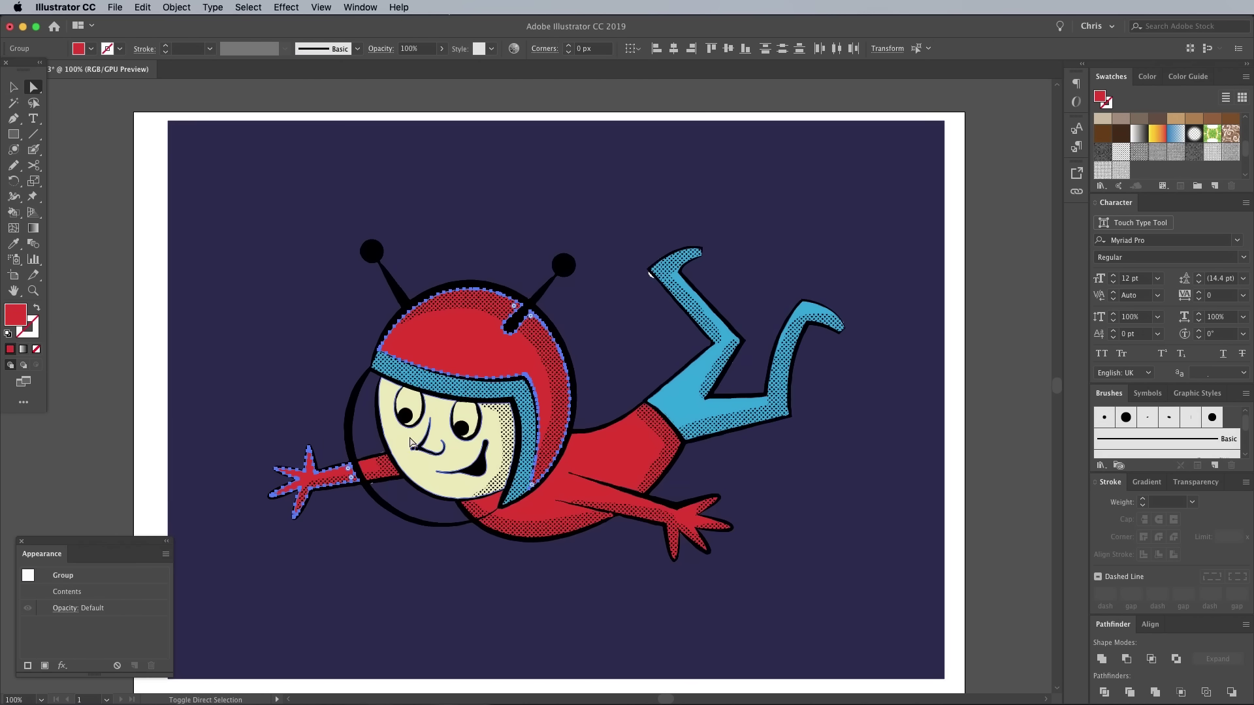
pyautogui.keyDown('shift'); pyautogui.click(591, 456); pyautogui.keyUp('shift')
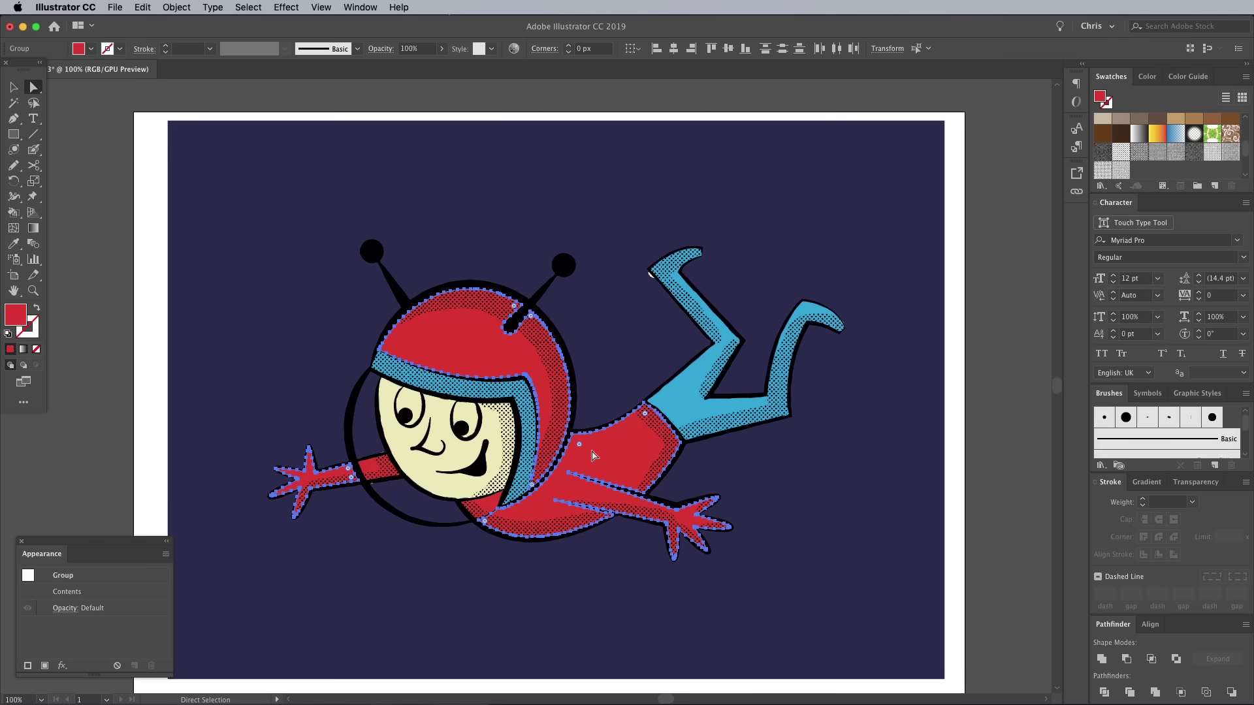
pyautogui.press('Right')
pyautogui.press('Right')
pyautogui.press('Right')
pyautogui.press('Down')
pyautogui.press('Down')
pyautogui.press('Down')
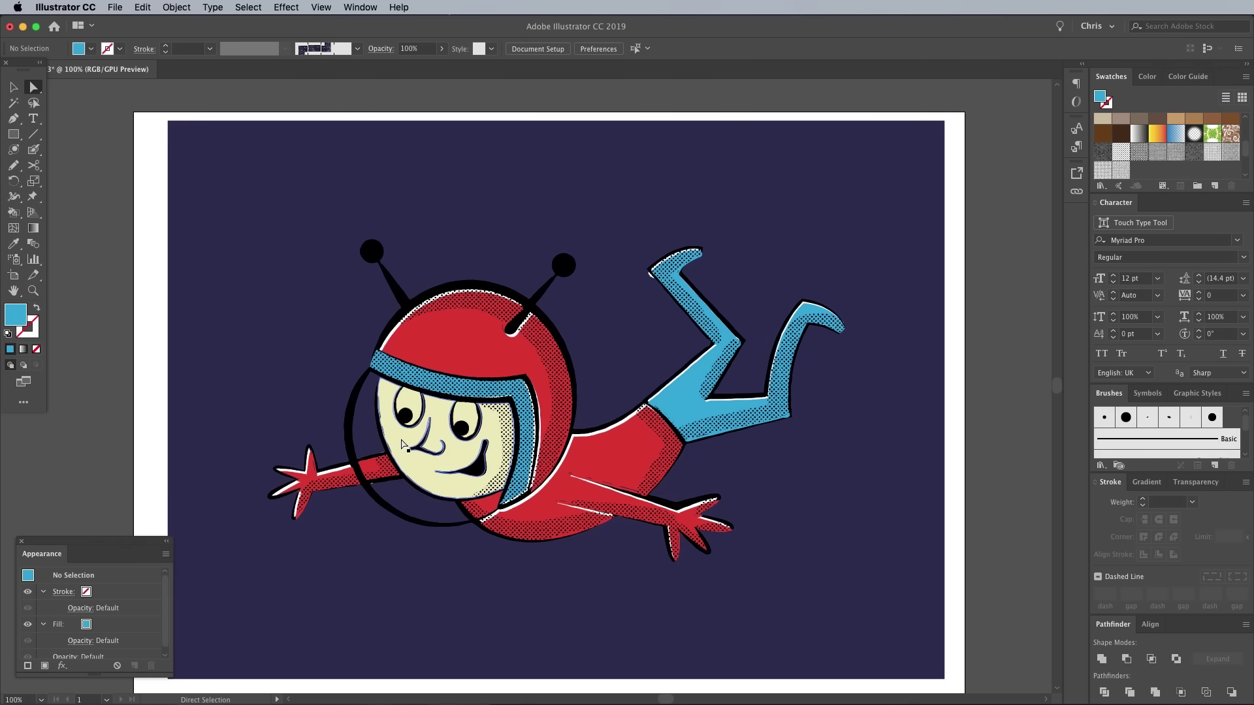
# - Select all the black linework by colour with the Magic Wand, bring it to the front and deselect it
pyautogui.click(13, 104)
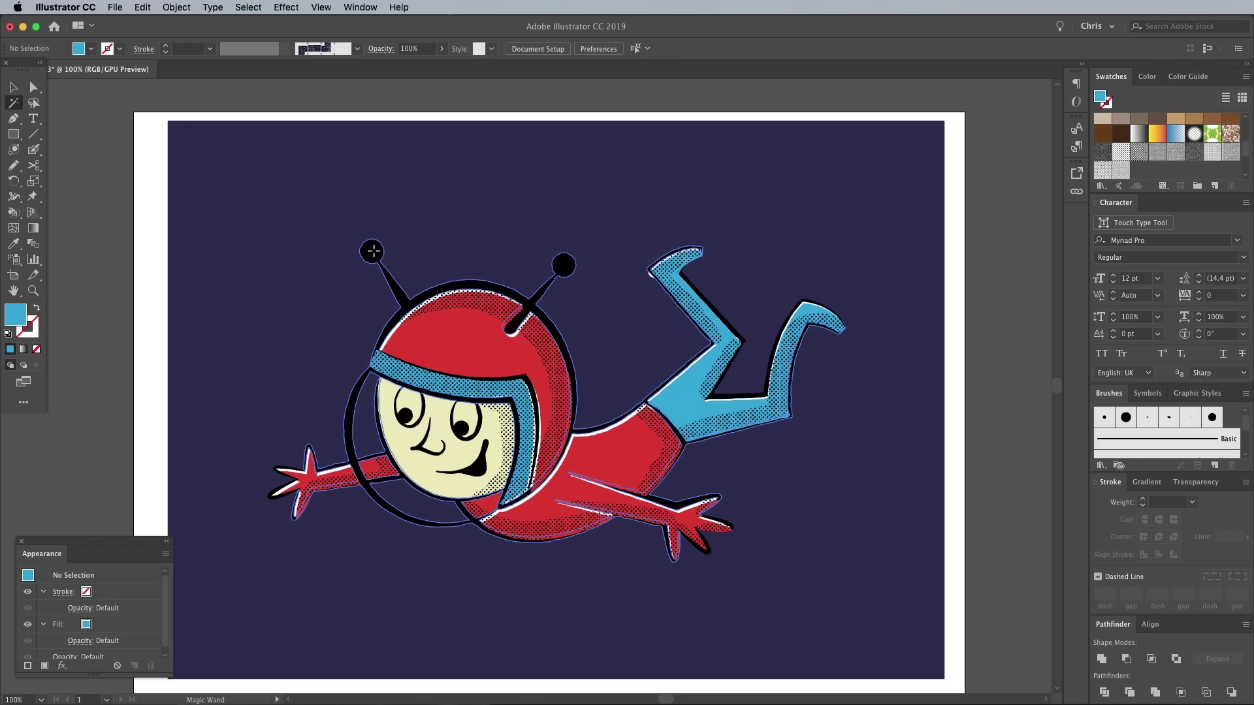
pyautogui.click(373, 251)
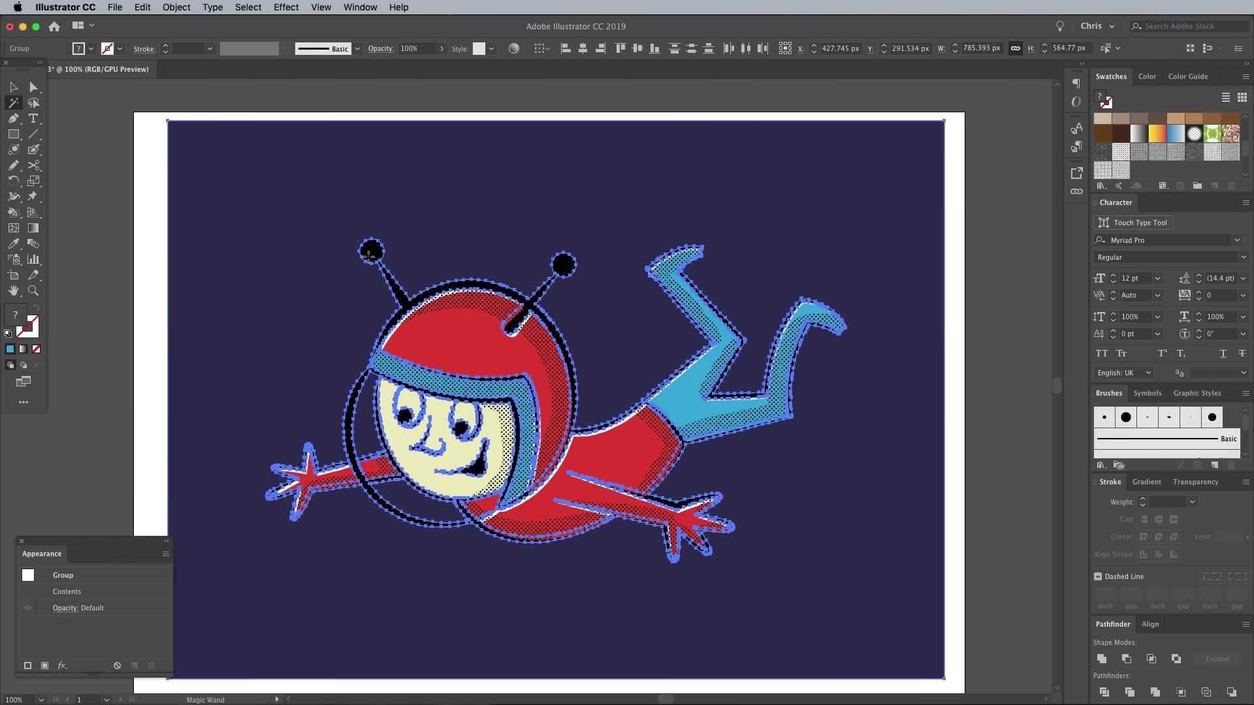
pyautogui.rightClick(450, 377)
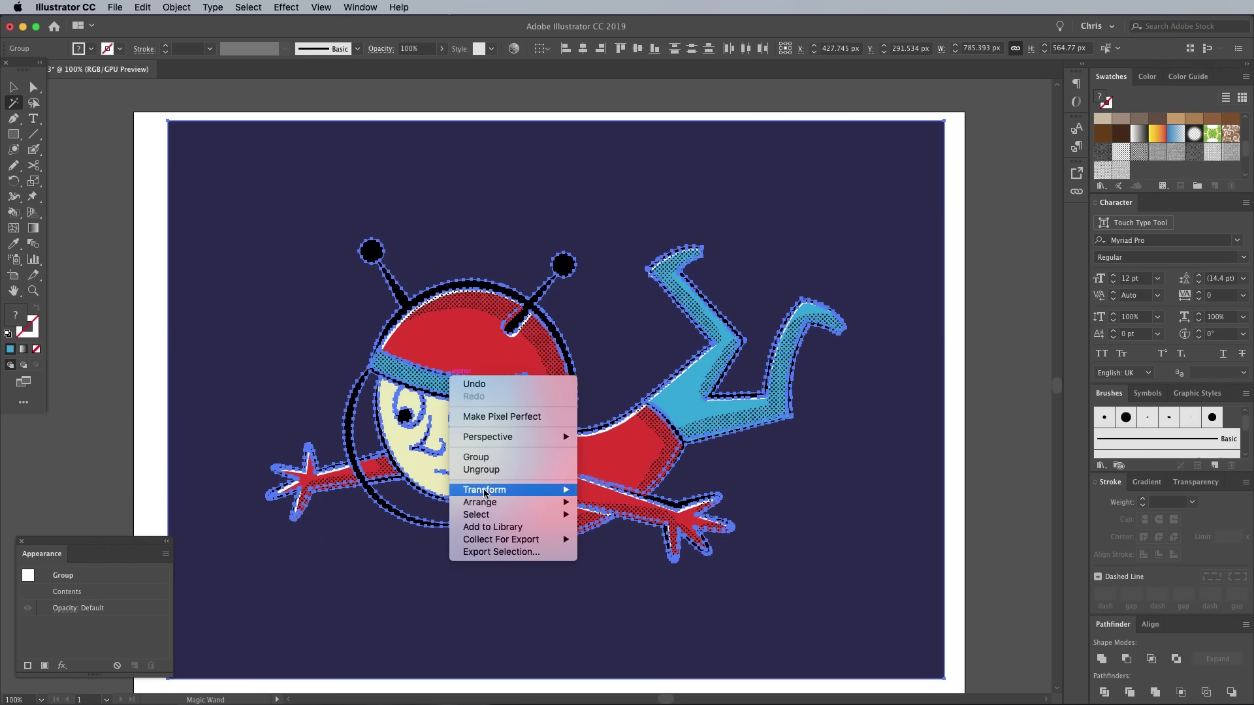
pyautogui.moveTo(490, 502)
pyautogui.click(613, 502)
pyautogui.press('v')
pyautogui.click(84, 233)
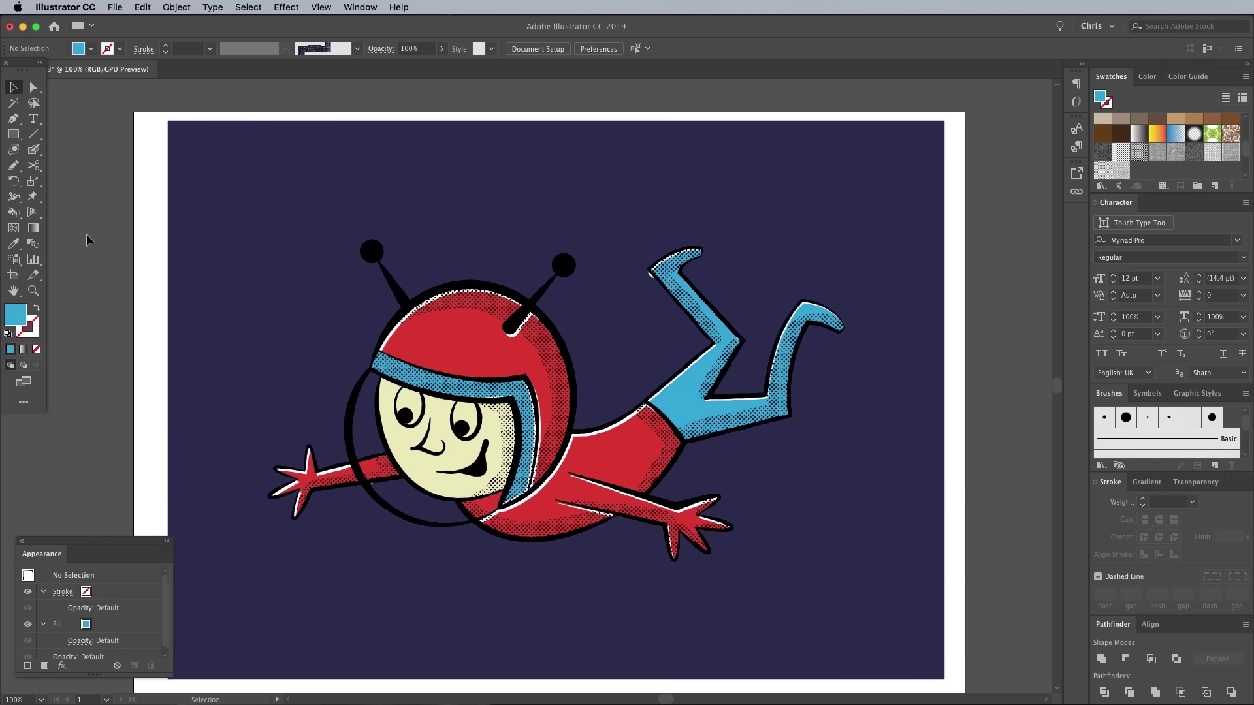
# - Add the title "Astro-Boy!" above the character in SignPainter HouseScript Semibold at about 85 pt
pyautogui.press('t')
pyautogui.click(275, 184)
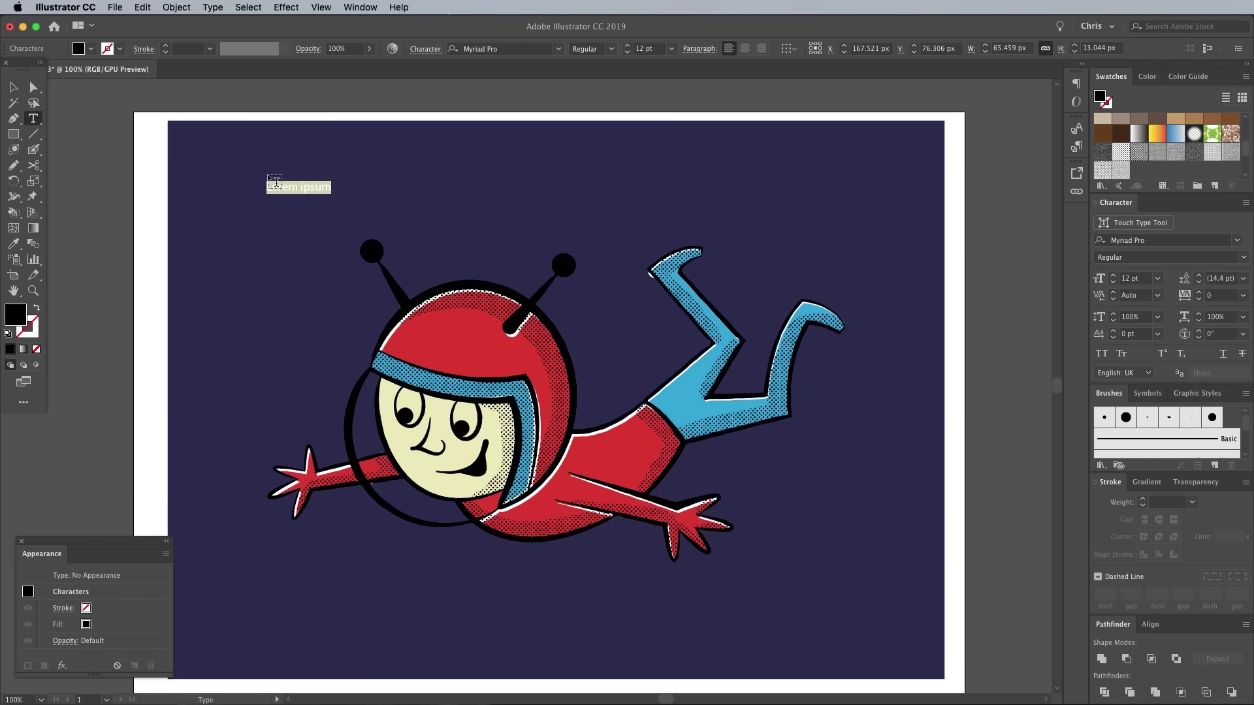
pyautogui.write('Astro-Boy!')
pyautogui.press('Escape')
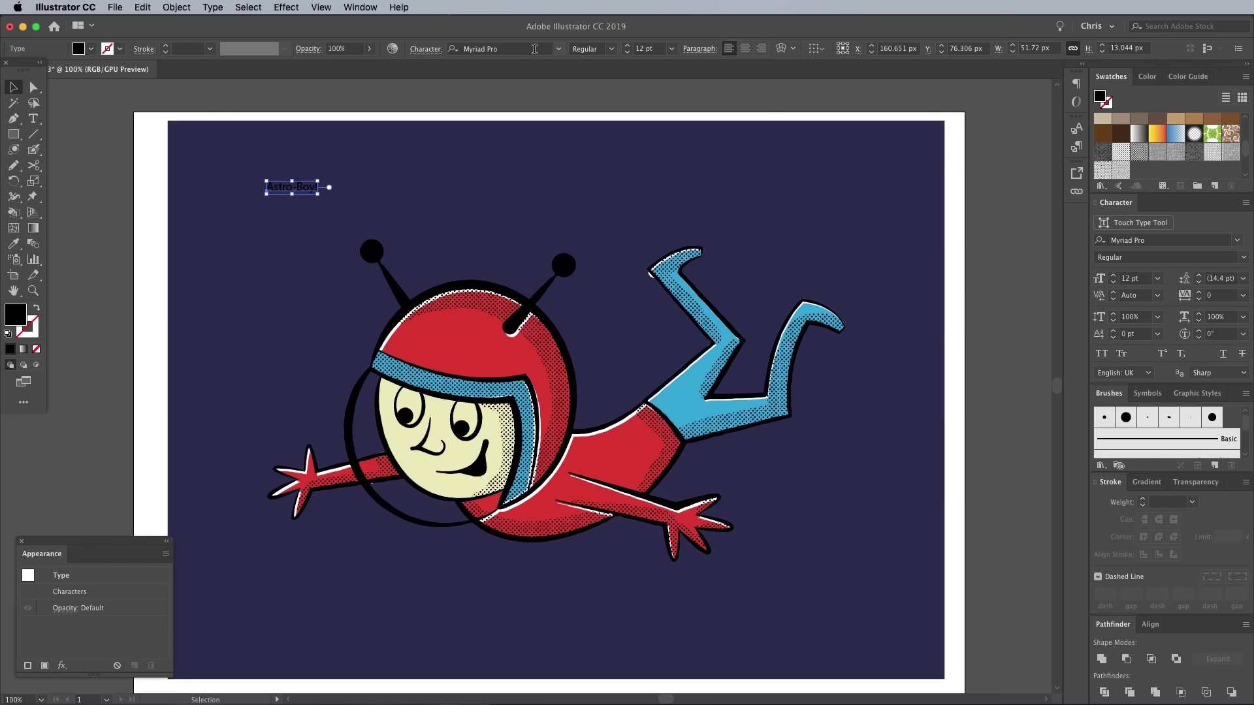
pyautogui.click(503, 48)
pyautogui.write('signpa')
pyautogui.click(522, 133)
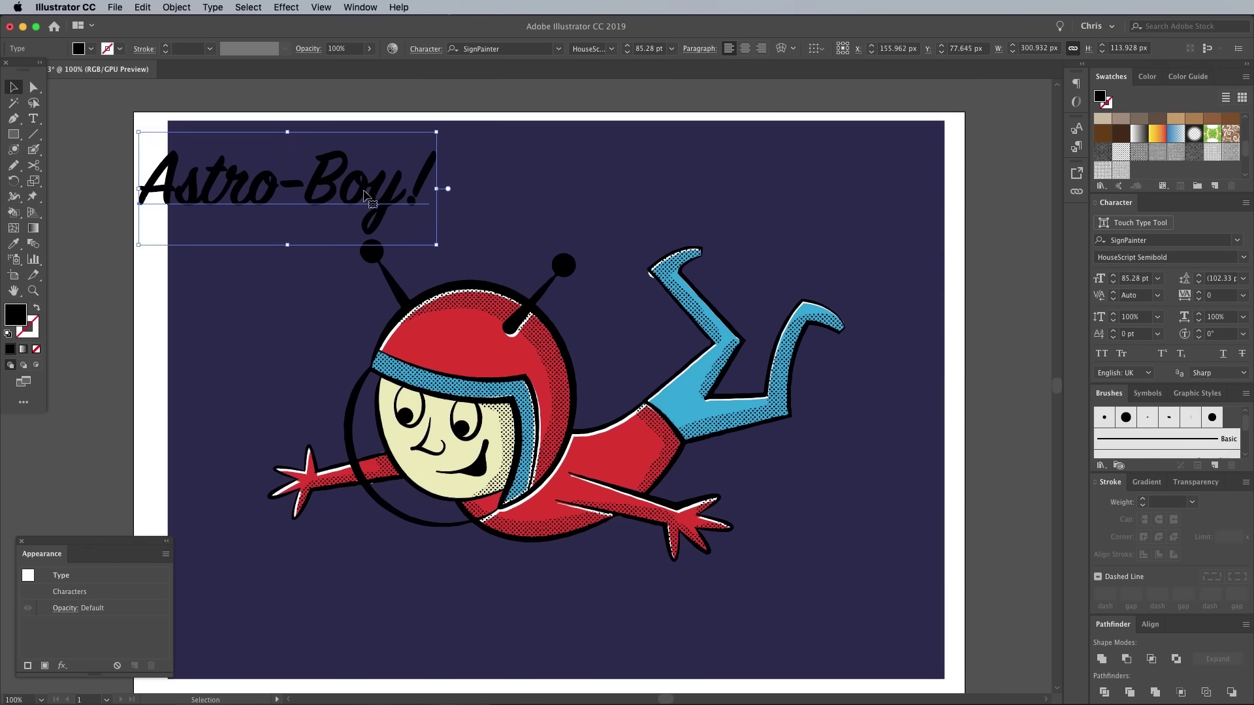
# - Warp the title with a horizontal Rise envelope at 30% bend and rotate it to climb above the helmet
pyautogui.press('alt+shift+super+w')
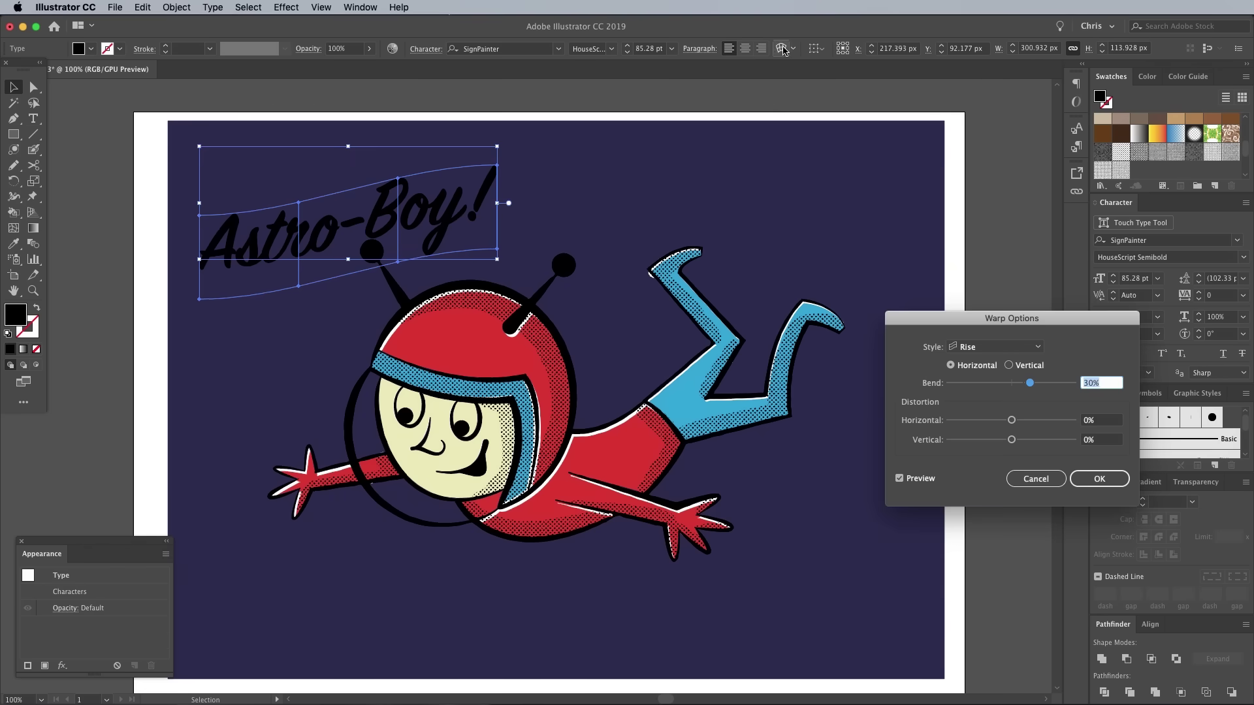
pyautogui.moveTo(1043, 384); pyautogui.dragTo(1031, 386)
pyautogui.click(1099, 479)
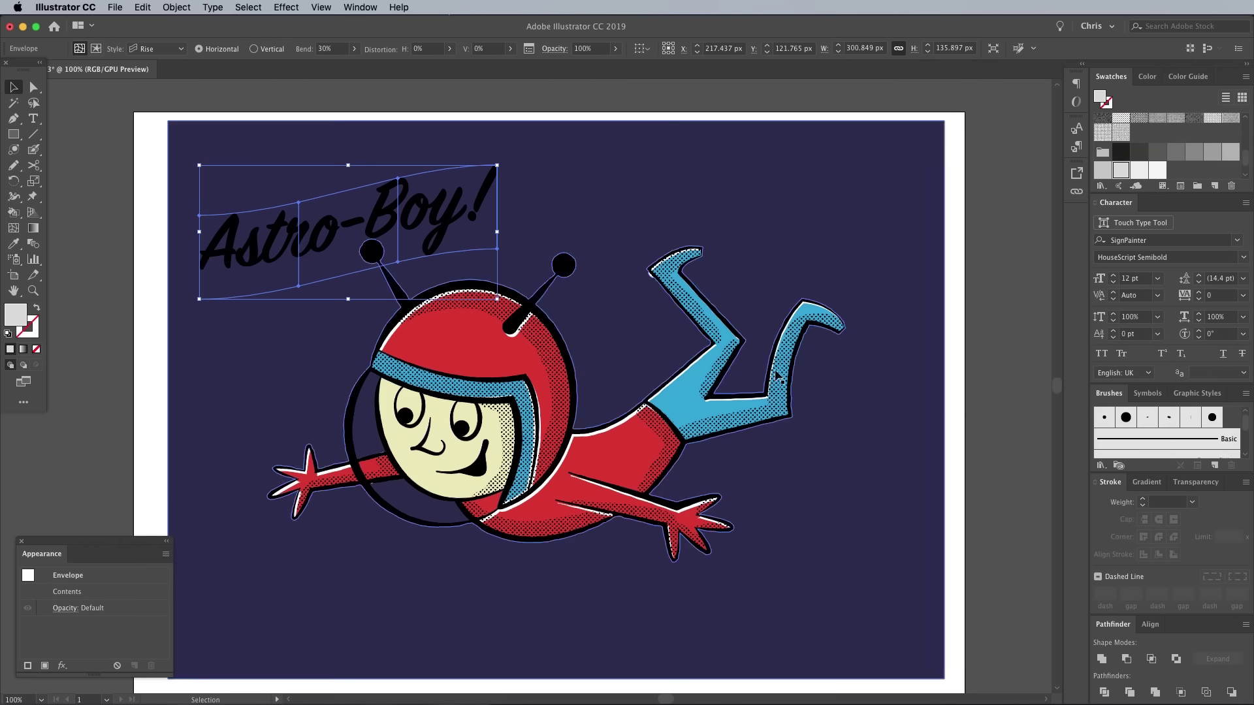
pyautogui.moveTo(573, 277); pyautogui.dragTo(424, 216)
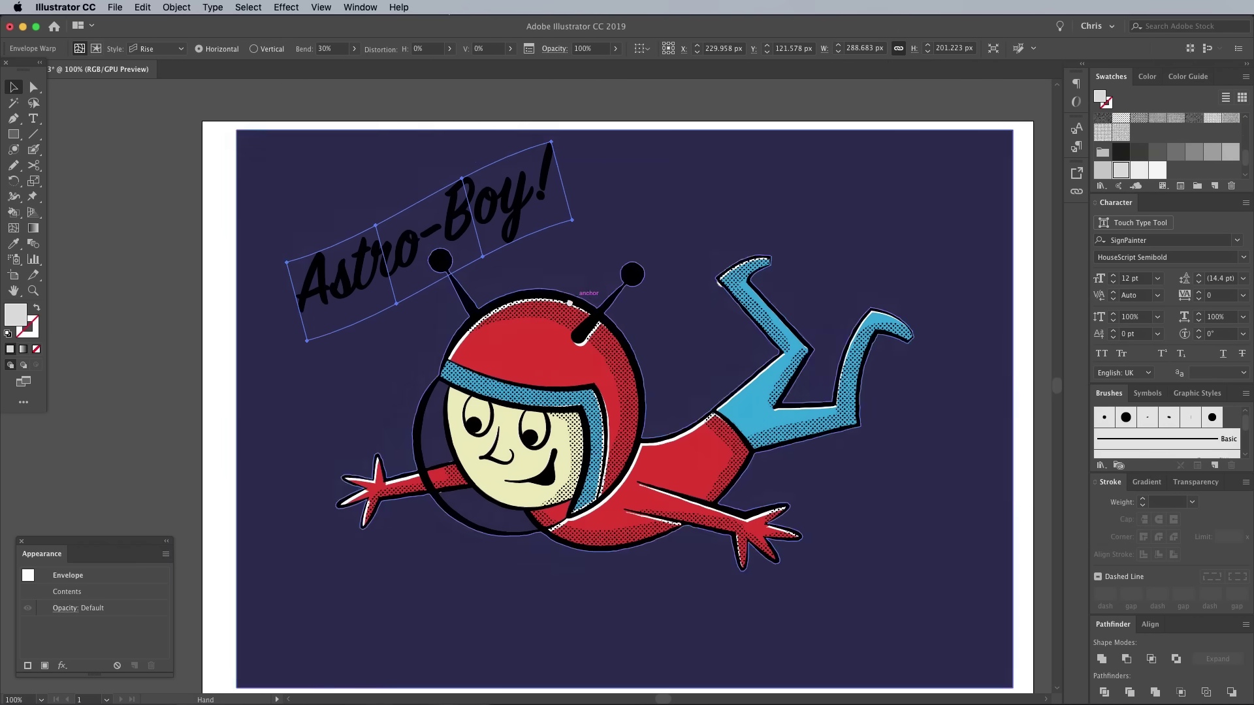
# - Expand the warped title, fill it with the cream colour sampled from the face and deselect it
pyautogui.click(176, 7)
pyautogui.click(190, 134)
pyautogui.press('i')
pyautogui.click(470, 470)
pyautogui.press('v')
pyautogui.press('super+shift+a')
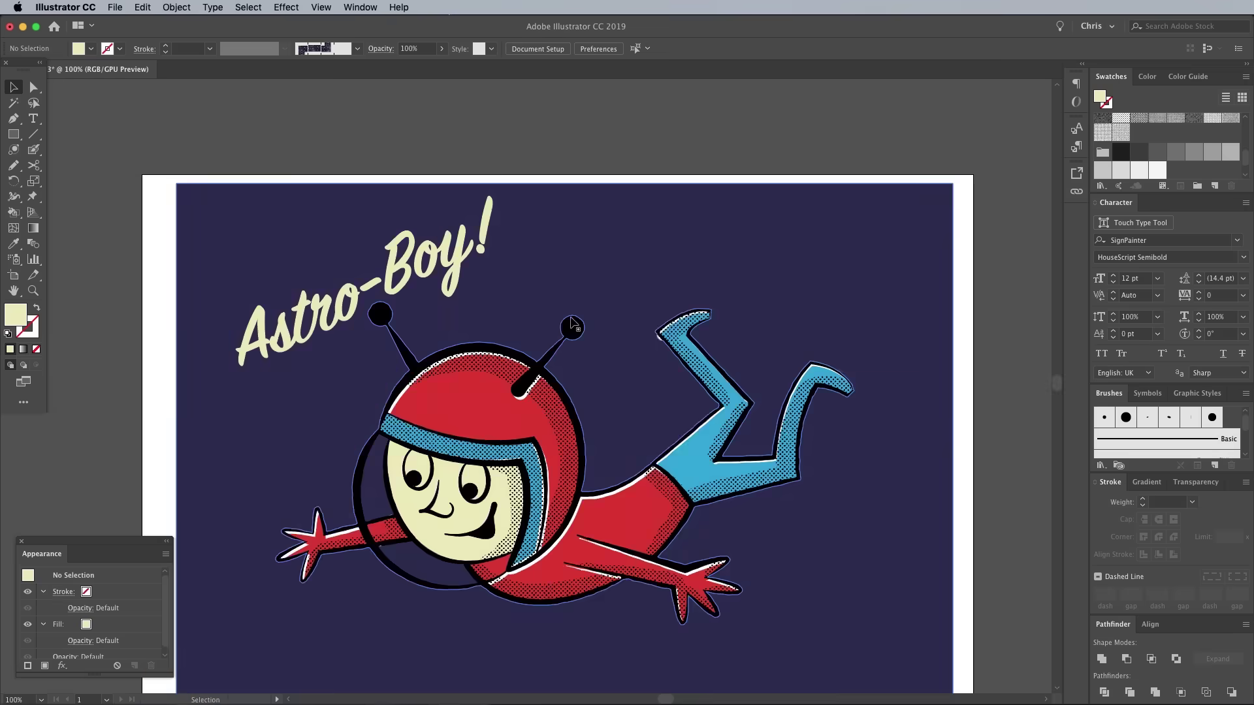
# - Draw a slim four-pointed star in the cream colour on the navy background near the character
pyautogui.press('super+equal')
pyautogui.press('super+equal')
pyautogui.moveTo(528, 258); pyautogui.dragTo(445, 401)
pyautogui.press('e')
pyautogui.press('n')
pyautogui.moveTo(610, 311)
pyautogui.mouseDown()
pyautogui.moveTo(498, 369)
pyautogui.moveTo(513, 364)
pyautogui.moveTo(505, 387)
pyautogui.moveTo(487, 374)
pyautogui.moveTo(502, 364)
pyautogui.mouseUp()
pyautogui.click(17, 89)
pyautogui.click(513, 190)
pyautogui.press('super+minus')
pyautogui.press('super+minus')
pyautogui.press('super+minus')
pyautogui.click(514, 375)
pyautogui.press('super+equal')
pyautogui.press('super+equal')
pyautogui.moveTo(486, 346); pyautogui.dragTo(503, 362)
pyautogui.press('super+minus')
# - Scatter copies of the star around the character in varied sizes and rotations across the navy background
pyautogui.moveTo(577, 212); pyautogui.dragTo(510, 219)
pyautogui.moveTo(487, 221); pyautogui.dragTo(731, 242)
pyautogui.moveTo(753, 263); pyautogui.dragTo(760, 229)
pyautogui.moveTo(730, 241); pyautogui.dragTo(483, 609)
pyautogui.moveTo(483, 609); pyautogui.dragTo(230, 373)
pyautogui.moveTo(253, 373); pyautogui.dragTo(239, 167)
pyautogui.moveTo(239, 167); pyautogui.dragTo(243, 568)
pyautogui.moveTo(243, 568); pyautogui.dragTo(374, 575)
pyautogui.moveTo(373, 575); pyautogui.dragTo(596, 596)
pyautogui.moveTo(596, 596); pyautogui.dragTo(579, 344)
pyautogui.moveTo(578, 344); pyautogui.dragTo(847, 287)
pyautogui.moveTo(848, 287); pyautogui.dragTo(859, 606)
pyautogui.moveTo(875, 598); pyautogui.dragTo(875, 611)
# - Fill the remaining gaps around the title and the background's left side with more small star copies and deselect
pyautogui.moveTo(848, 287); pyautogui.dragTo(196, 190)
pyautogui.click(239, 167)
pyautogui.moveTo(247, 161); pyautogui.dragTo(306, 161)
pyautogui.hscroll(-2, 683, 157)
pyautogui.moveTo(650, 140); pyautogui.dragTo(215, 444)
pyautogui.click(988, 484)
pyautogui.hscroll(-2, 988, 484)
pyautogui.moveTo(306, 566); pyautogui.dragTo(346, 640)
pyautogui.click(993, 482)
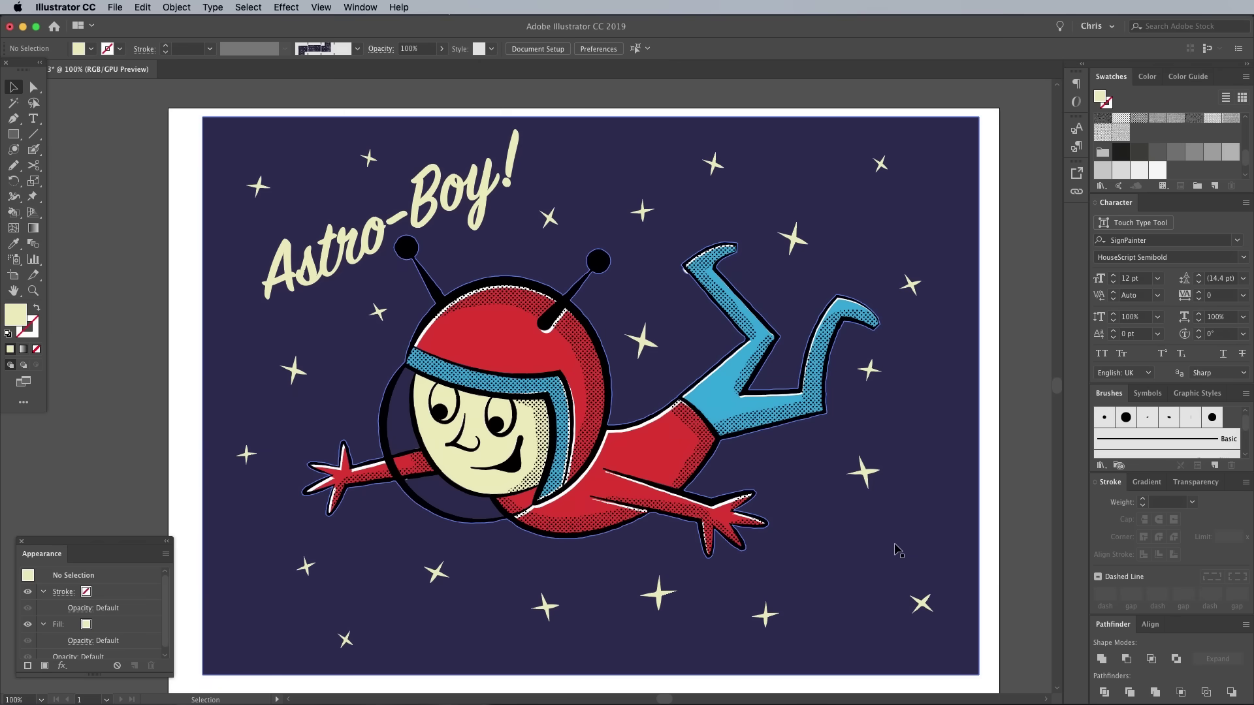
# - Select the whole finished illustration, including background, title and stars, and copy it
pyautogui.scroll(-4, 587, 391)
pyautogui.press('super+a')
pyautogui.scroll(6, 545, 373)
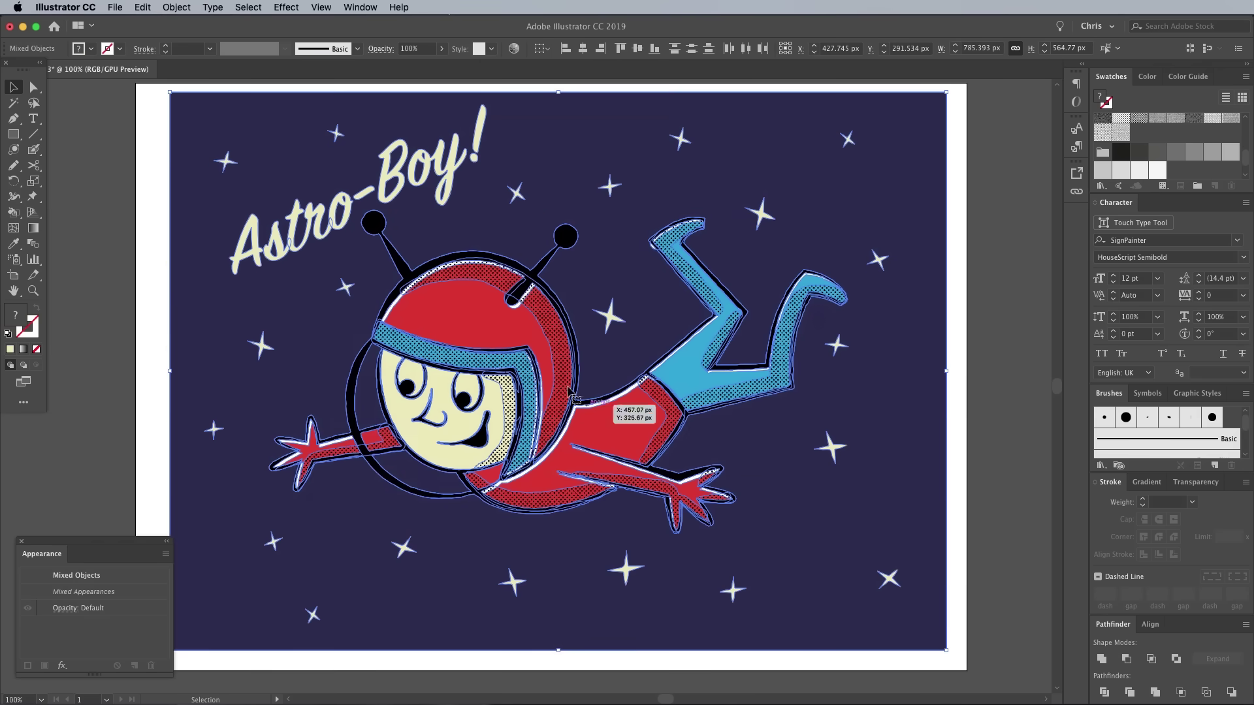
pyautogui.click(143, 8)
pyautogui.click(160, 72)
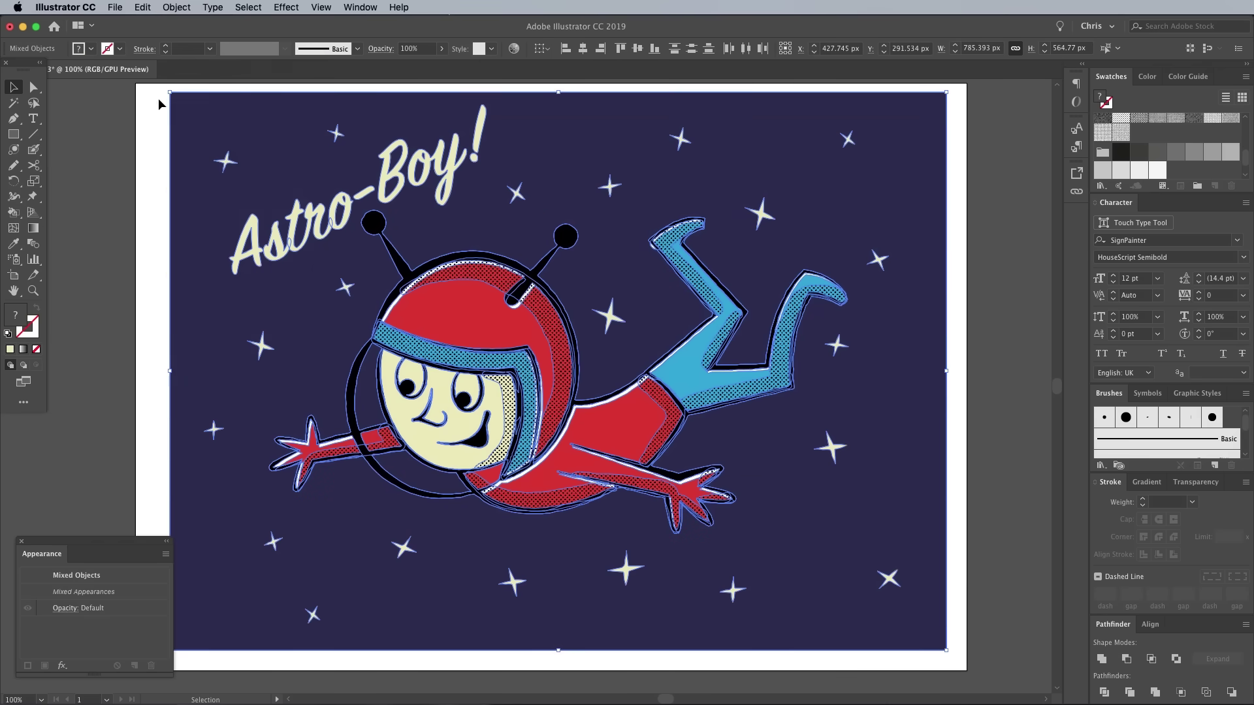
# - Switch to Photoshop and create a new 785 × 565 px RGB document from the Clipboard document type
pyautogui.press('super+Tab')
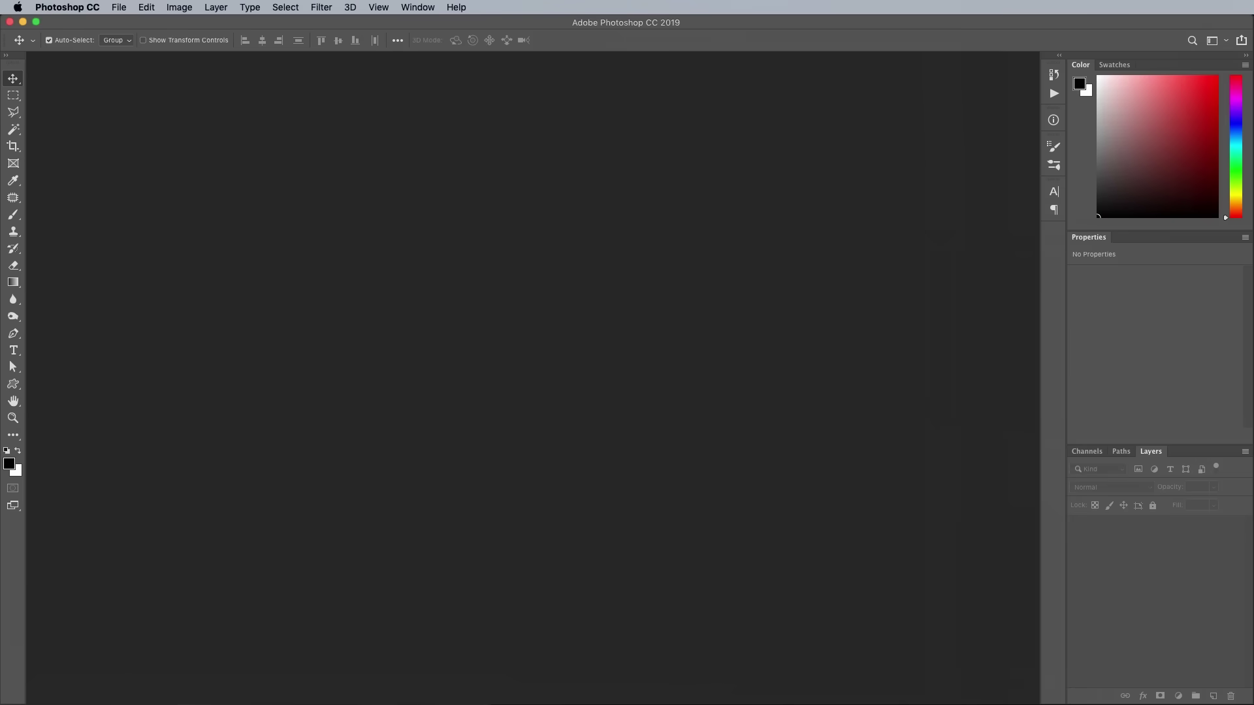
pyautogui.click(113, 9)
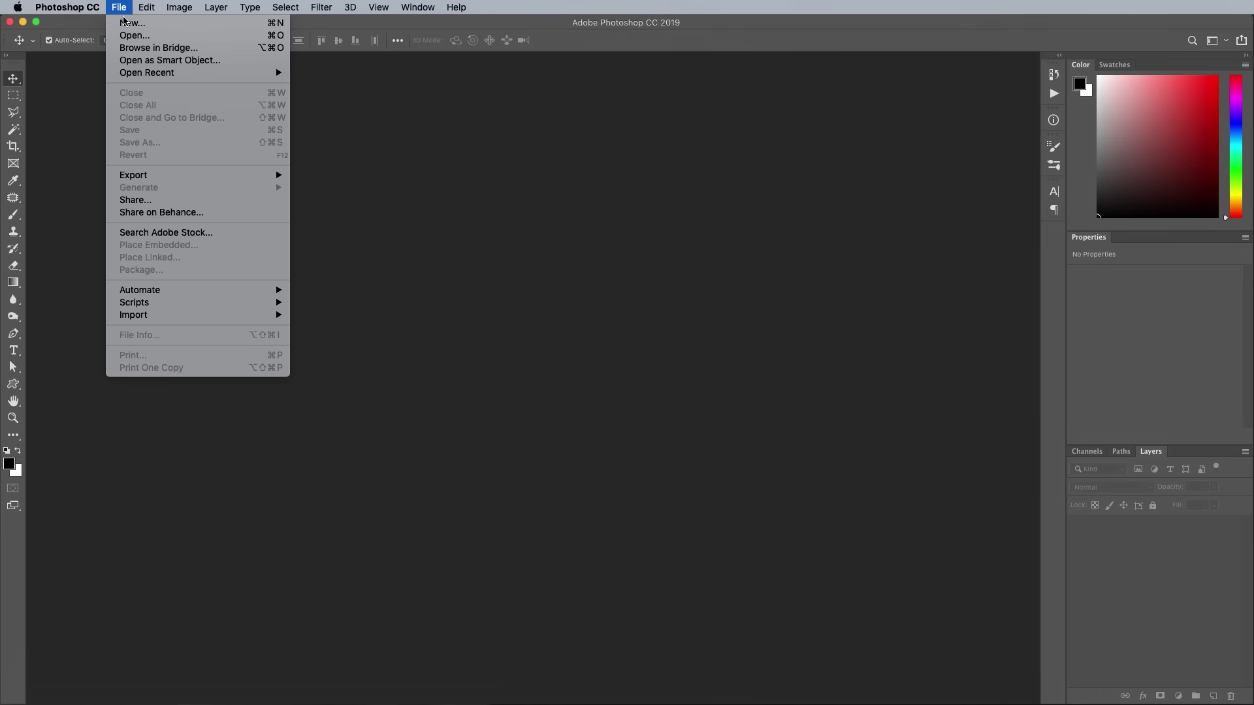
pyautogui.click(124, 26)
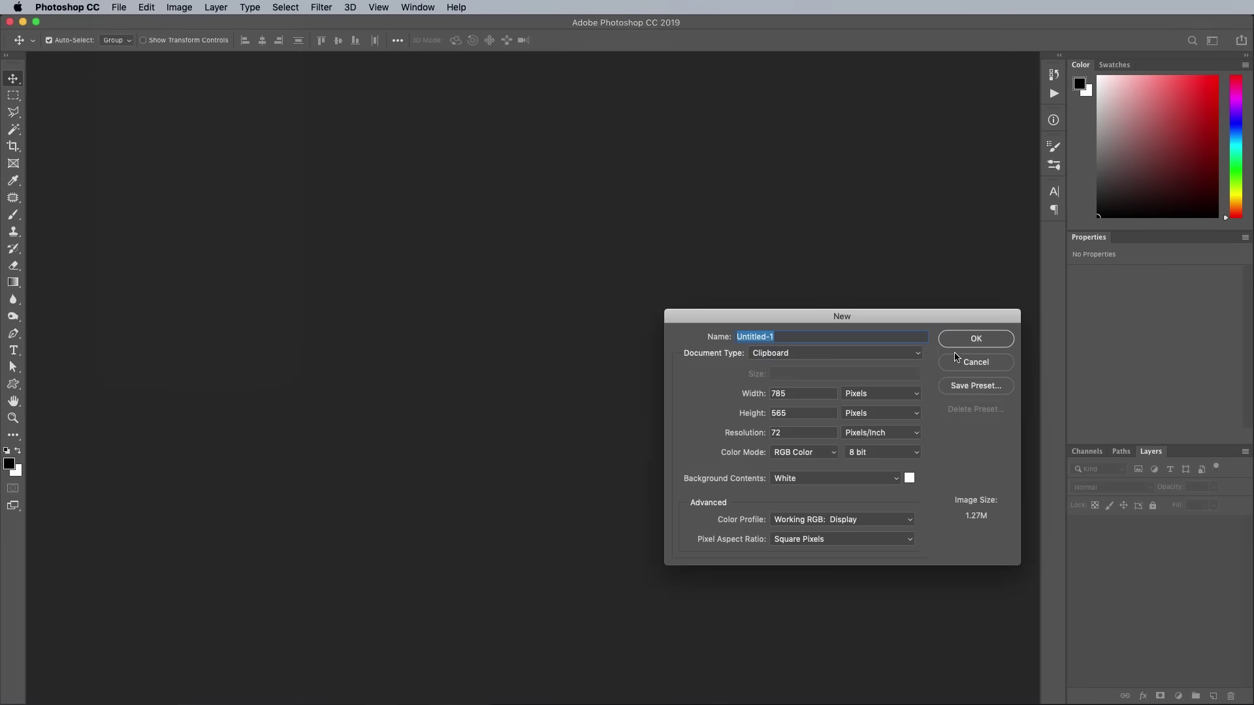
pyautogui.click(957, 342)
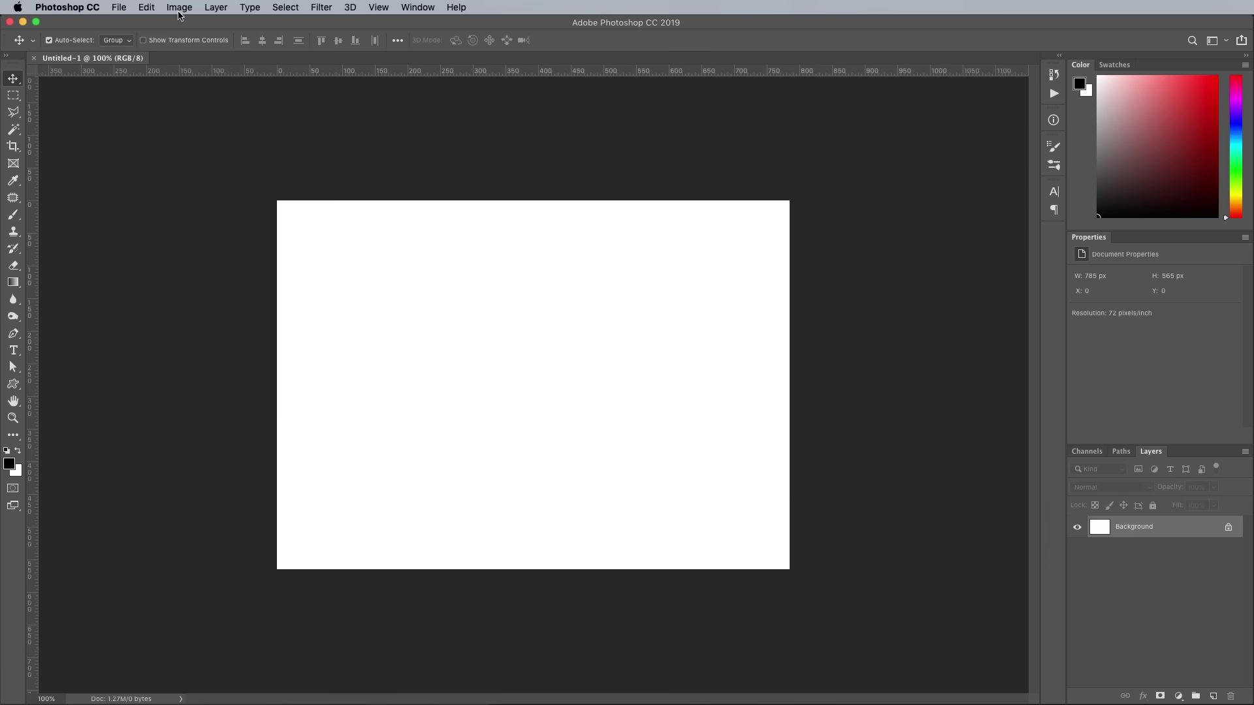
# - Resize the blank document's image to 3000 px wide
pyautogui.click(178, 11)
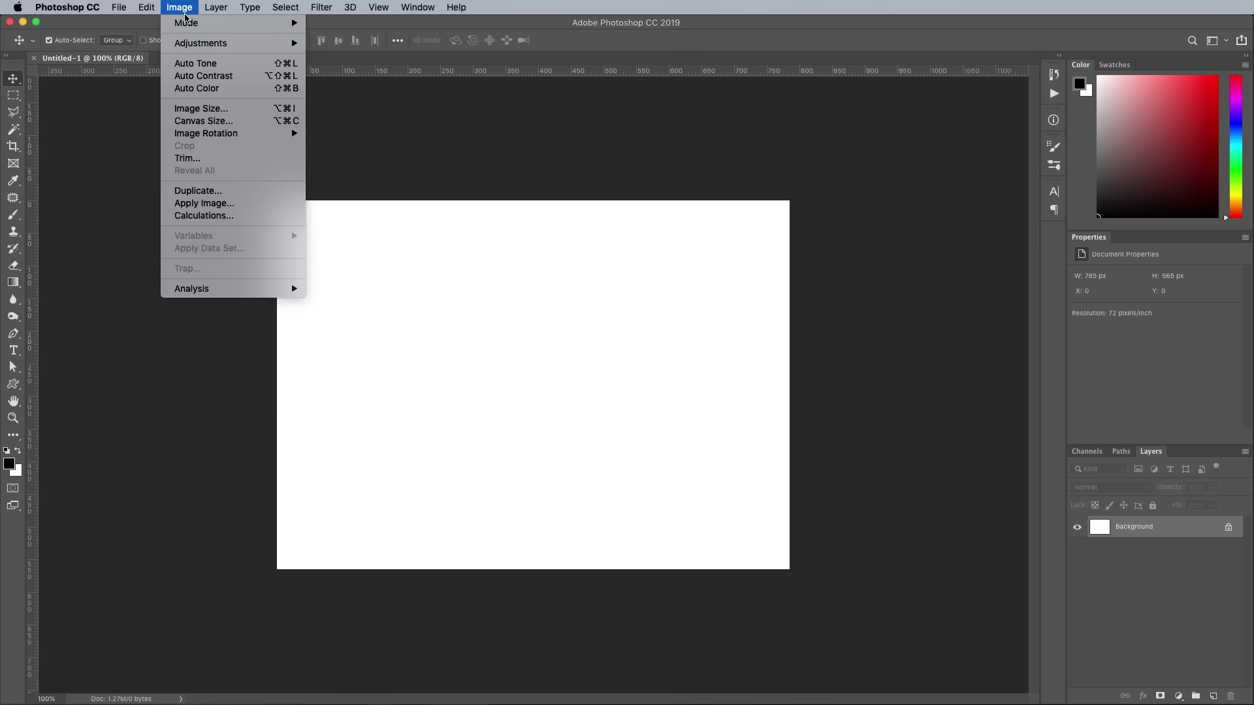
pyautogui.click(206, 111)
pyautogui.write('3000')
pyautogui.press('Return')
# - Paste the copied illustration as pixels and scale it to about 3040 × 2185 px, slightly overfilling the canvas
pyautogui.press('v')
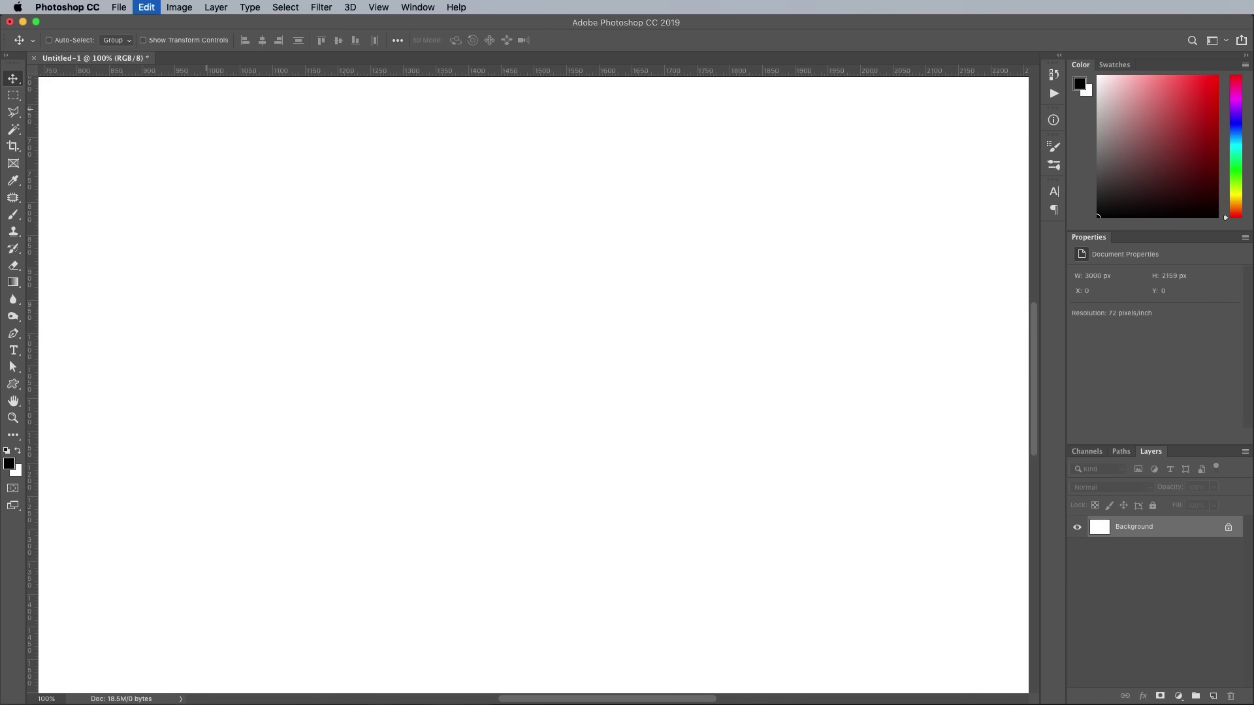
pyautogui.press('super+v')
pyautogui.click(764, 333)
pyautogui.press('super+minus')
pyautogui.press('super+minus')
pyautogui.press('super+minus')
pyautogui.moveTo(438, 315); pyautogui.dragTo(189, 167)
pyautogui.press('Return')
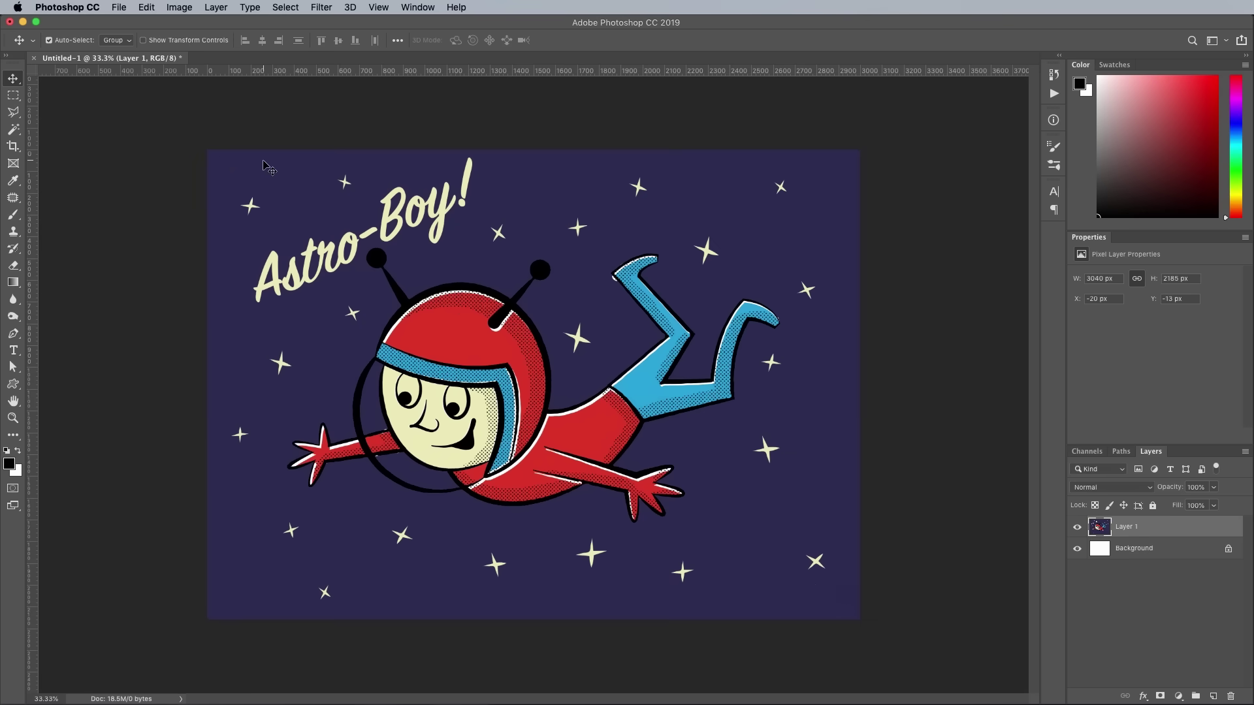
# - Open the paper texture shutterstock_285970157.jpg from the desktop, copy the entire image and close the file
pyautogui.press('F11')
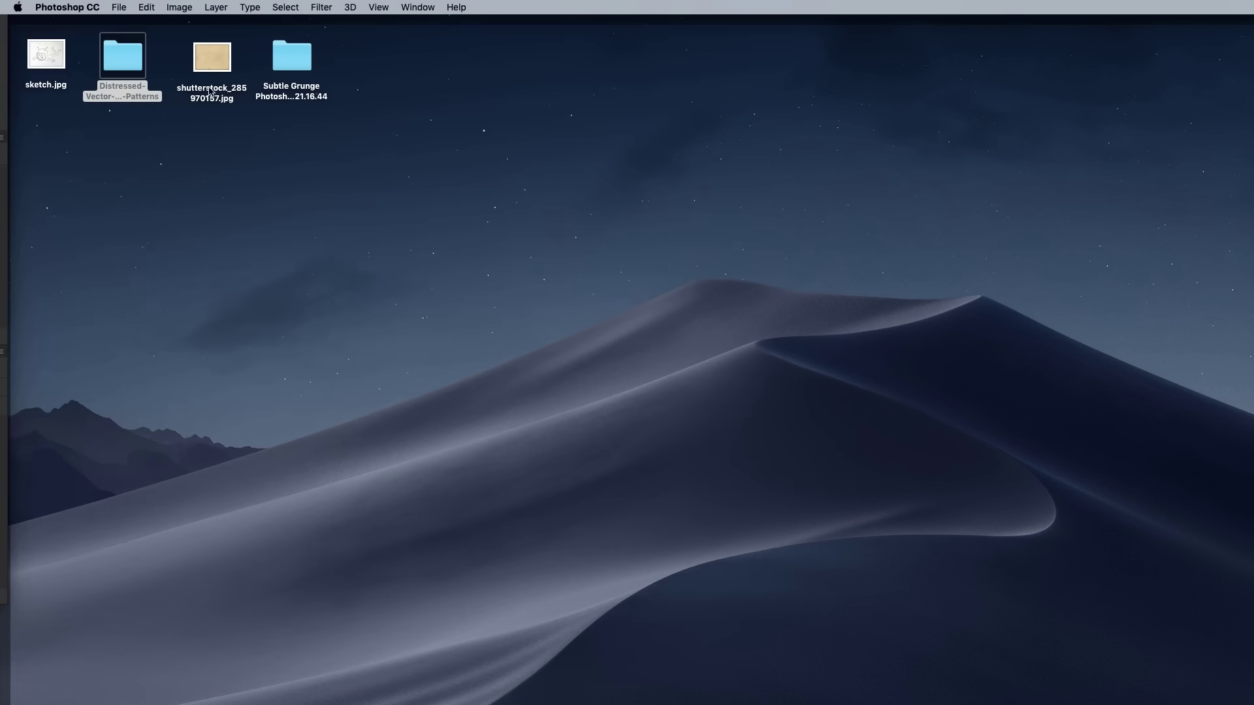
pyautogui.doubleClick(211, 56)
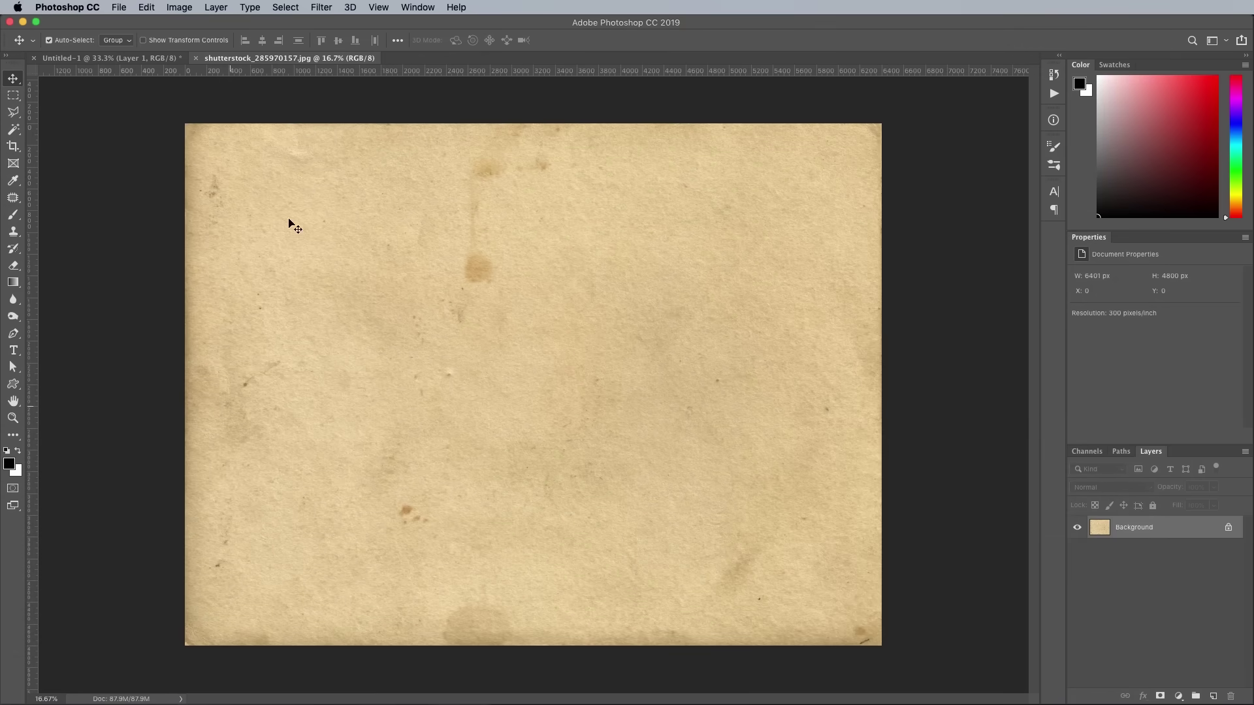
pyautogui.click(292, 7)
pyautogui.click(293, 21)
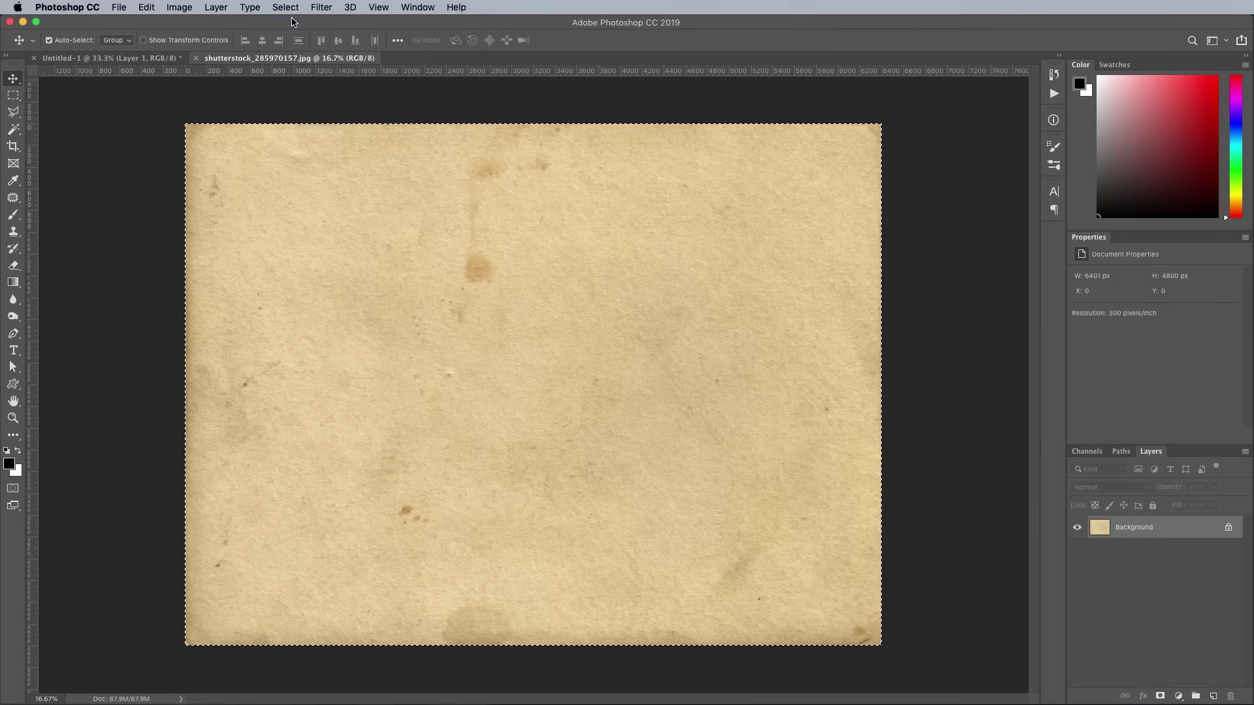
pyautogui.click(147, 7)
pyautogui.click(181, 96)
pyautogui.click(196, 58)
# - Paste the paper texture above the illustration and scale it to fill the canvas at 3000 × 2159 px
pyautogui.click(146, 7)
pyautogui.click(163, 126)
pyautogui.press('super+t')
pyautogui.moveTo(207, 151); pyautogui.dragTo(657, 367)
pyautogui.moveTo(617, 462); pyautogui.dragTo(262, 182)
pyautogui.moveTo(350, 262); pyautogui.dragTo(296, 237)
pyautogui.moveTo(766, 569); pyautogui.dragTo(859, 619)
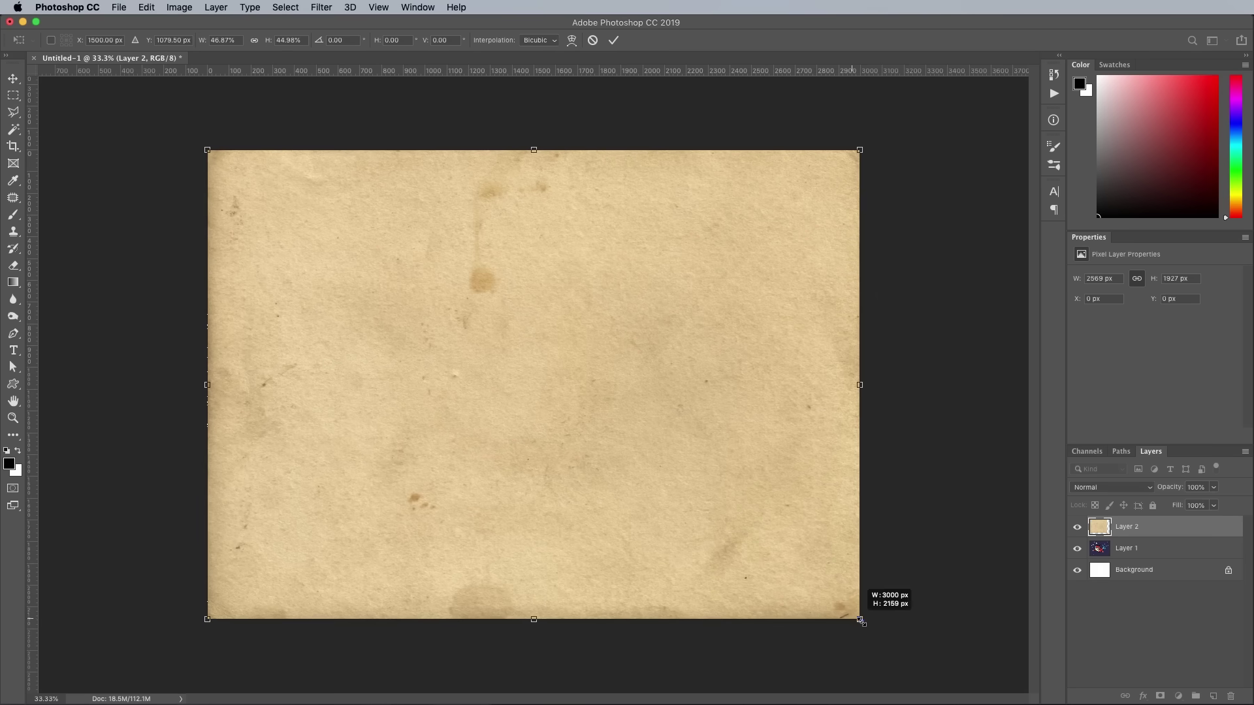
pyautogui.press('Return')
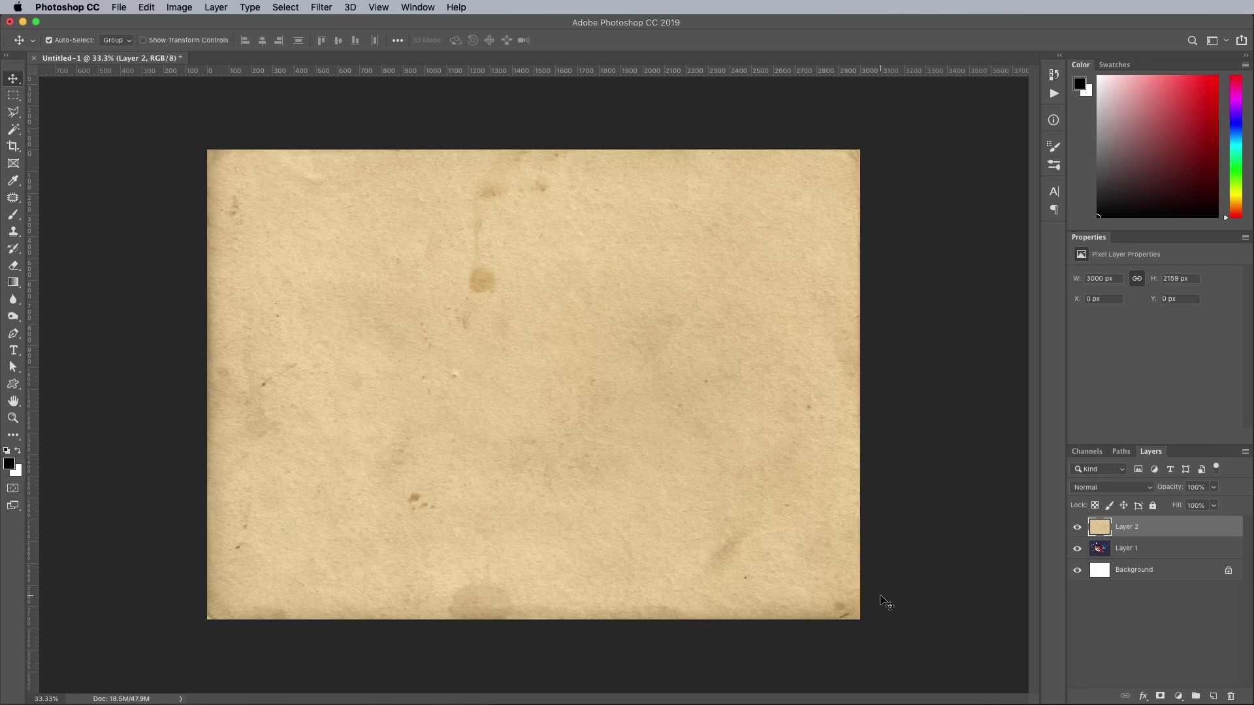
# - Set the paper texture layer's blend mode to Multiply and brighten it with a Levels adjustment
pyautogui.click(1093, 492)
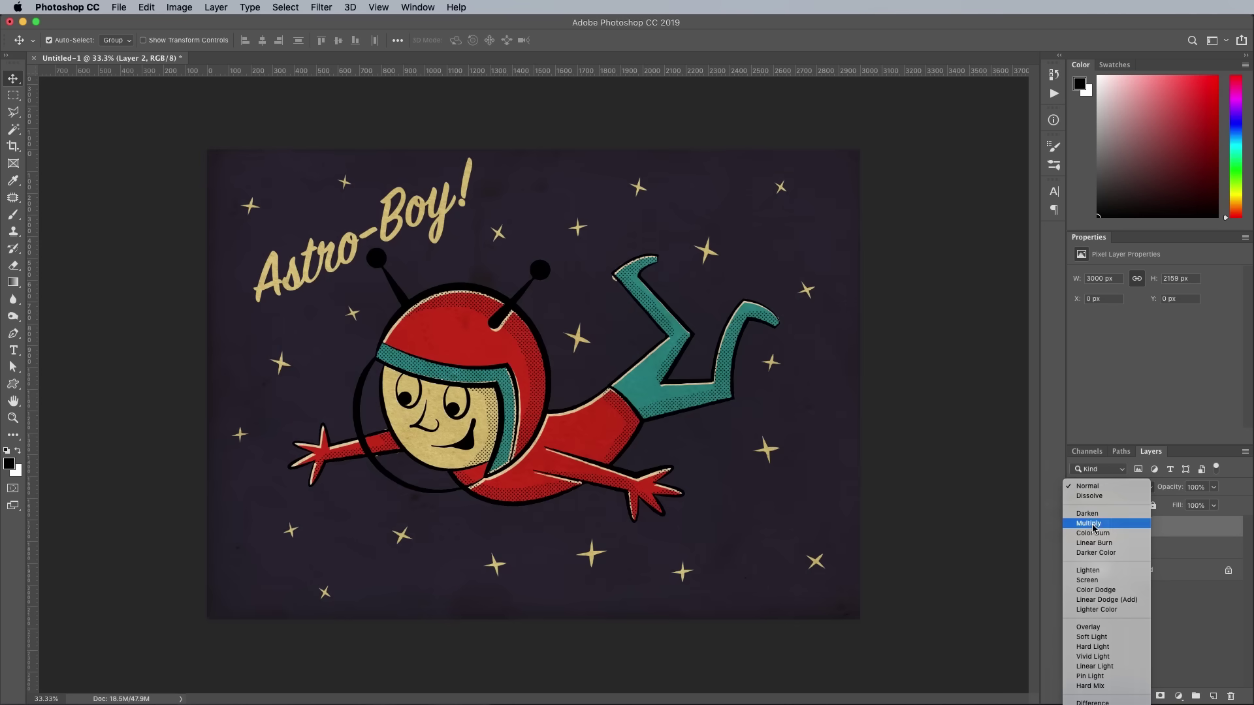
pyautogui.click(1094, 527)
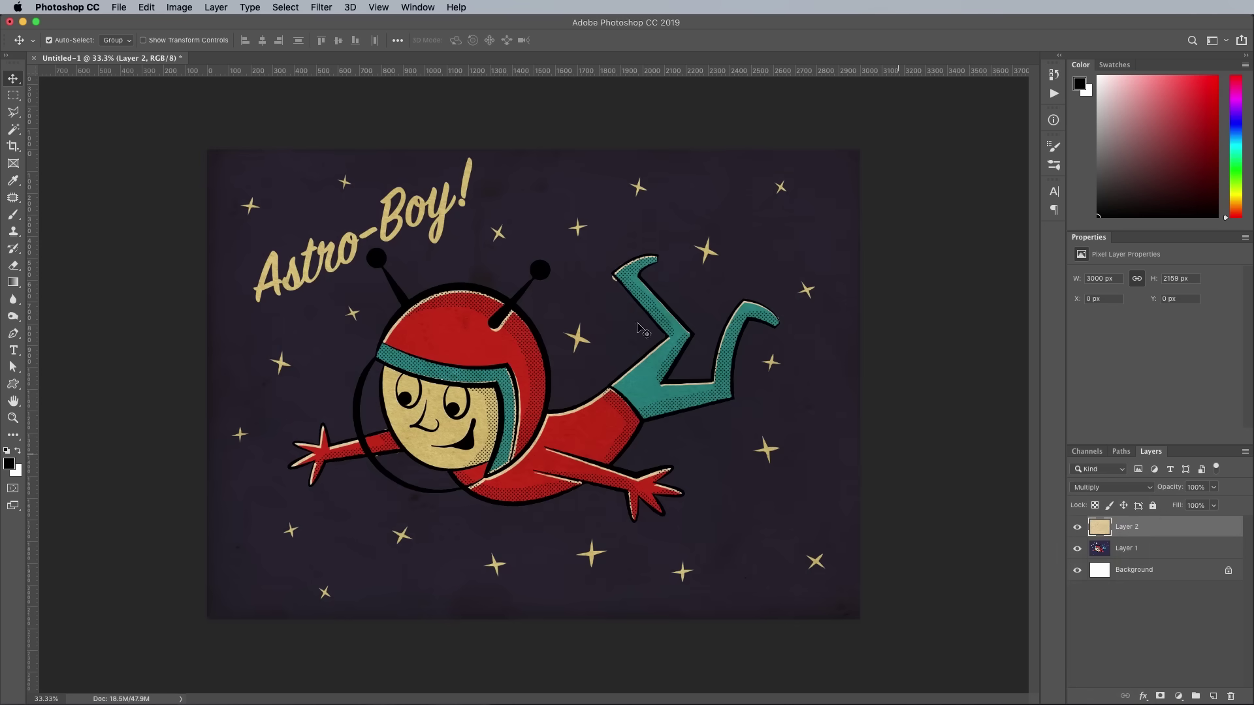
pyautogui.click(179, 7)
pyautogui.moveTo(201, 43)
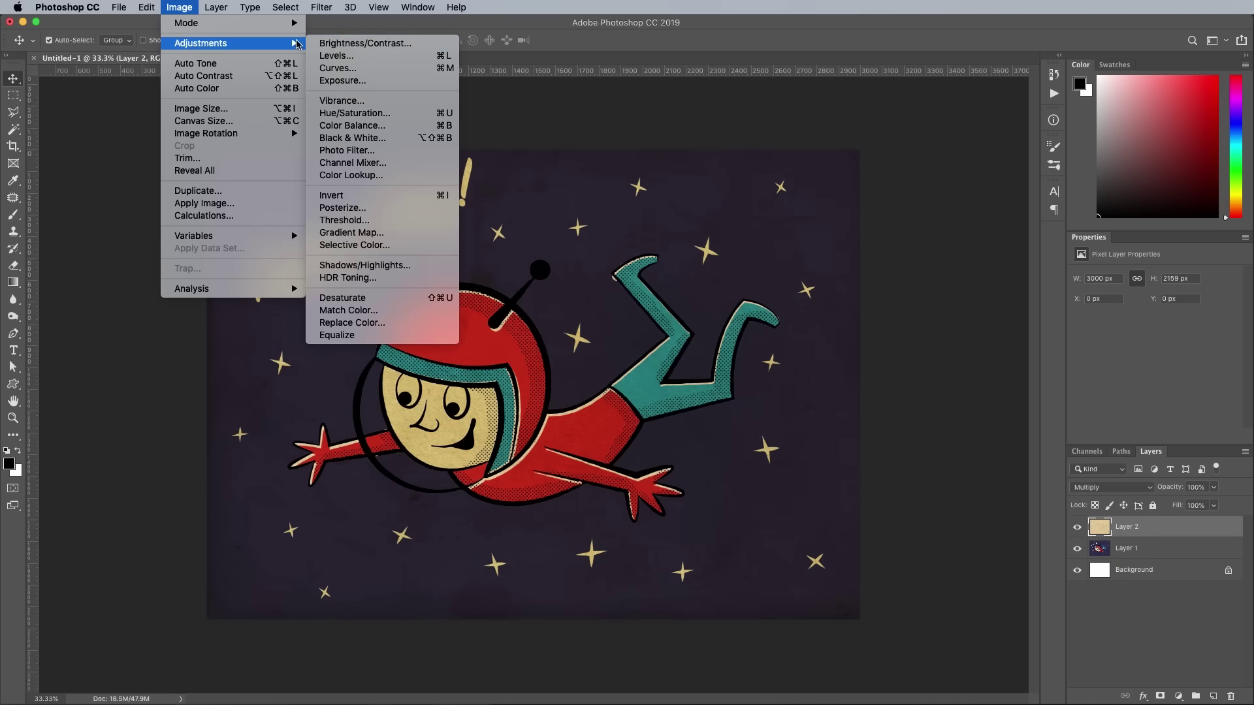
pyautogui.click(348, 57)
pyautogui.moveTo(853, 424); pyautogui.dragTo(842, 423)
pyautogui.moveTo(931, 419); pyautogui.dragTo(923, 421)
pyautogui.moveTo(773, 417); pyautogui.dragTo(836, 419)
pyautogui.moveTo(923, 418)
pyautogui.mouseDown()
pyautogui.moveTo(907, 419)
pyautogui.moveTo(921, 418)
pyautogui.mouseUp()
pyautogui.click(920, 431)
pyautogui.click(983, 294)
# - Lower the paper texture's saturation to about -34 with Hue/Saturation
pyautogui.click(179, 8)
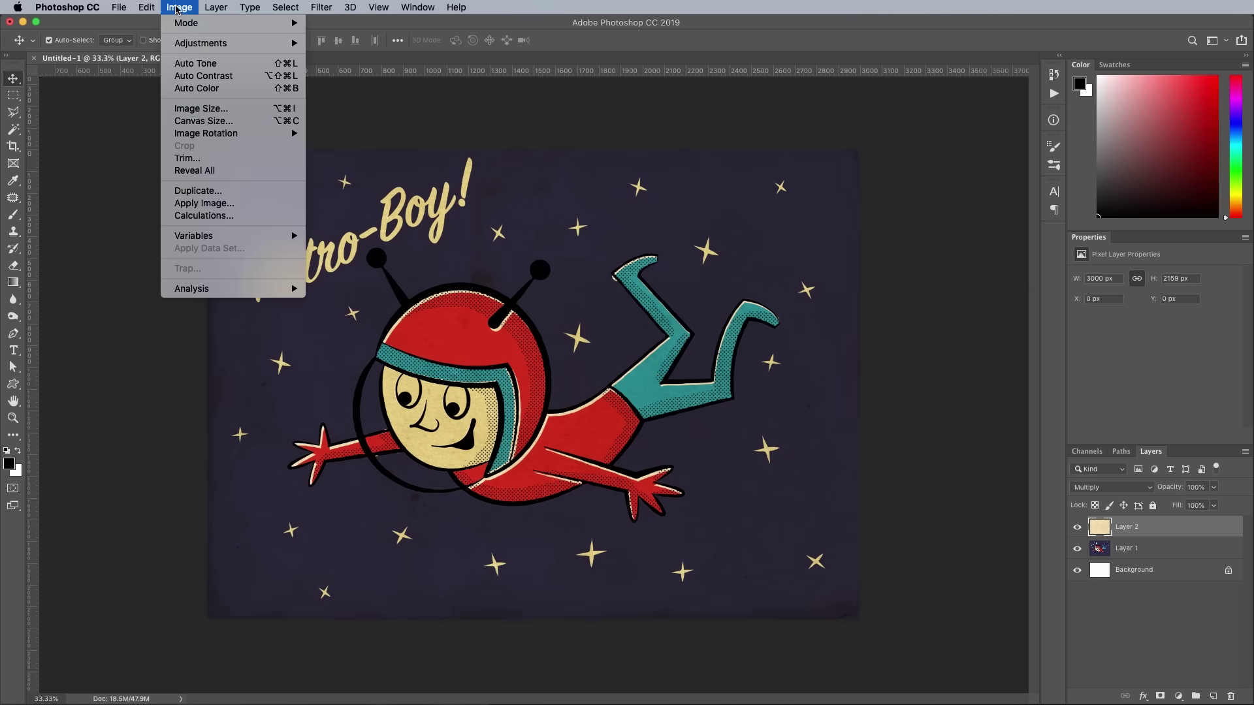
pyautogui.moveTo(204, 43)
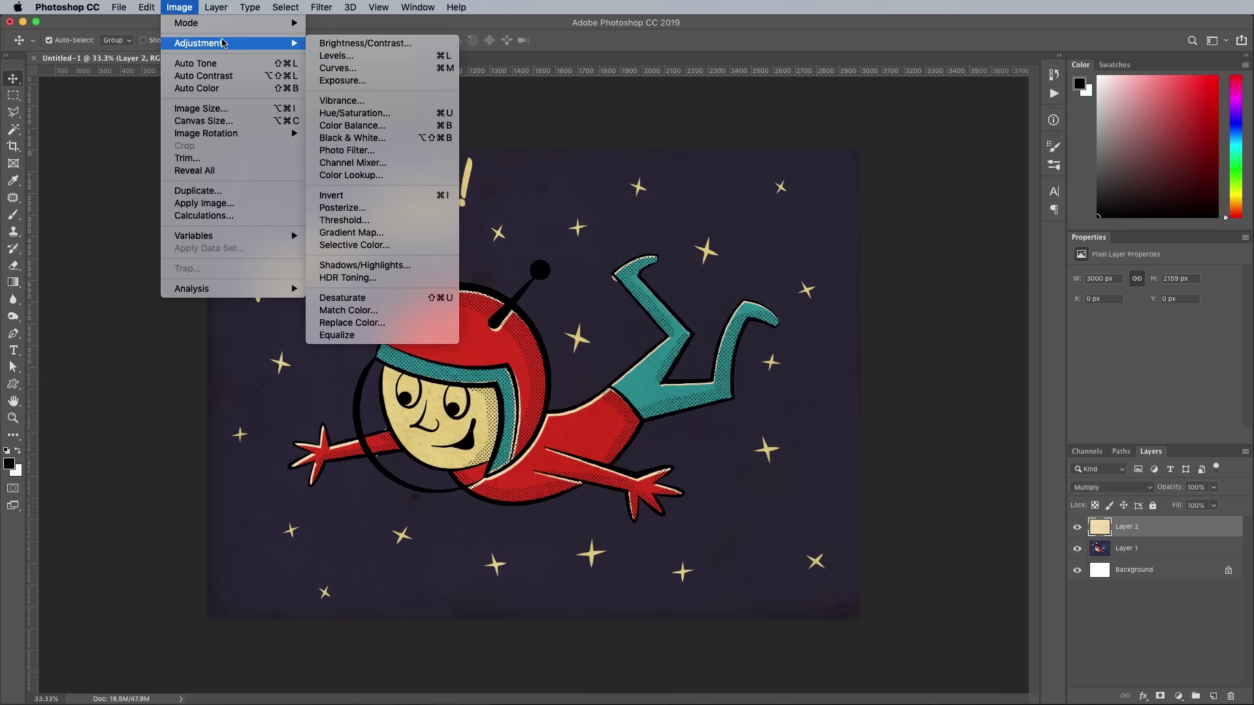
pyautogui.click(382, 113)
pyautogui.moveTo(883, 419)
pyautogui.mouseDown()
pyautogui.moveTo(842, 421)
pyautogui.moveTo(864, 421)
pyautogui.mouseUp()
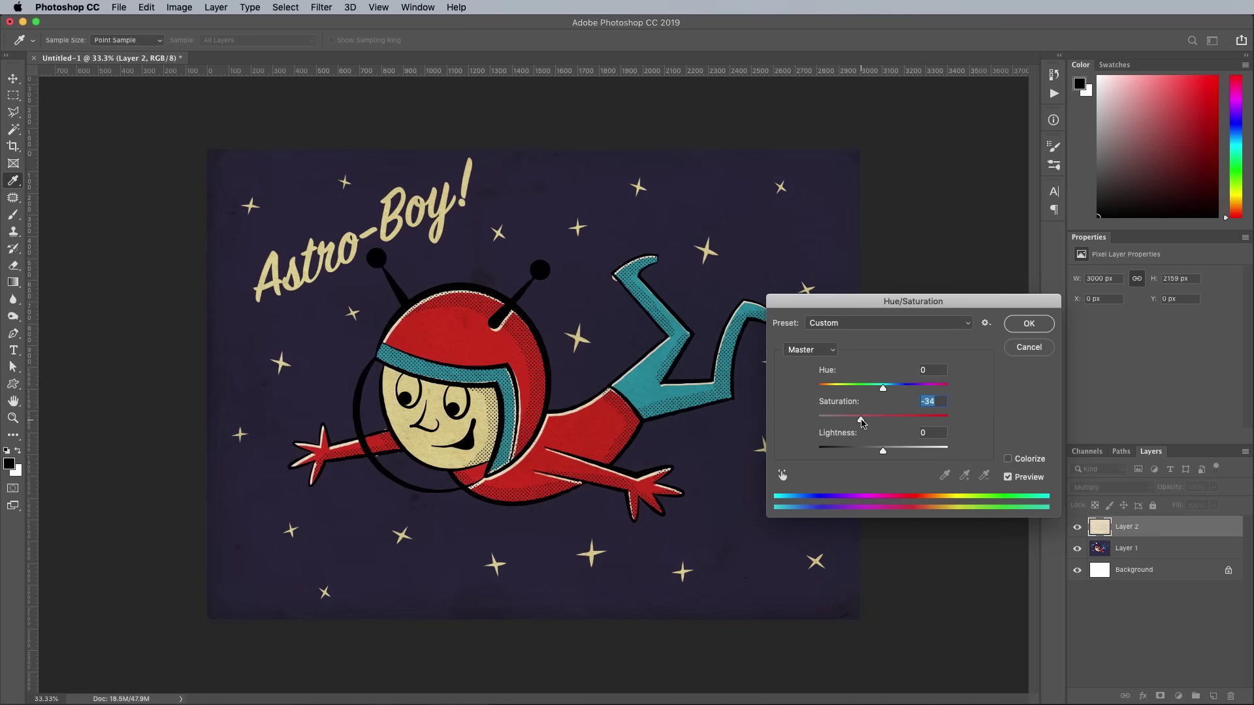
pyautogui.click(1023, 325)
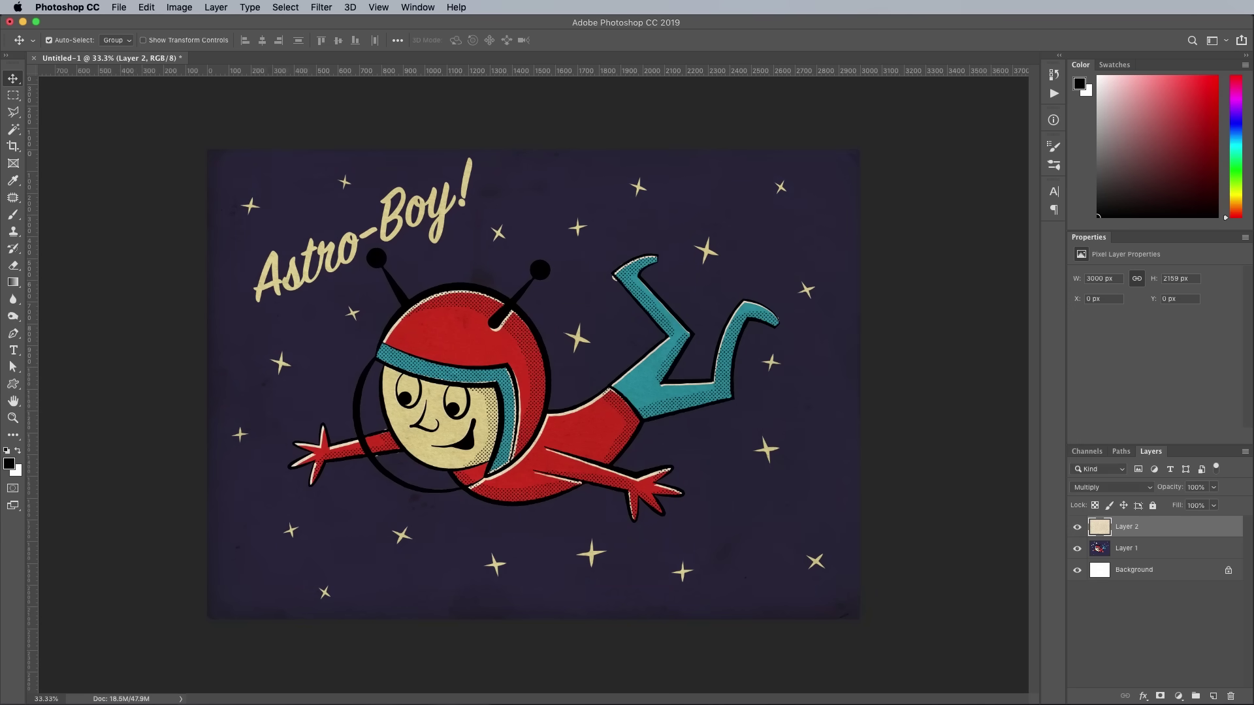
# - Load the brush file Spoon Graphics Subtle Grunge Brushes.abr from the Subtle Grunge folder on the desktop
pyautogui.press('F11')
pyautogui.doubleClick(287, 61)
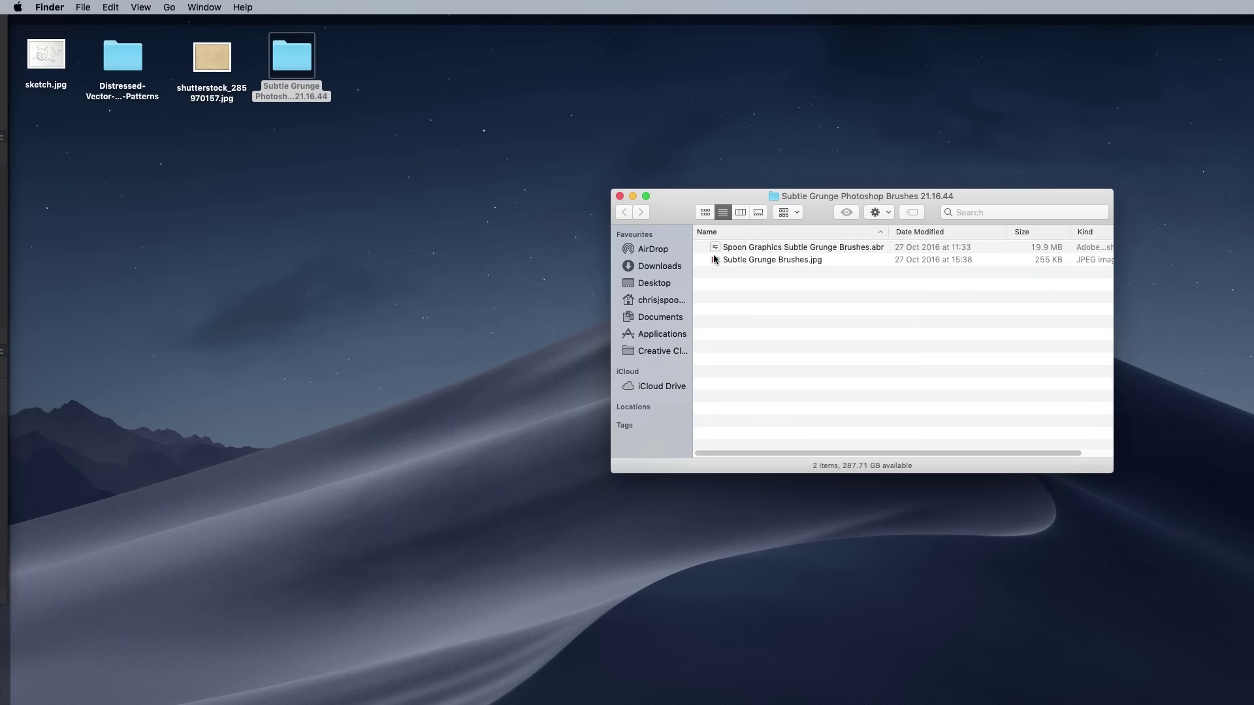
pyautogui.doubleClick(755, 249)
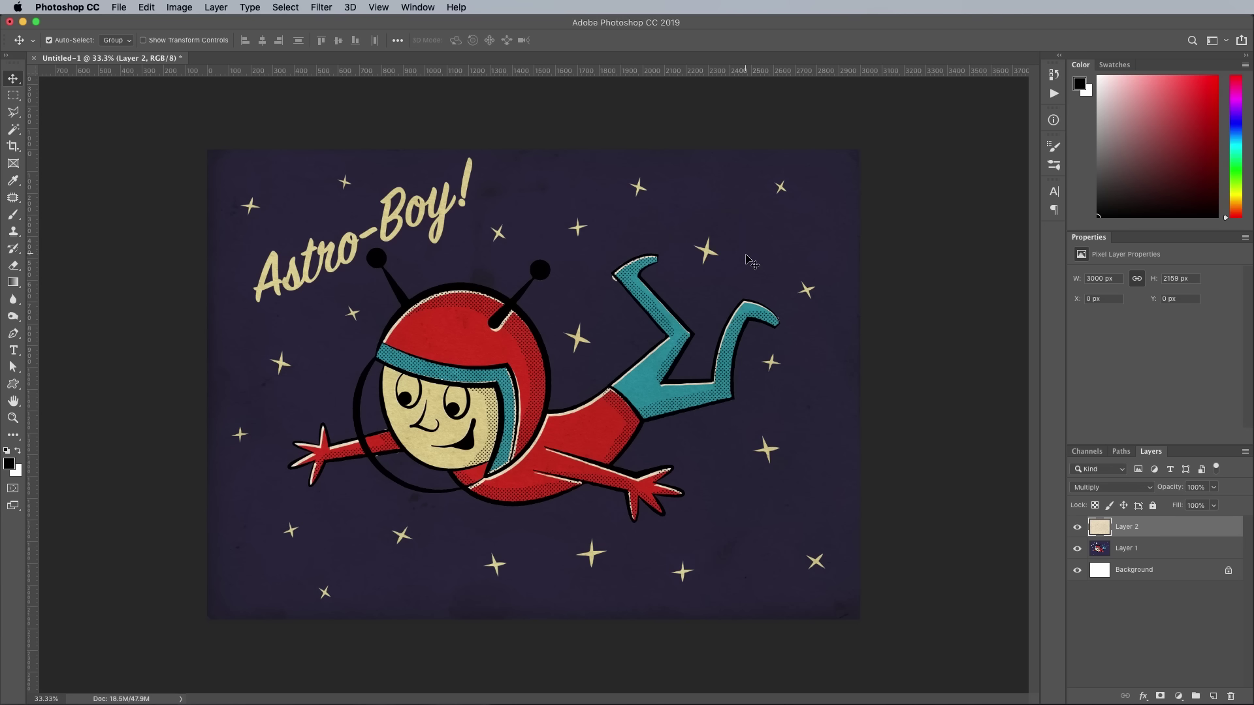
# - Add a layer mask to the illustration layer and choose a 2000 px brush from the Spoon Graphics Subtle Grunge Brushes set
pyautogui.click(1169, 553)
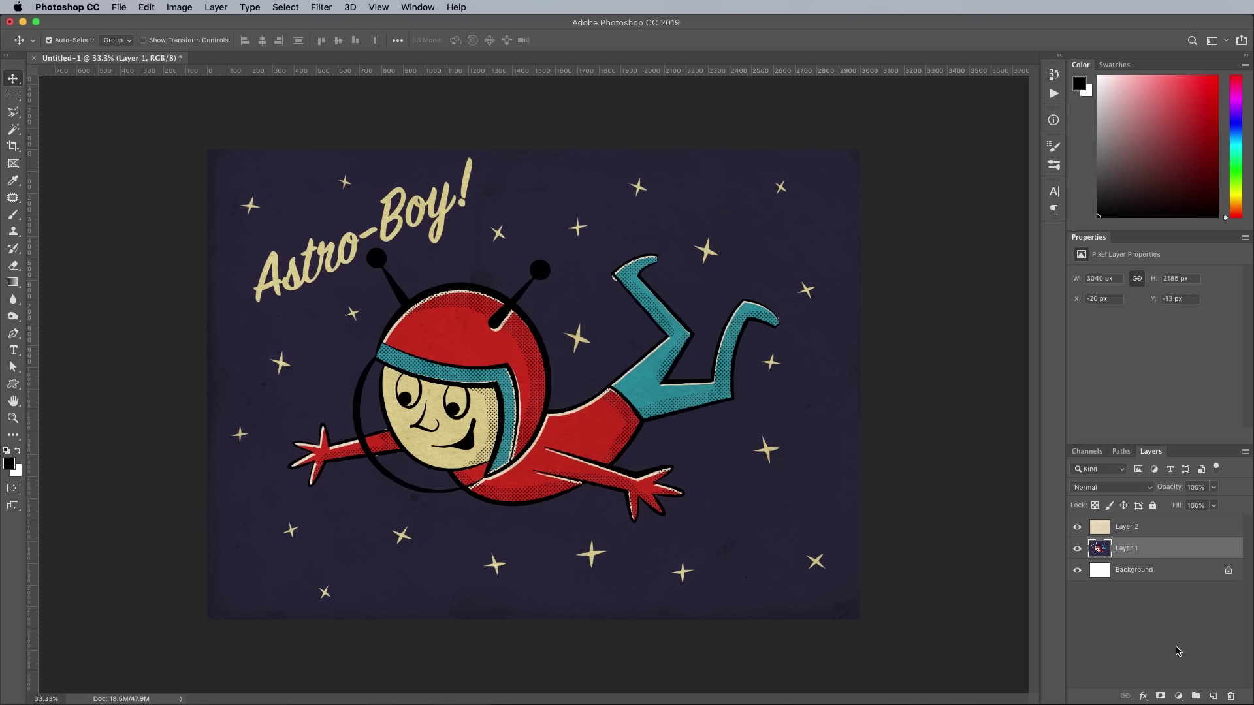
pyautogui.click(1160, 697)
pyautogui.press('b')
pyautogui.click(65, 40)
pyautogui.moveTo(295, 319); pyautogui.dragTo(306, 570)
pyautogui.click(25, 529)
pyautogui.moveTo(298, 509); pyautogui.dragTo(298, 536)
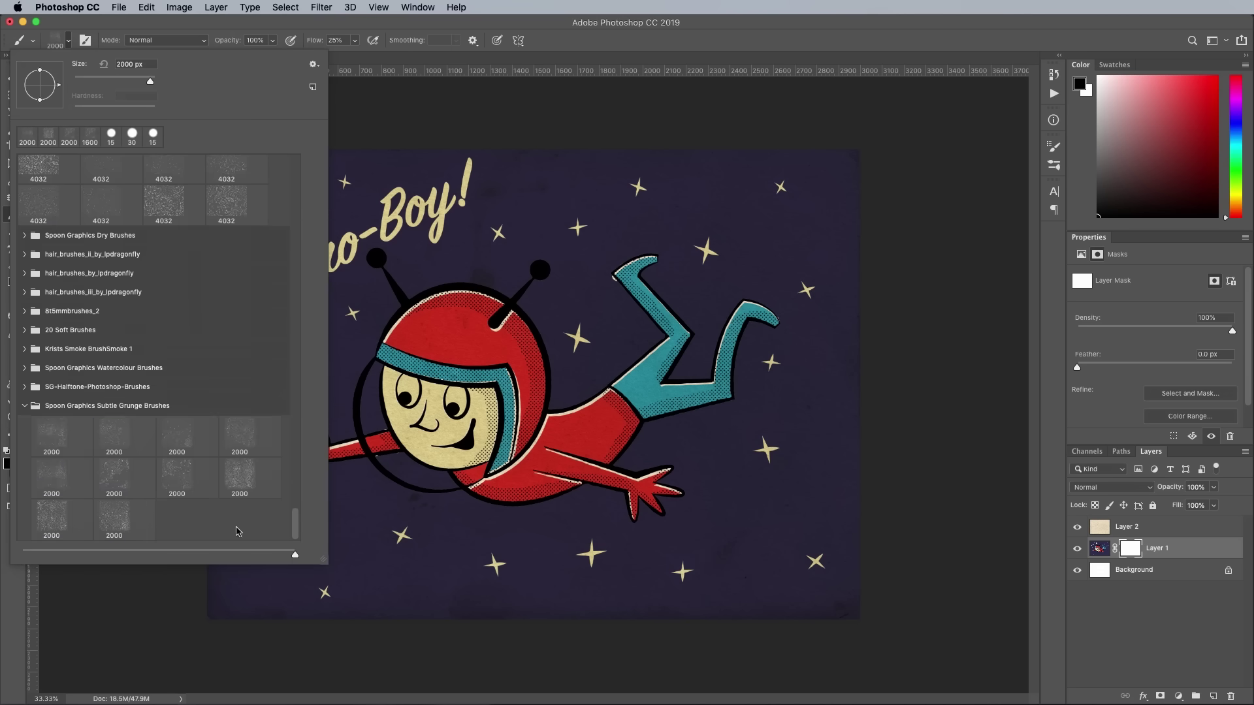
pyautogui.click(113, 446)
pyautogui.press('Return')
# - Set the brush flow to 28% and paint black grunge texture on the layer mask across the whole illustration
pyautogui.click(355, 41)
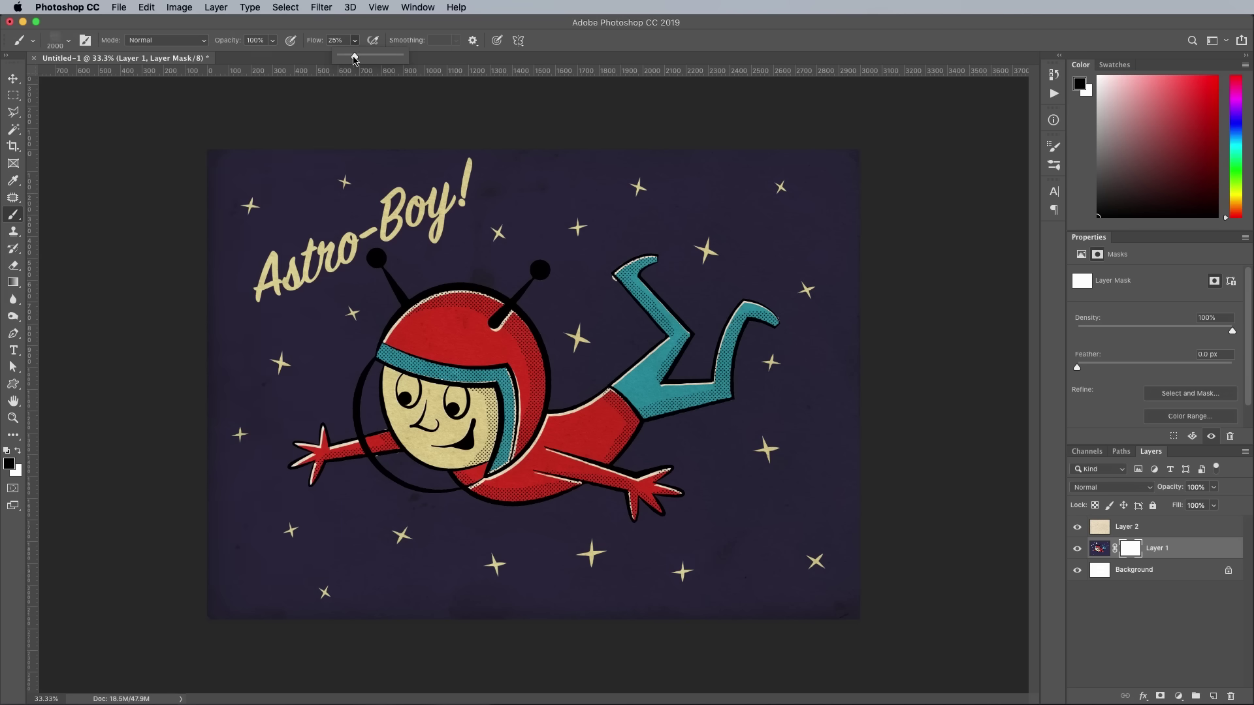
pyautogui.click(575, 47)
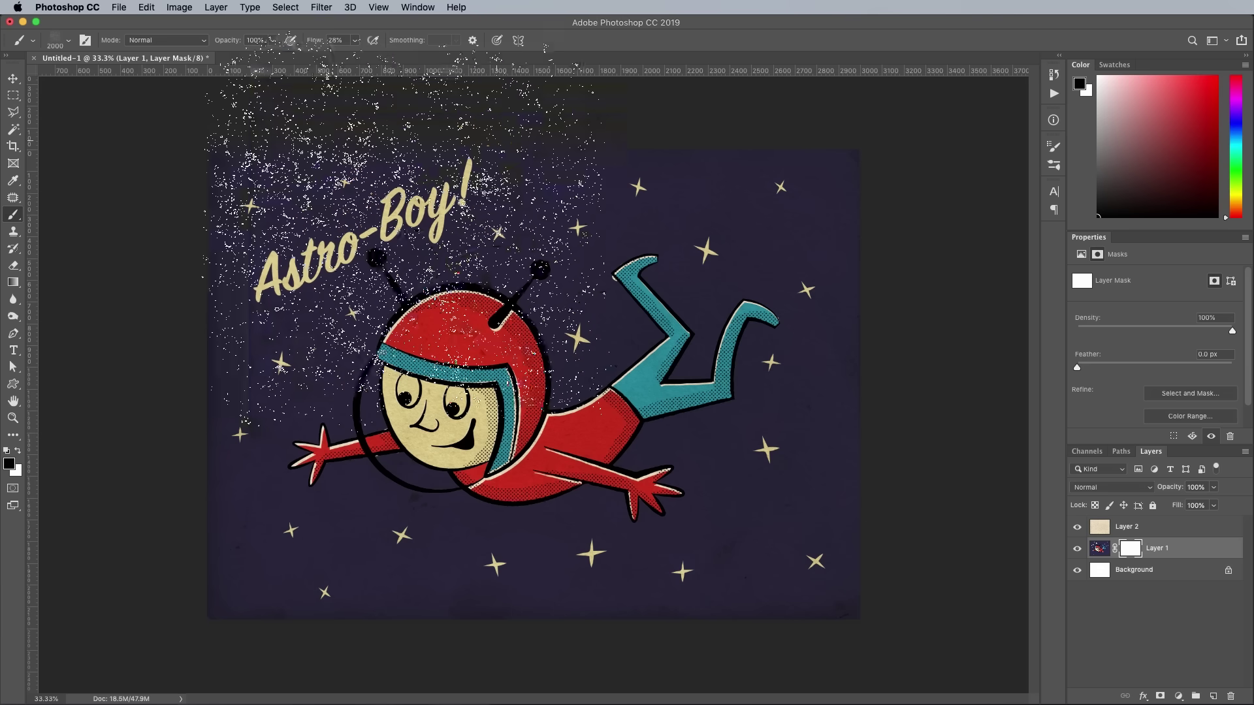
pyautogui.moveTo(392, 252); pyautogui.dragTo(812, 562)
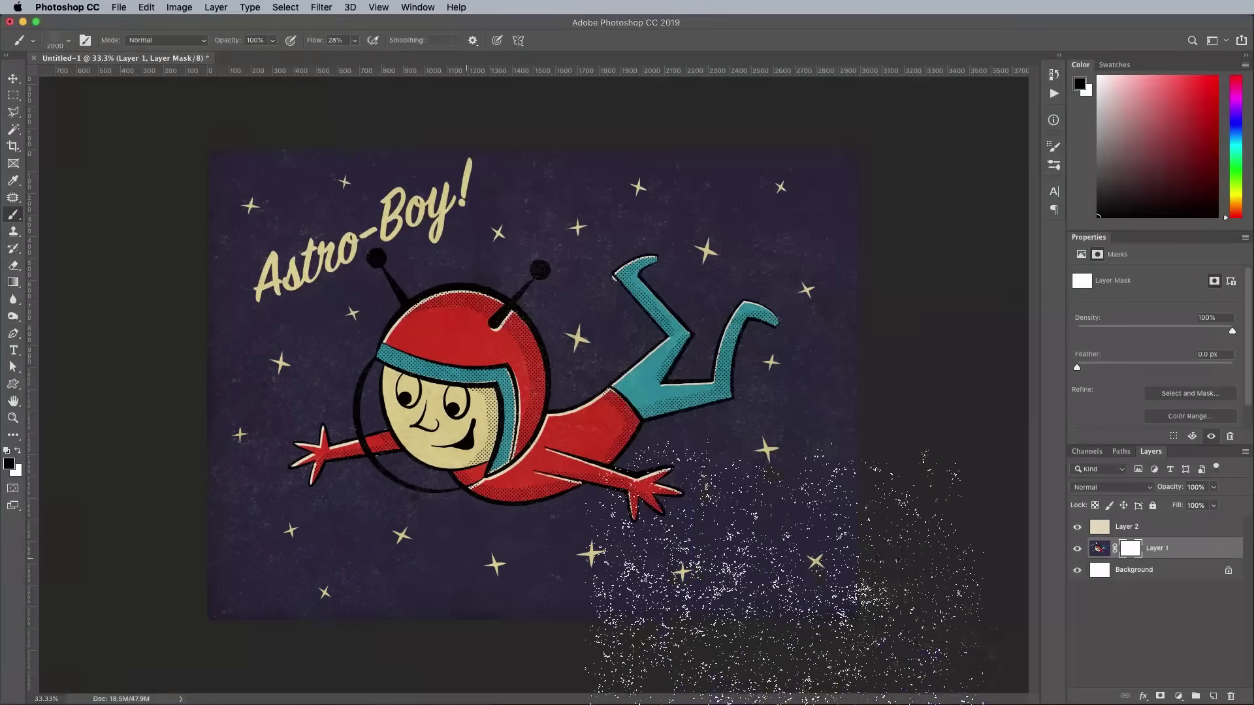
pyautogui.click(496, 421)
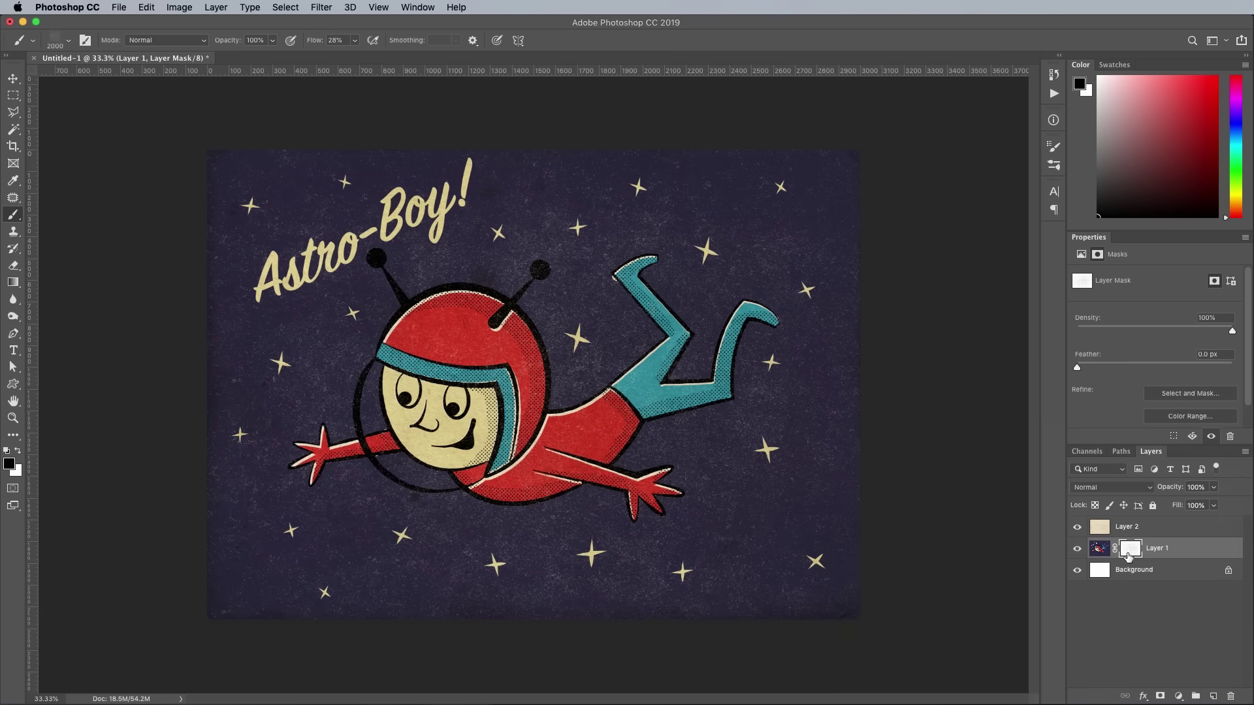
# - Fine-tune the strength of the grunge texture by shifting the layer mask's midtones and highlights with Levels
pyautogui.click(179, 7)
pyautogui.moveTo(211, 43)
pyautogui.click(353, 56)
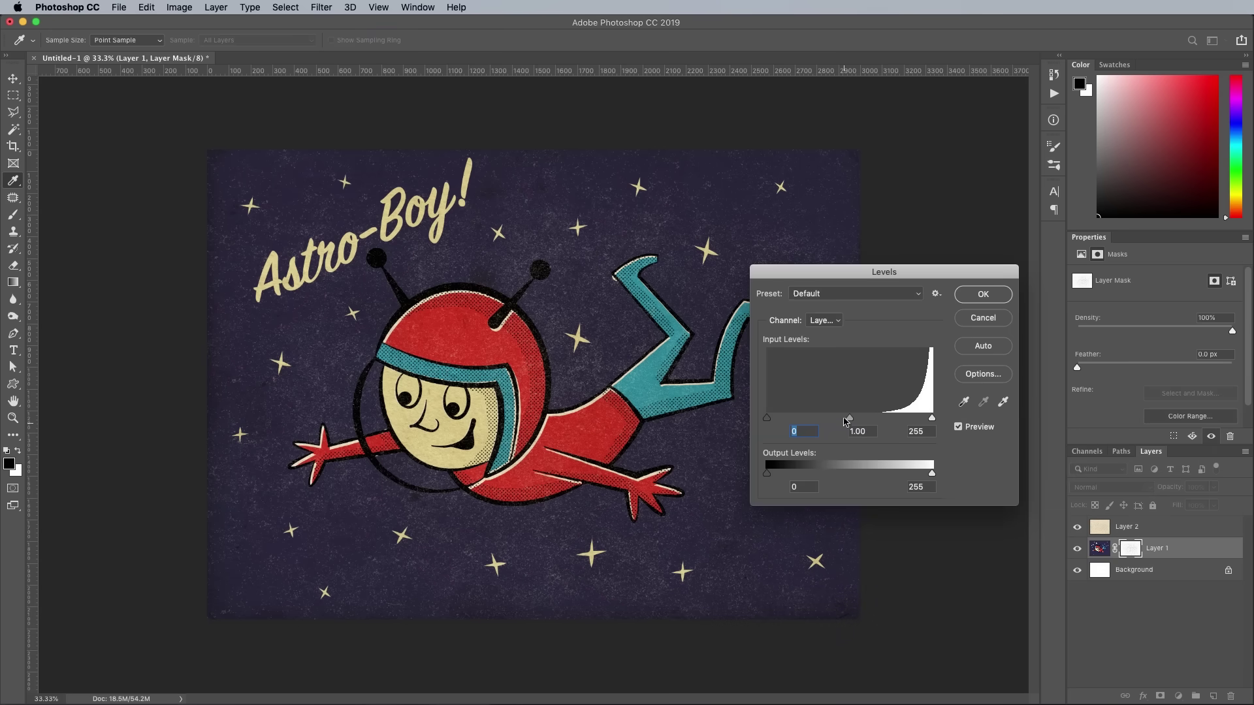
pyautogui.moveTo(846, 418); pyautogui.dragTo(837, 419)
pyautogui.moveTo(920, 418); pyautogui.dragTo(932, 418)
pyautogui.click(968, 295)
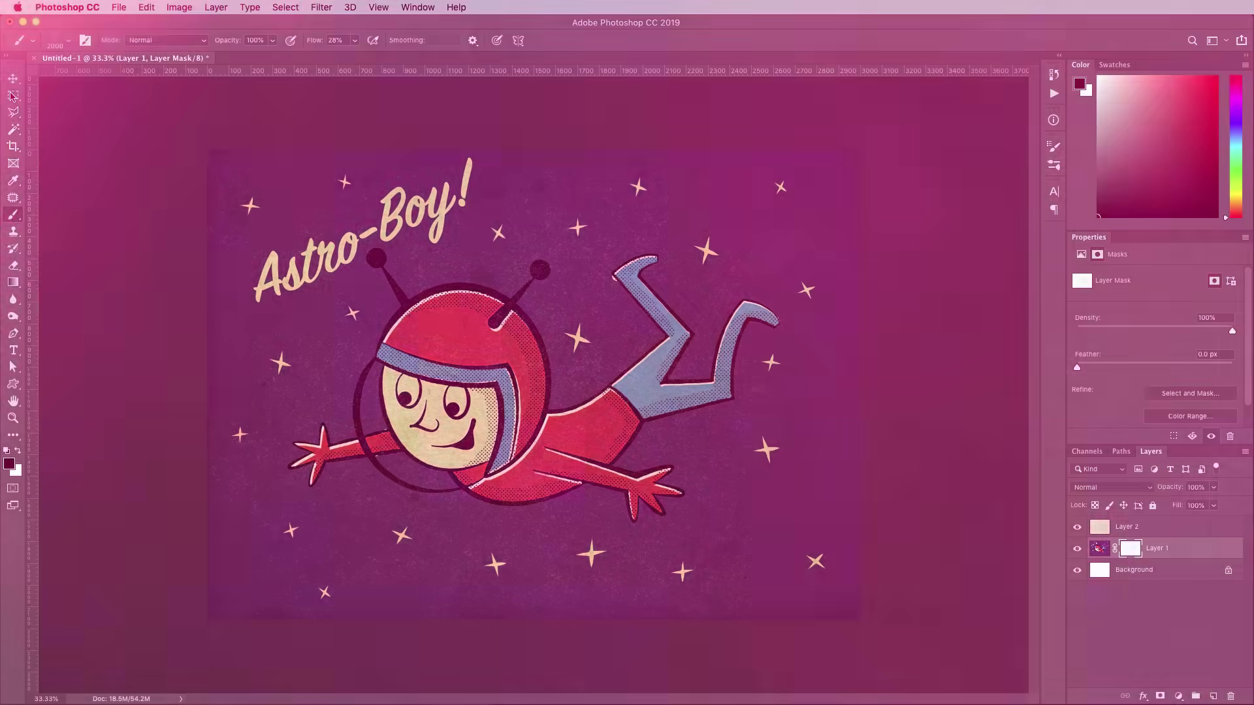